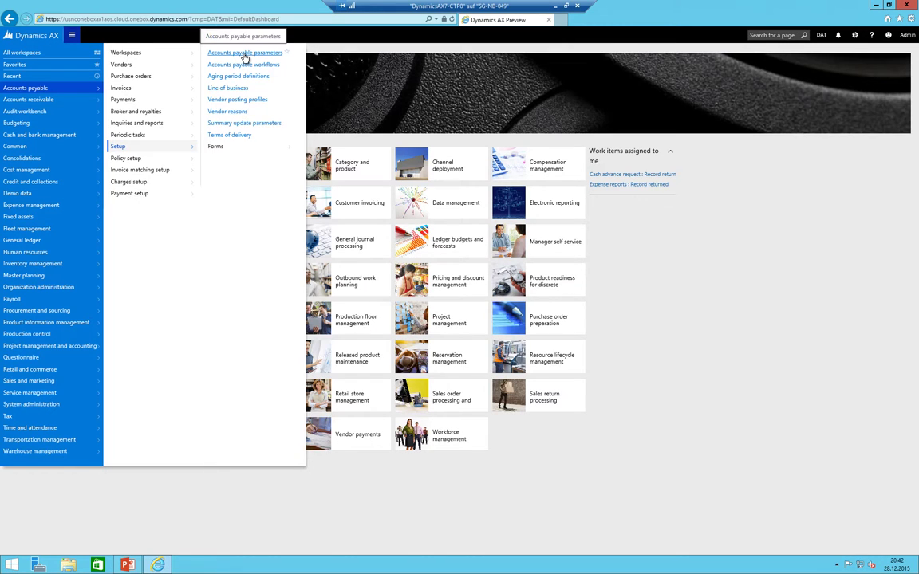
Step: Open the Accounts payable parameters and enable posting product receipts in the ledger under the general product receipt settings
click(245, 53)
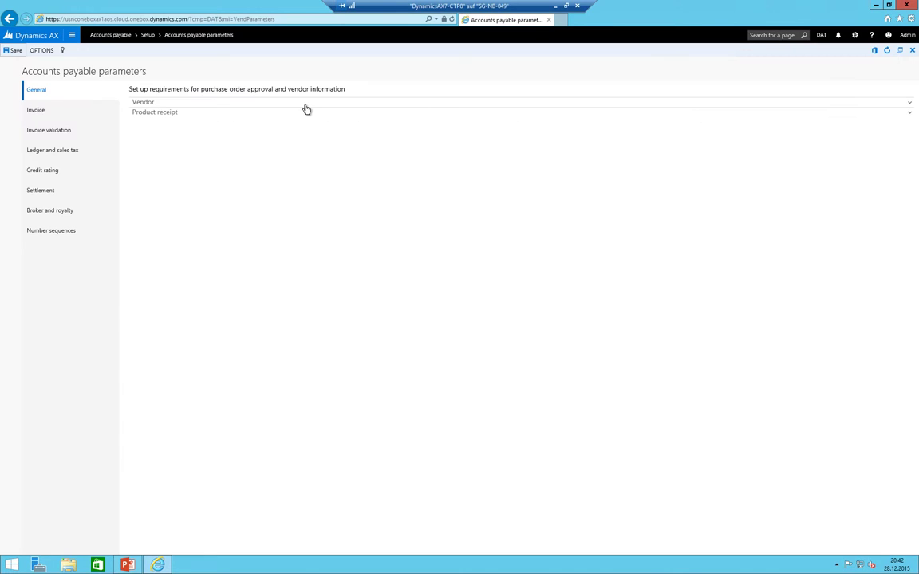
click(149, 103)
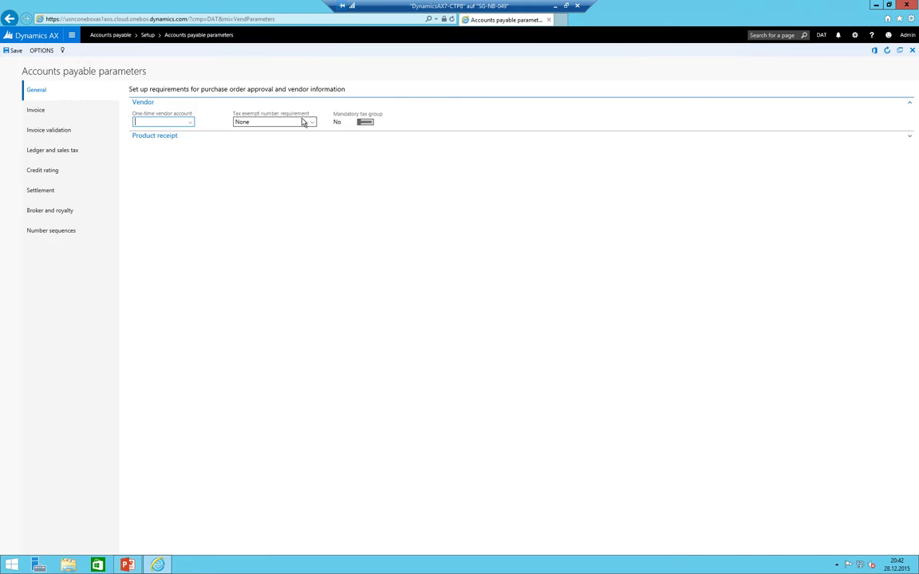
click(174, 137)
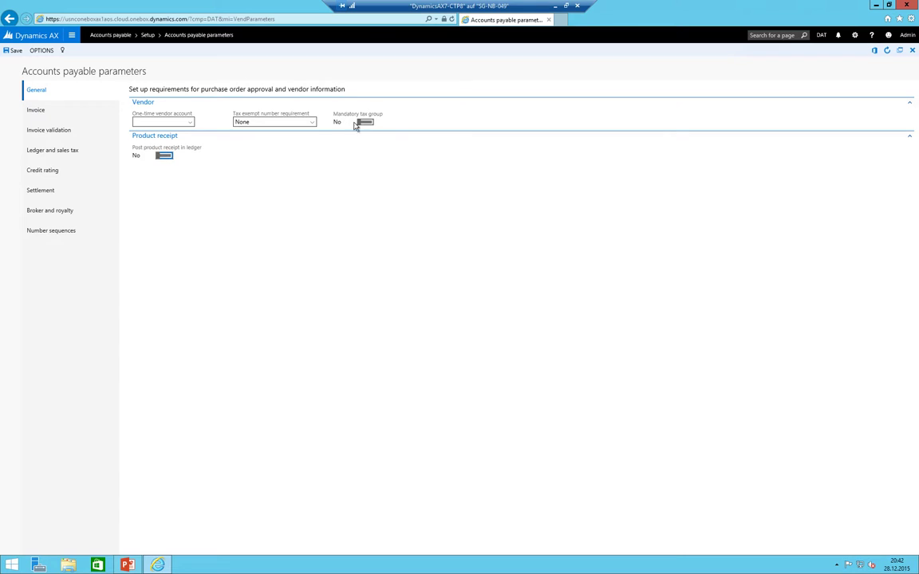
click(166, 155)
Step: Review the invoice and invoice validation parameters, including invoice groups, price and quantity matching, charges matching and product receipt confirmation
click(36, 111)
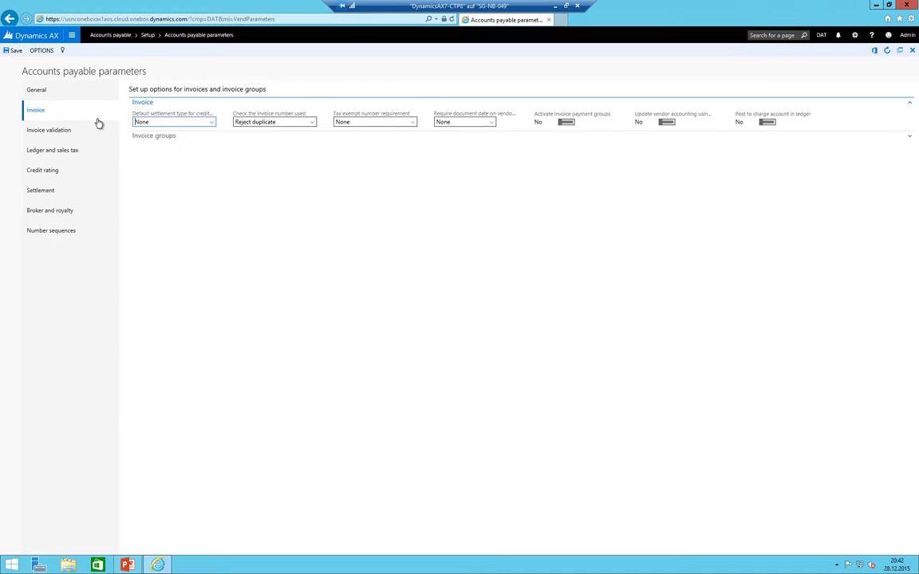
click(170, 138)
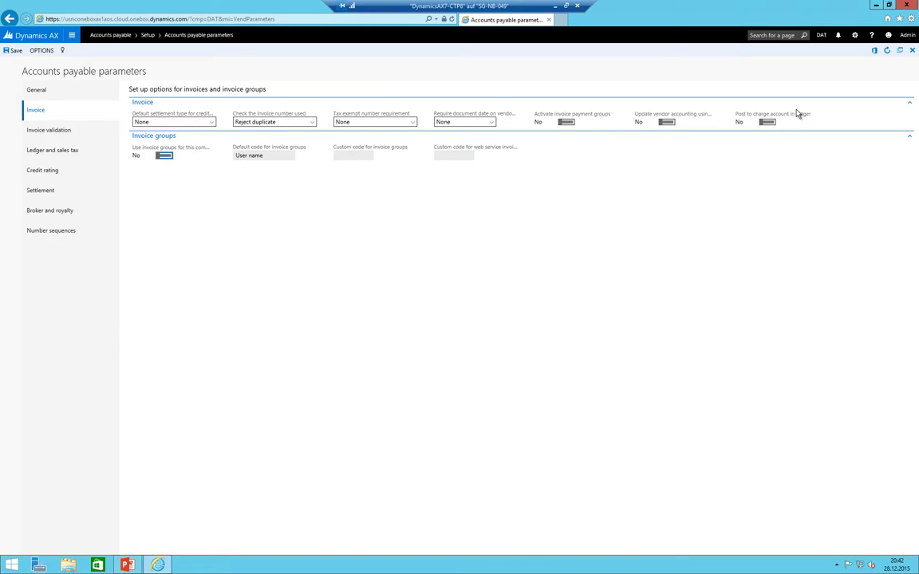
click(46, 129)
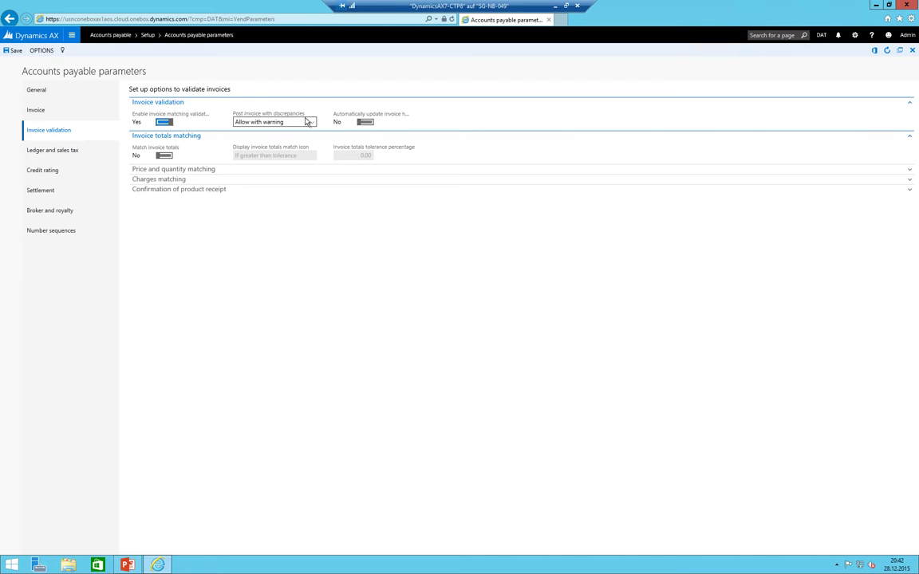
click(148, 169)
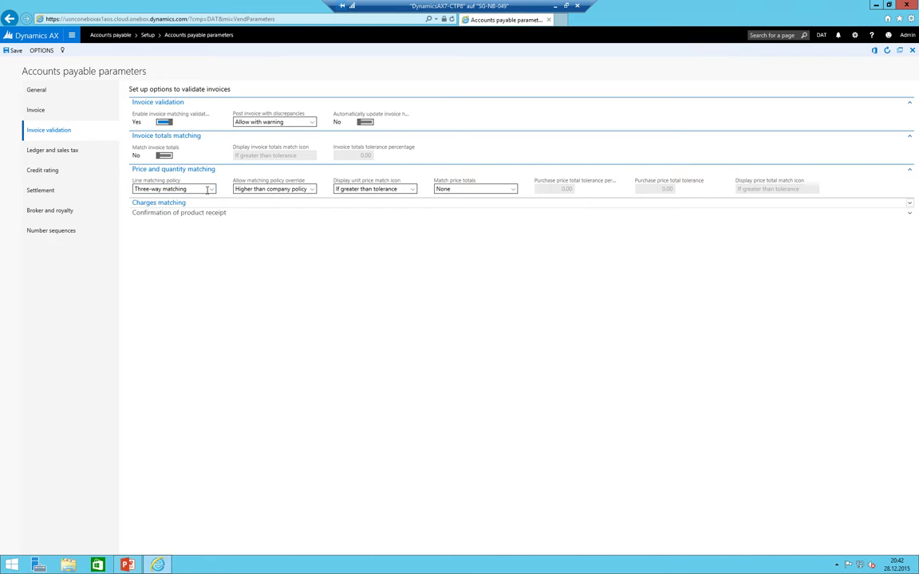
click(154, 202)
click(160, 236)
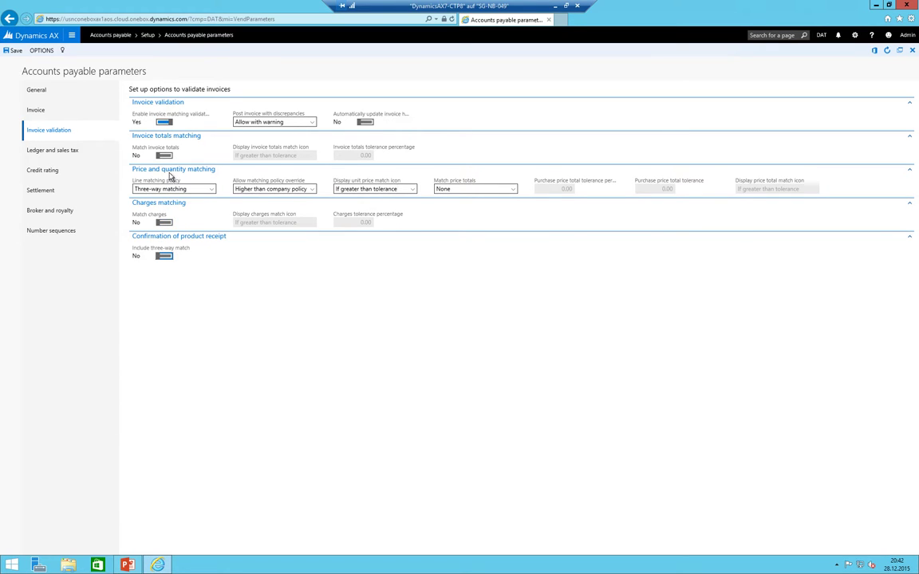
Step: Check which posting profiles are available in the ledger and sales tax parameters
click(56, 150)
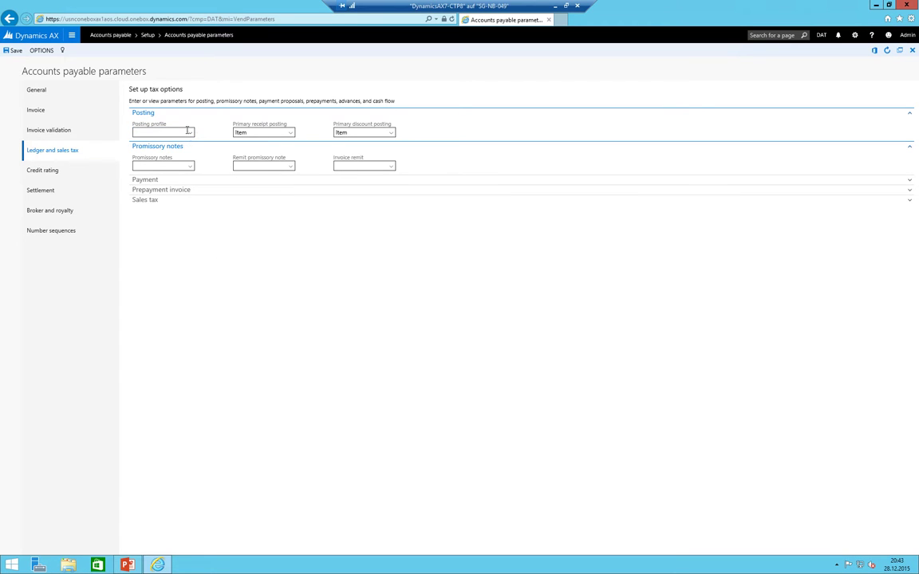
click(190, 133)
click(146, 133)
right_click(146, 134)
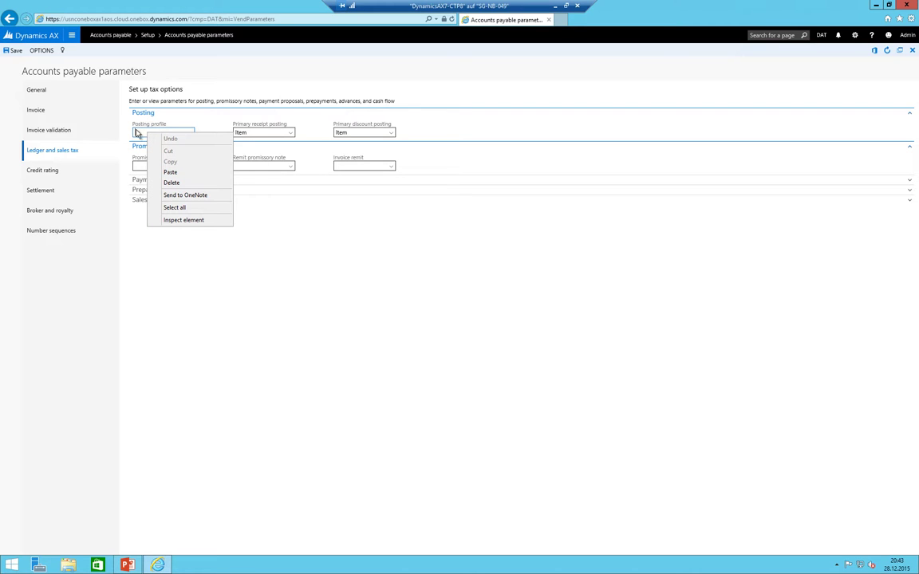
click(137, 131)
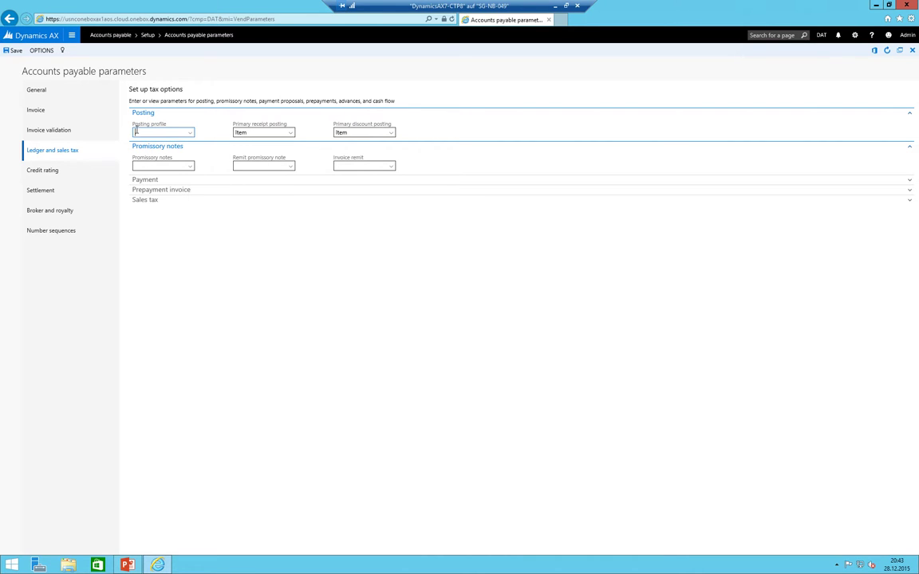
click(191, 134)
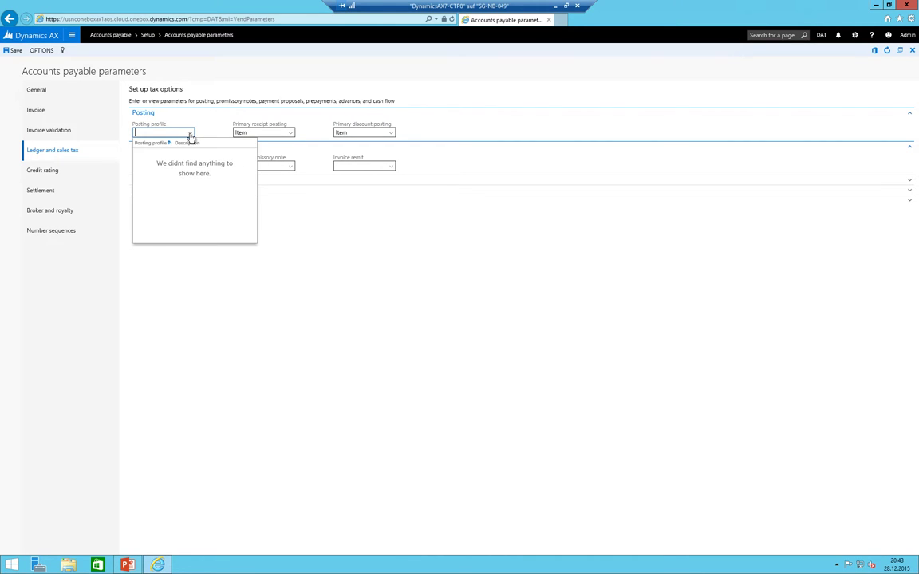
click(146, 144)
click(146, 131)
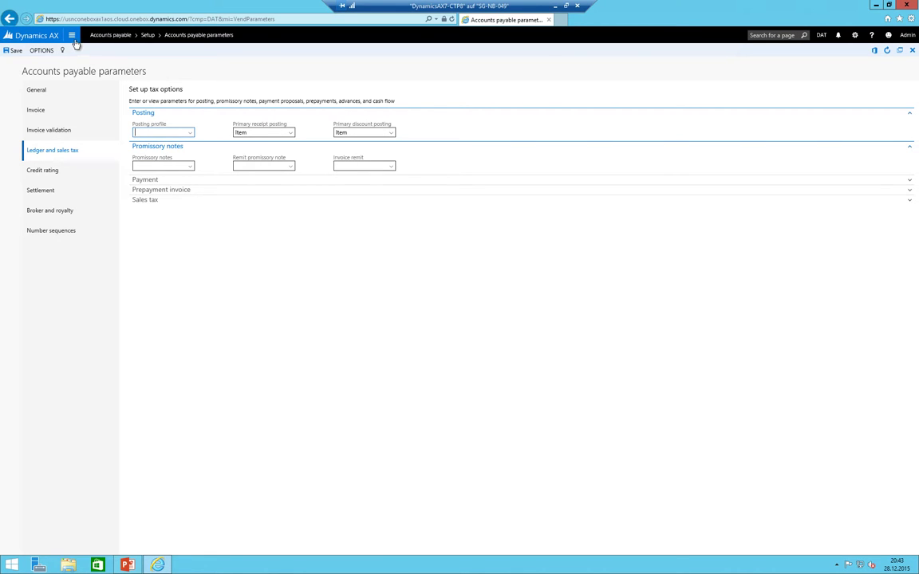
Step: Create a vendor posting profile STD with the description Standard
click(71, 36)
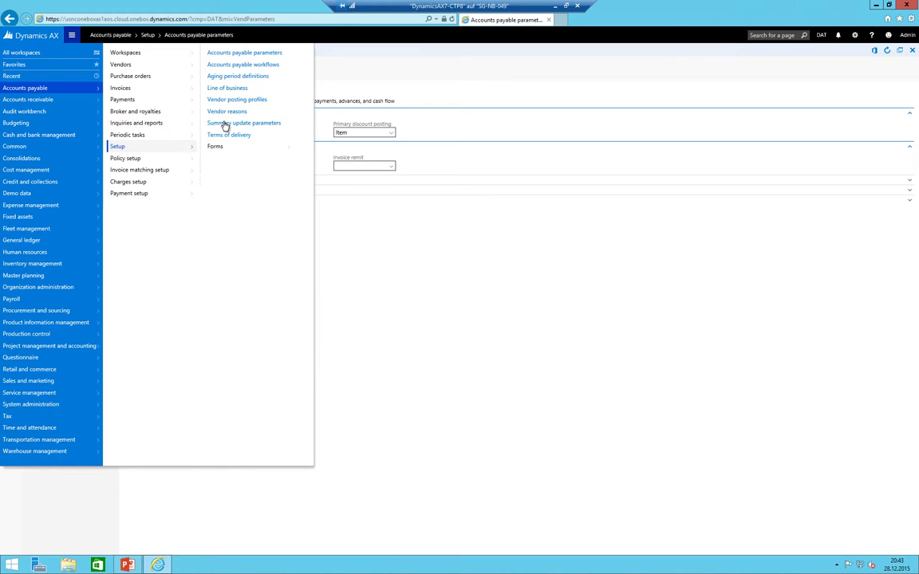
click(239, 100)
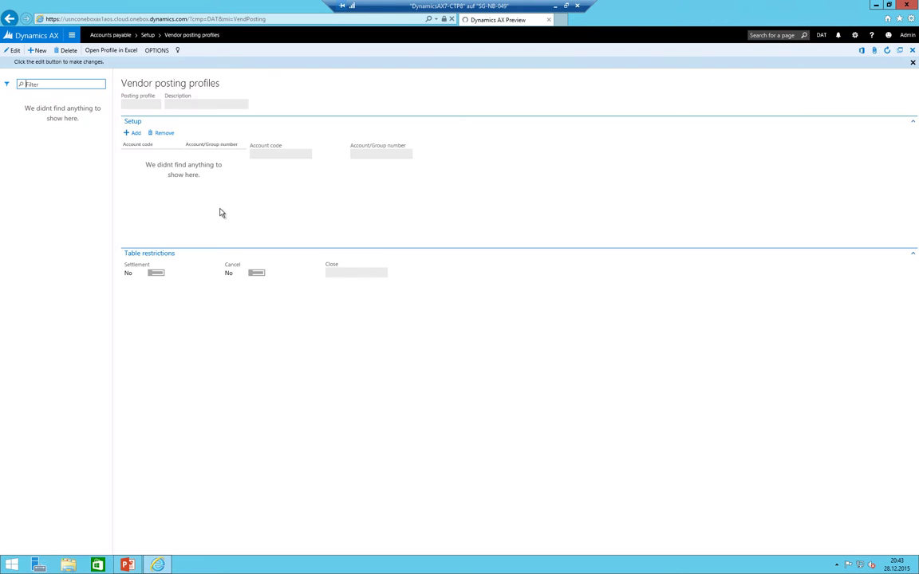
click(37, 50)
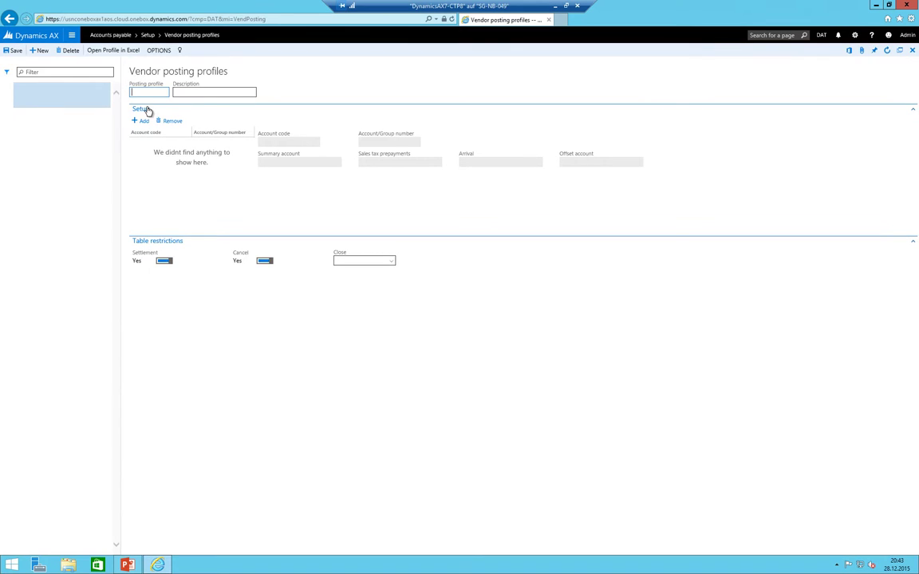
key(Tab)
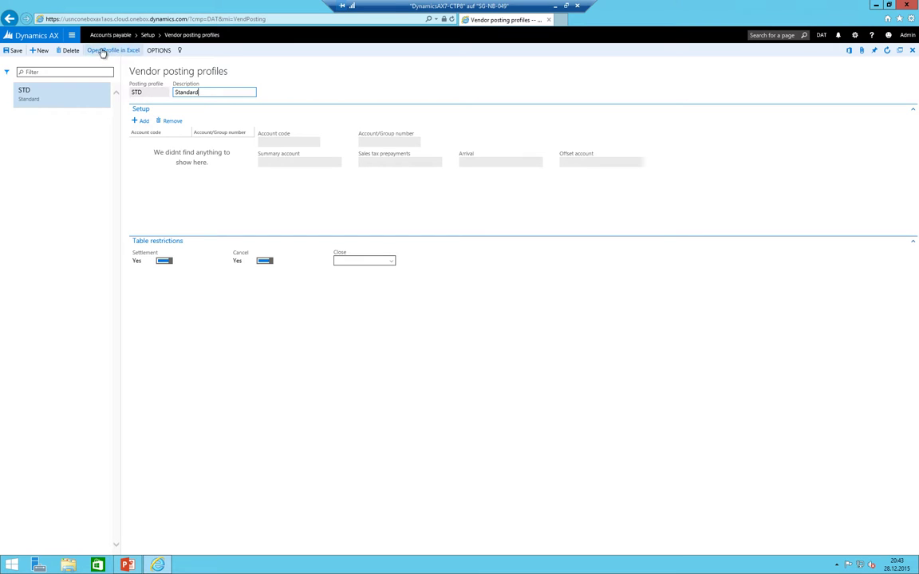
Step: Return to the Accounts payable parameters and set the ledger and sales tax posting profile to STD
click(58, 35)
click(70, 36)
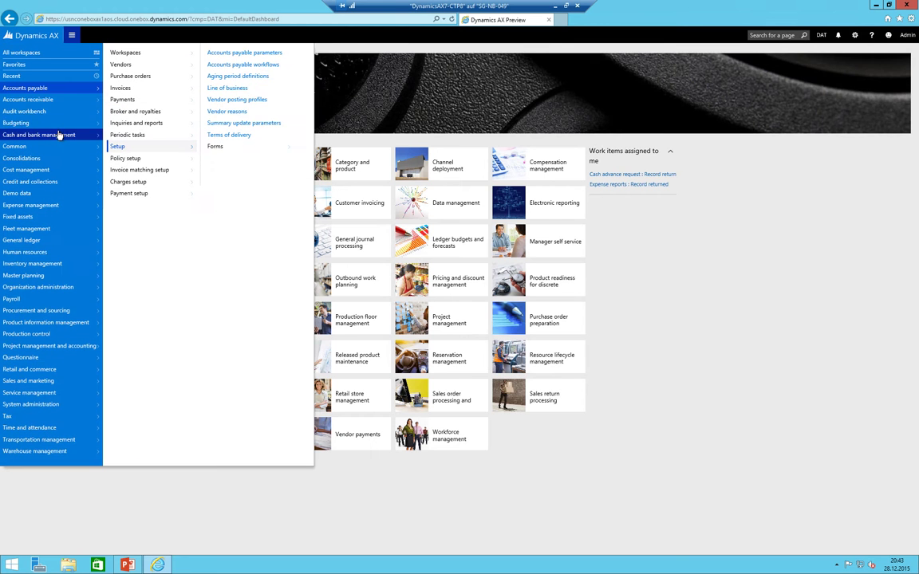
click(236, 53)
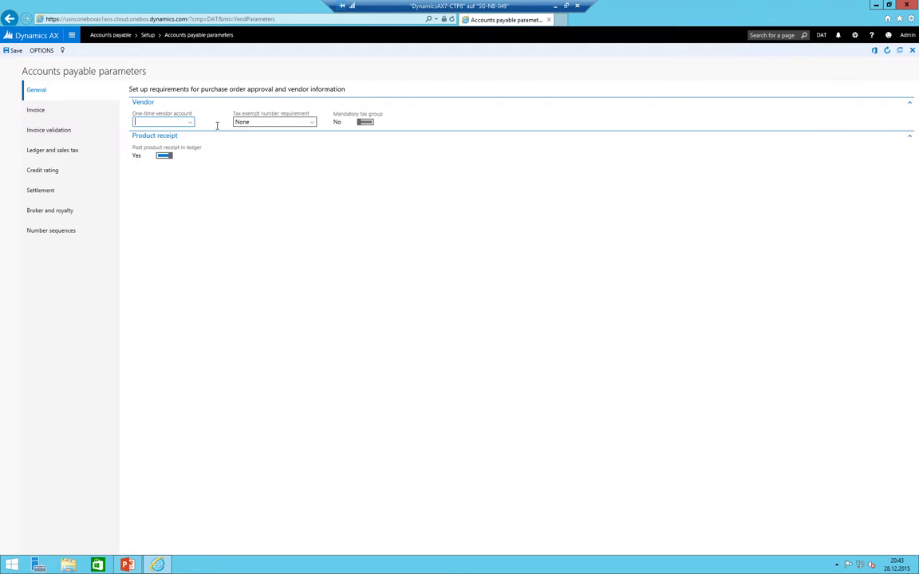
click(36, 149)
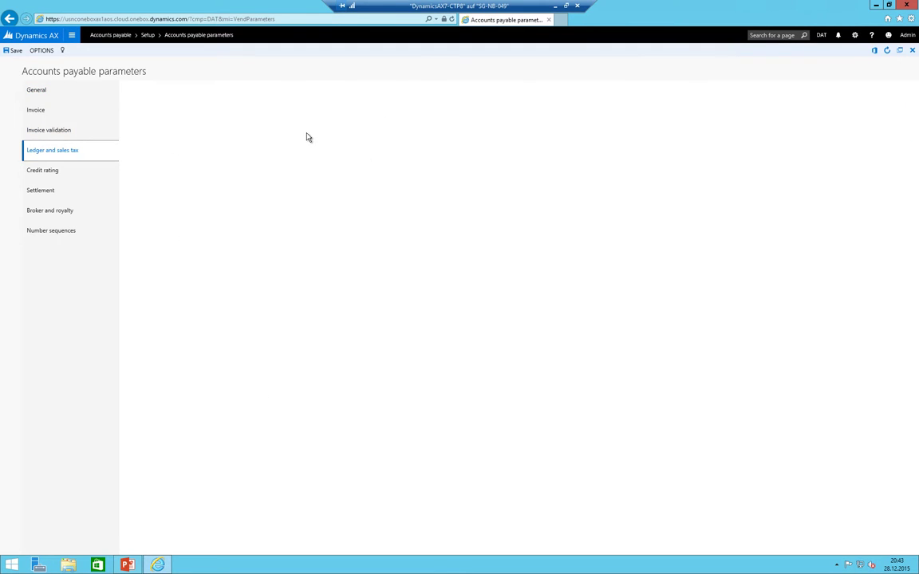
click(189, 133)
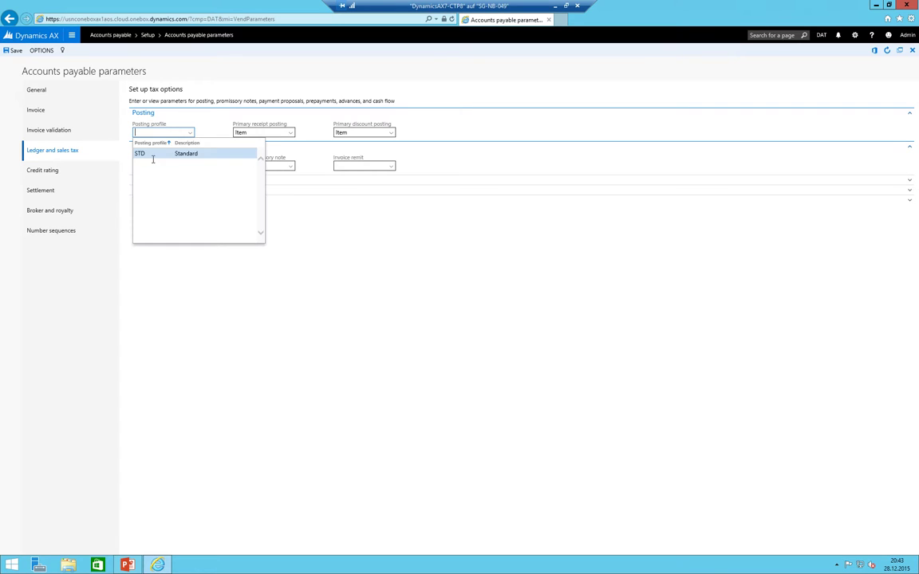
click(155, 153)
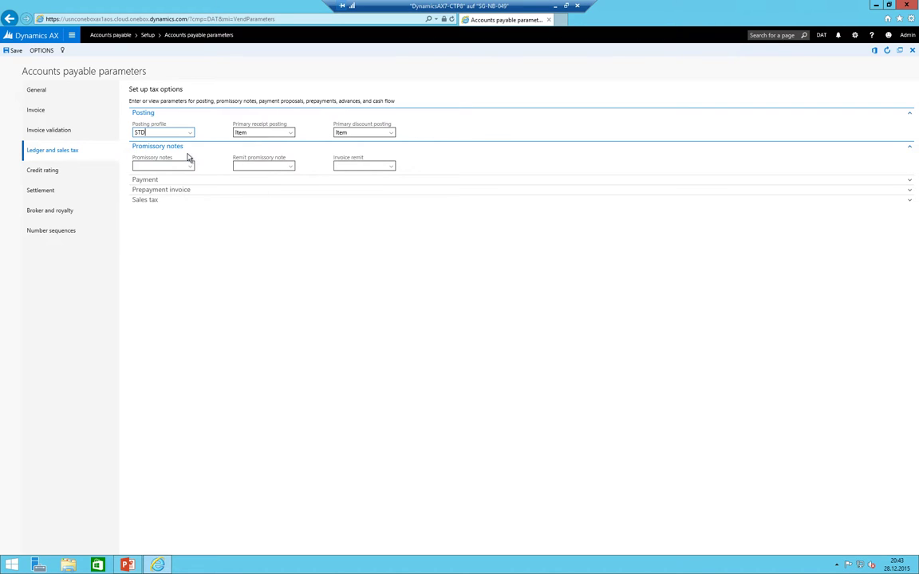
Step: Review the payment, prepayment invoice and sales tax settings in the ledger and sales tax parameters
click(150, 181)
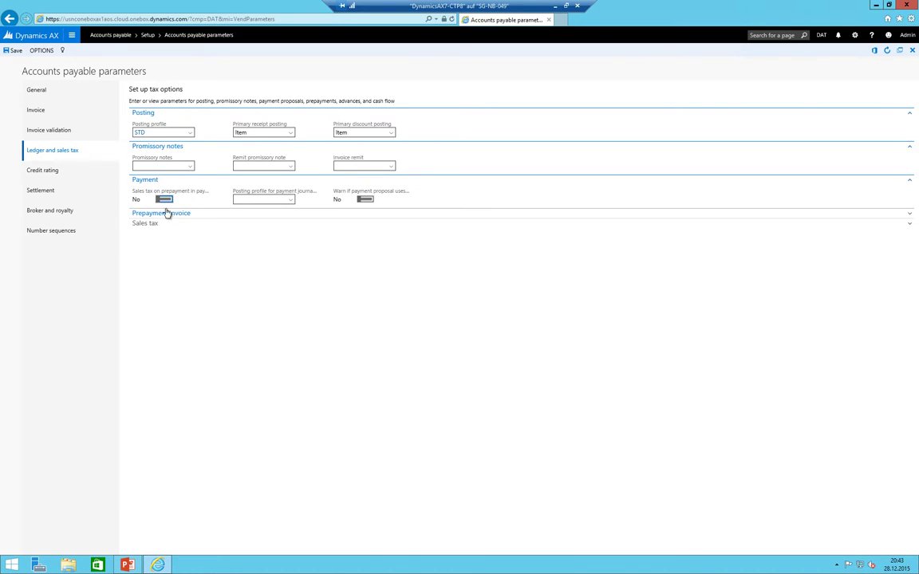
click(266, 198)
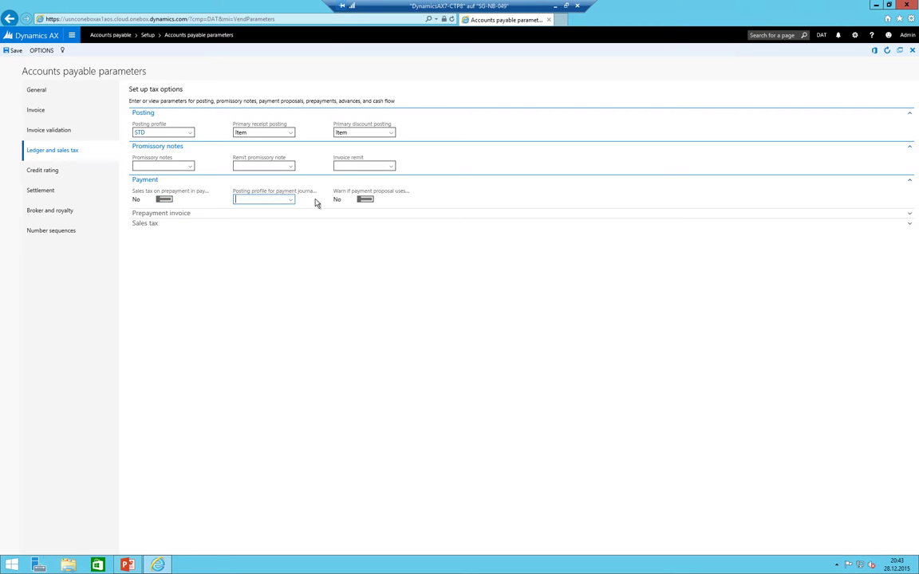
click(182, 213)
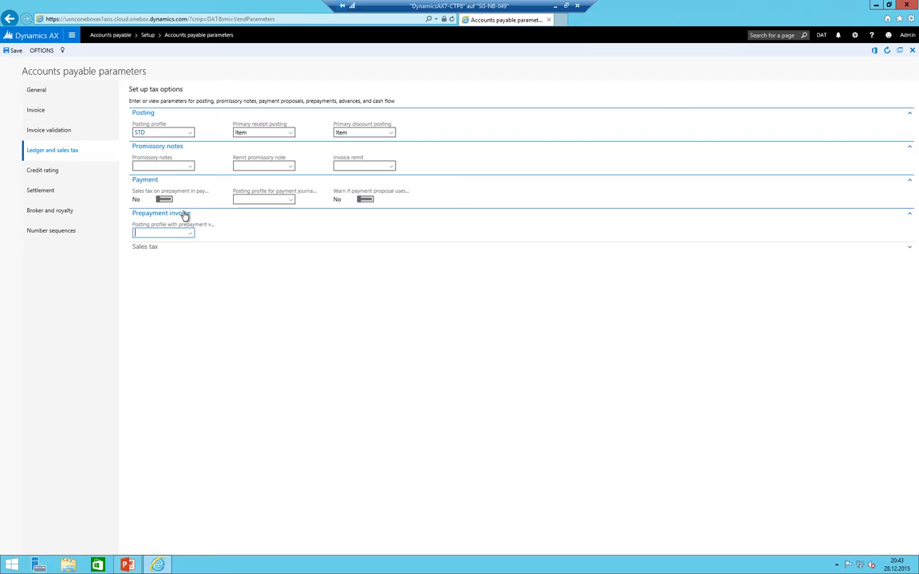
click(147, 247)
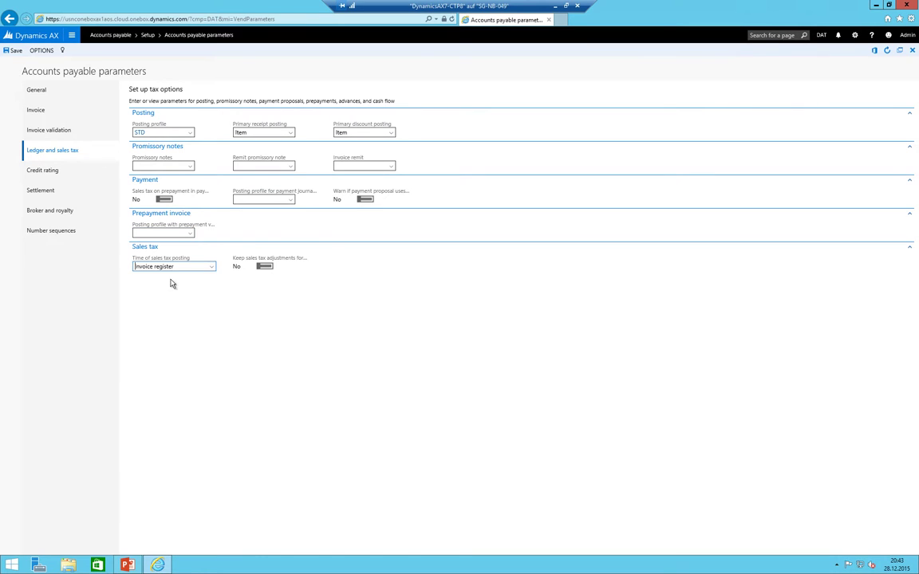
click(212, 267)
click(214, 271)
Step: Set both the maximum penny difference and the maximum overpayment or underpayment to 0.99 in the settlement parameters
click(37, 192)
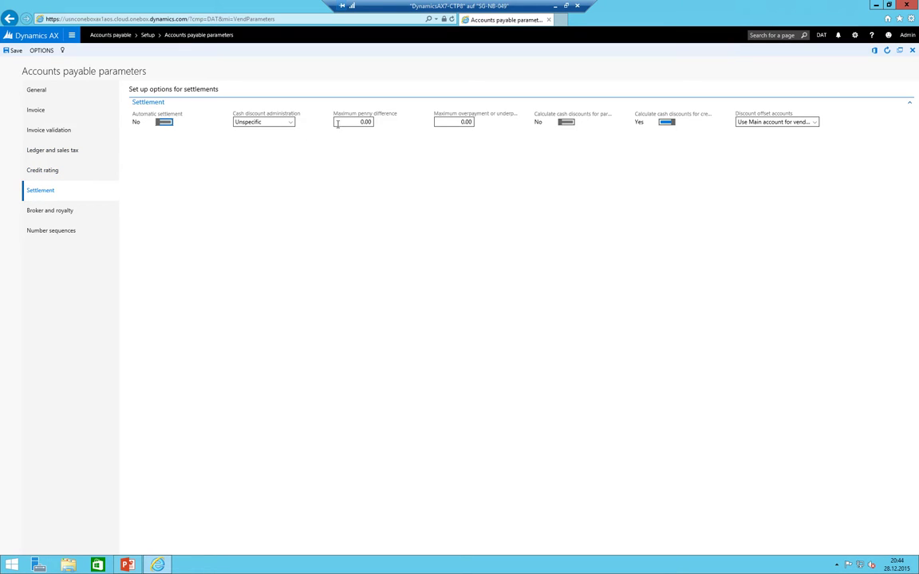
click(359, 122)
text(0)
click(447, 122)
text(0.99)
key(shift+Tab)
Step: Open the vendor groups and create a group DOM with the description Domestic
click(72, 35)
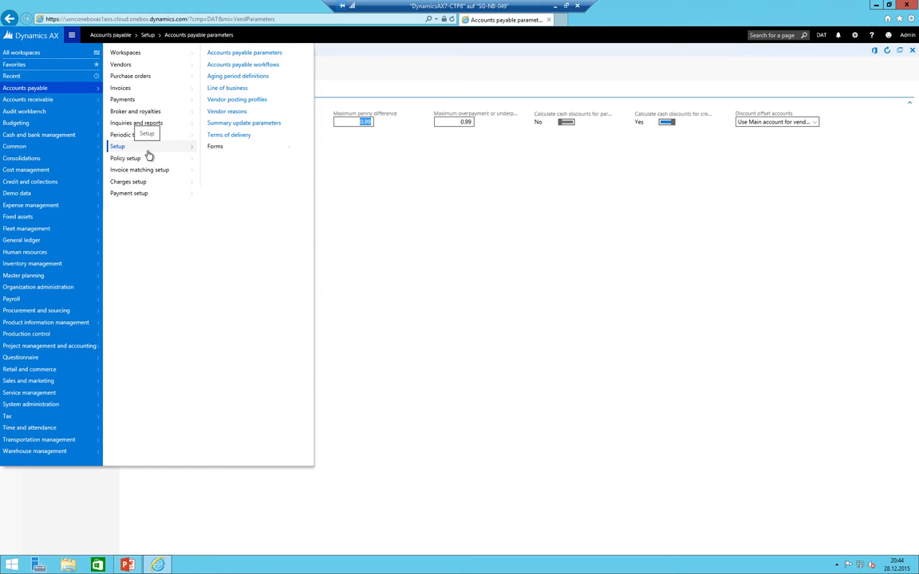
click(142, 65)
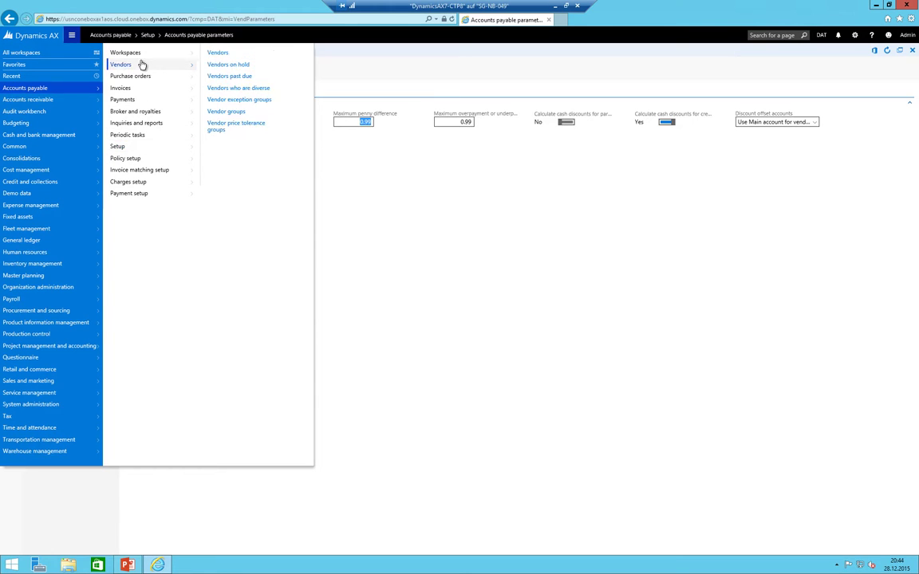
click(226, 113)
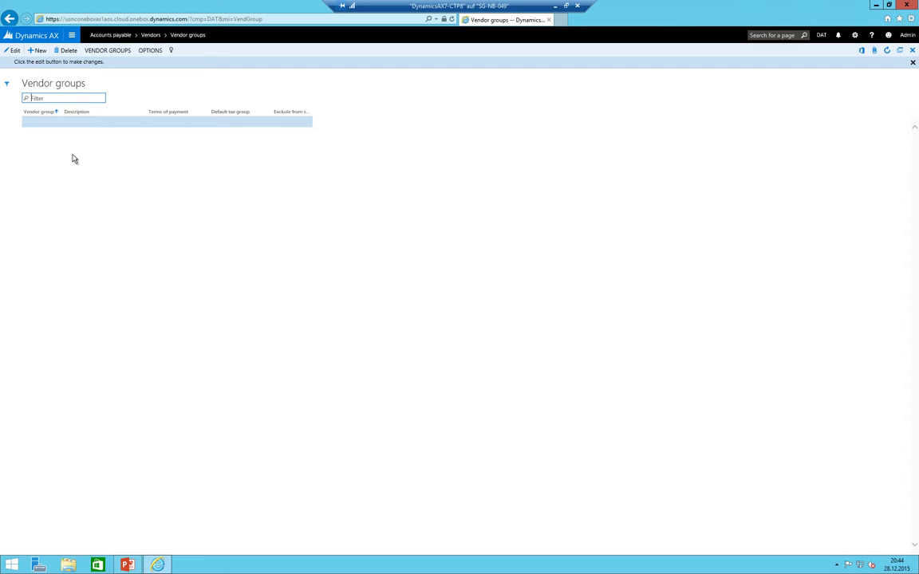
click(39, 51)
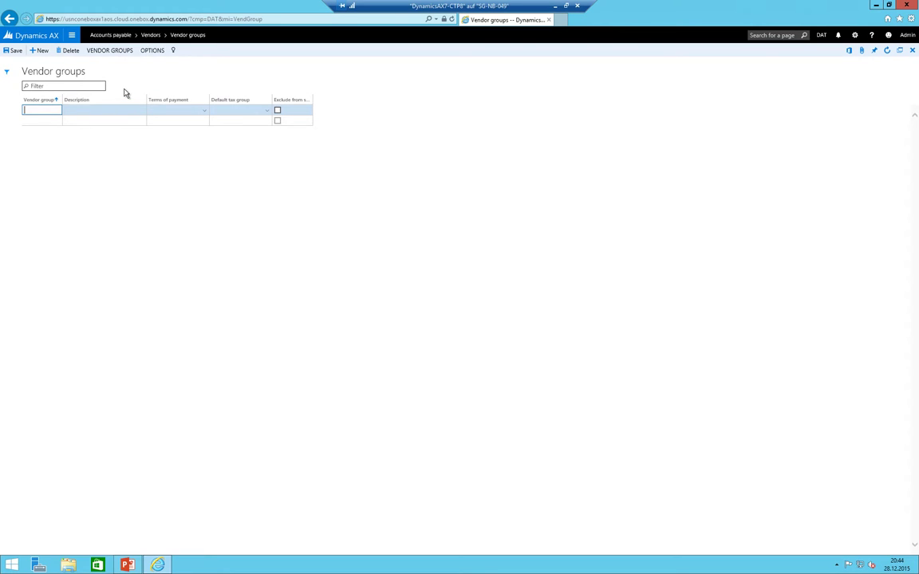
key(Tab)
text(Do)
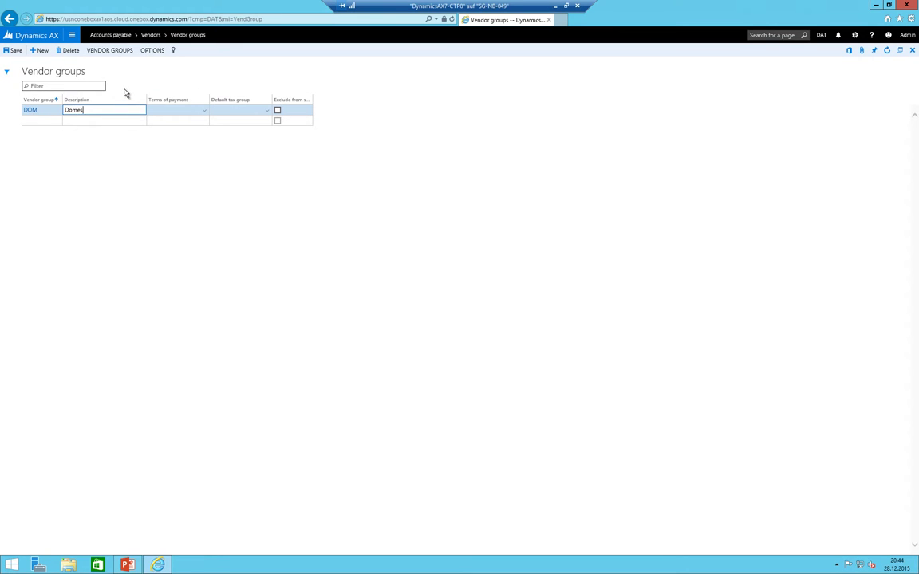
key(Tab)
key(shift+Tab)
key(Tab)
key(shift+Tab)
key(shift+Tab)
Step: Add a second vendor group EU with the description European Union
key(alt+n)
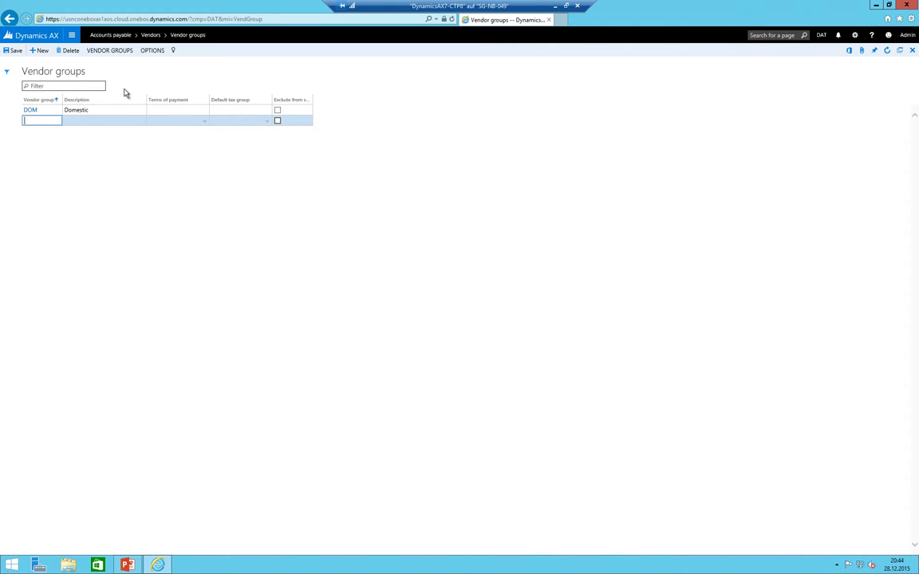
text(ROW)
key(Tab)
key(shift+Tab)
text(EU)
key(Tab)
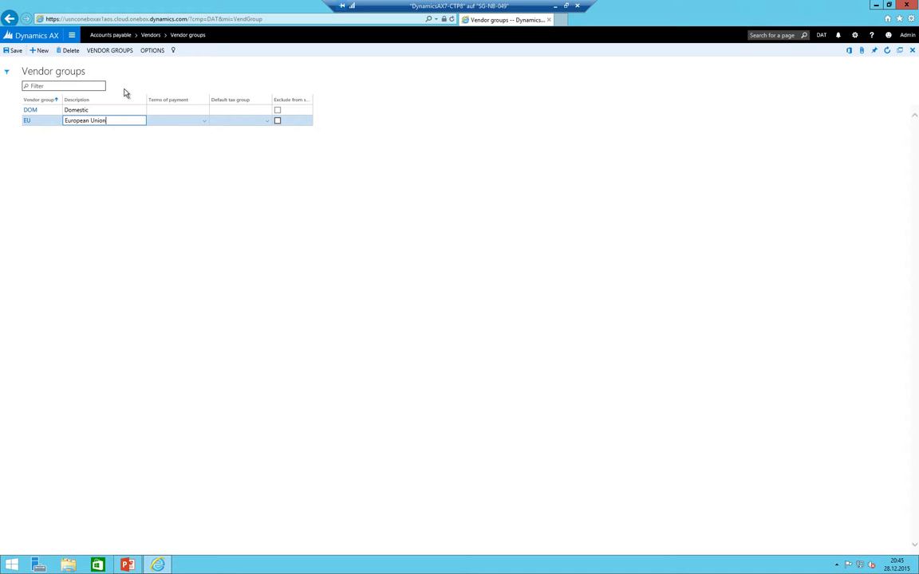
text(European Union)
key(Tab)
key(shift+Tab)
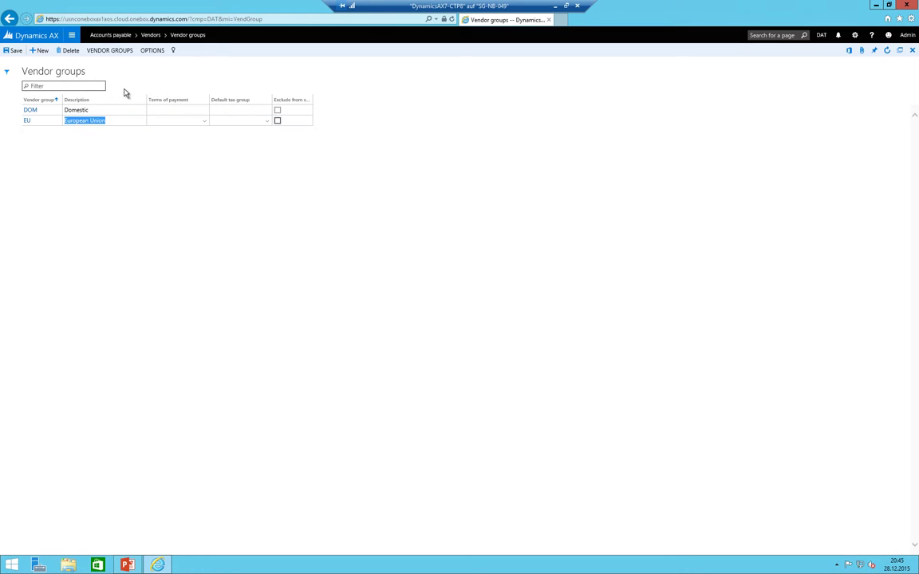
Step: Add a third vendor group ROW with the description Rest of world
key(alt+n)
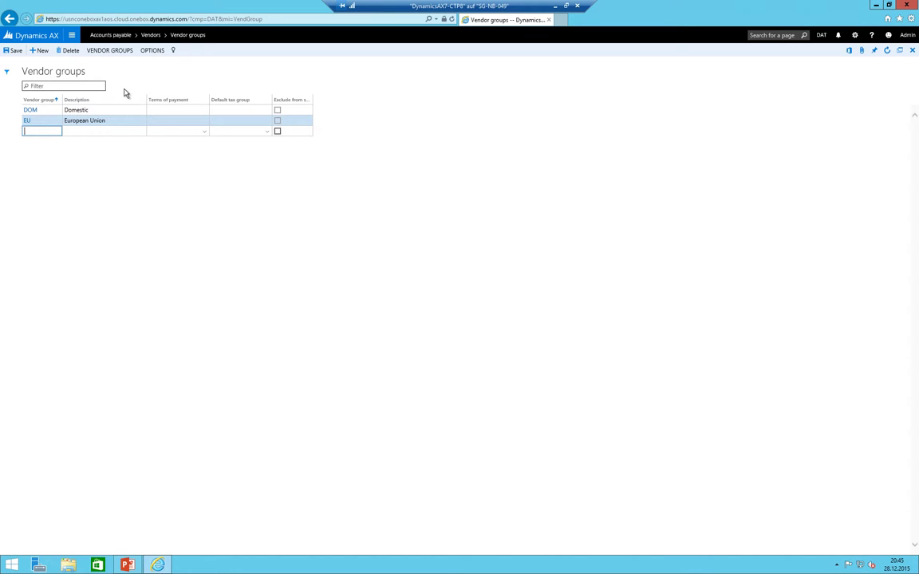
key(Tab)
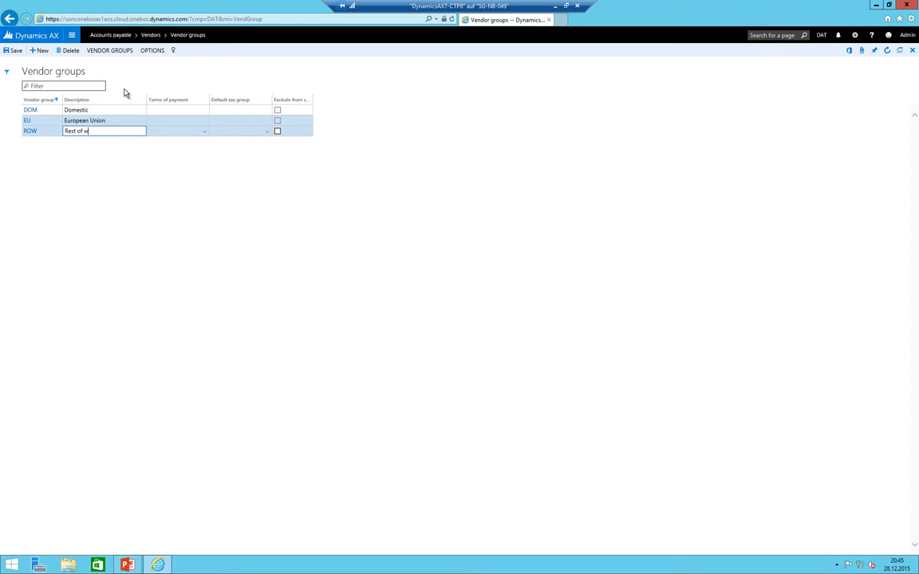
key(BackSpace)
key(BackSpace)
Step: Add a fourth vendor group IC with the description Intercompany
key(Down)
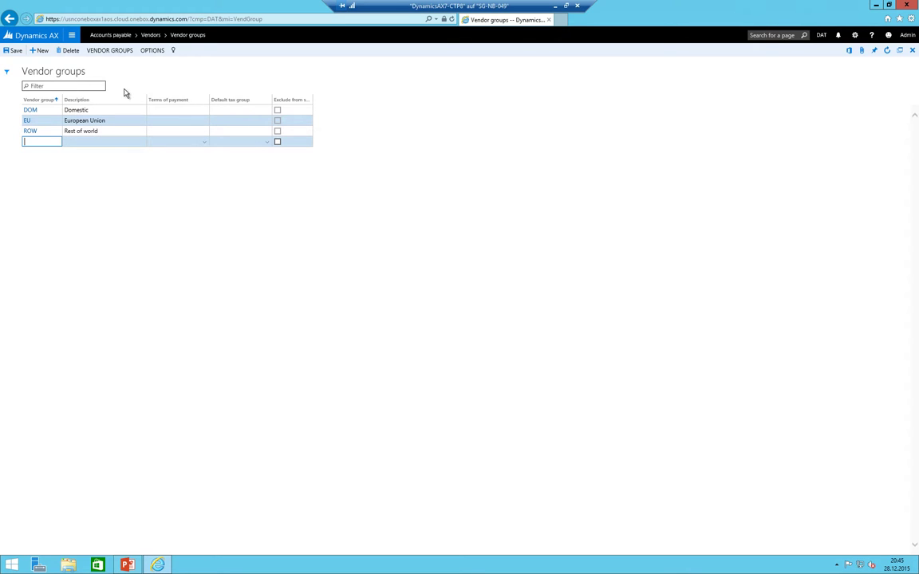
key(Tab)
text(Inte)
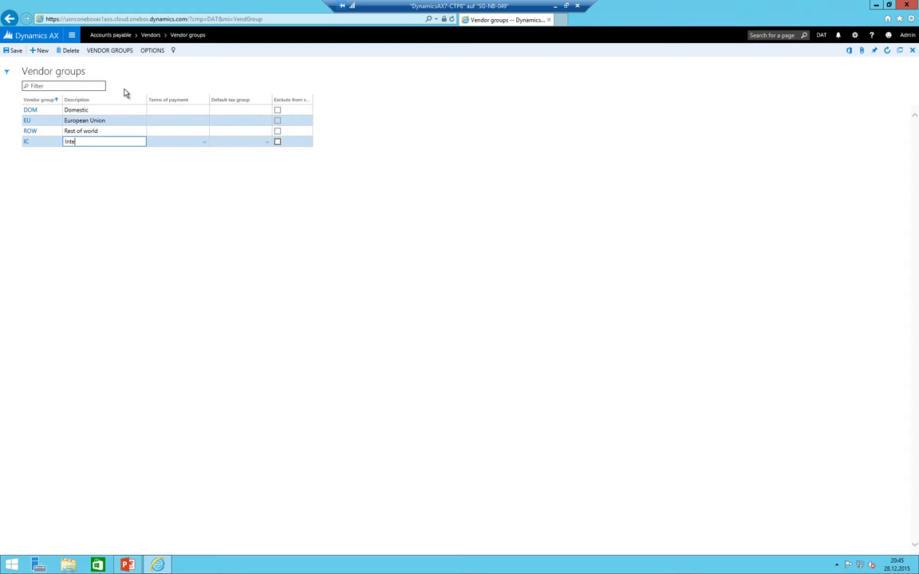
text(rcompan)
key(Up)
key(Up)
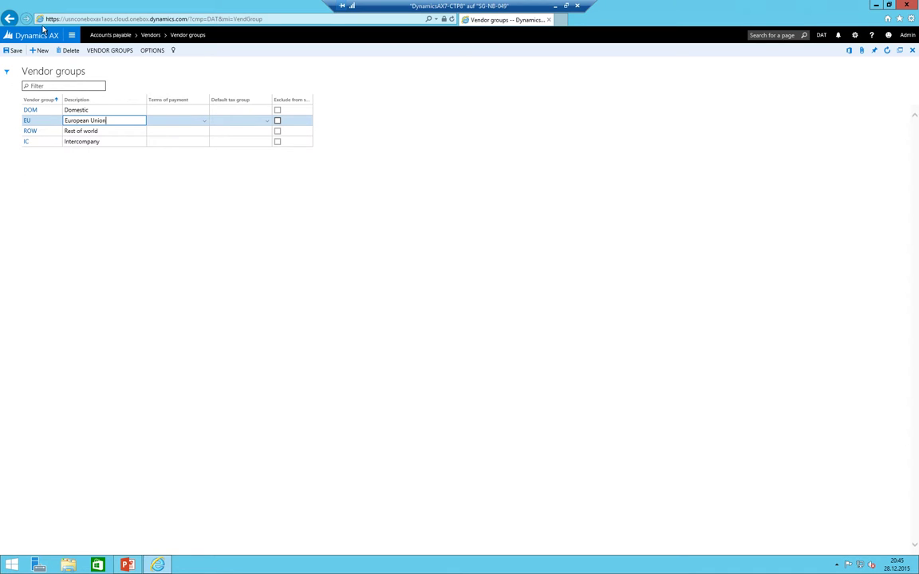
key(Up)
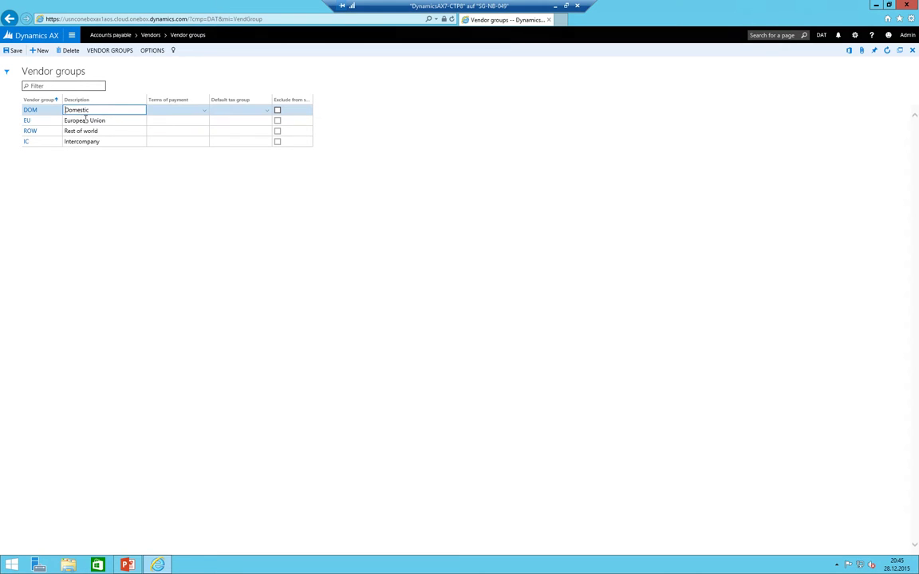
click(86, 121)
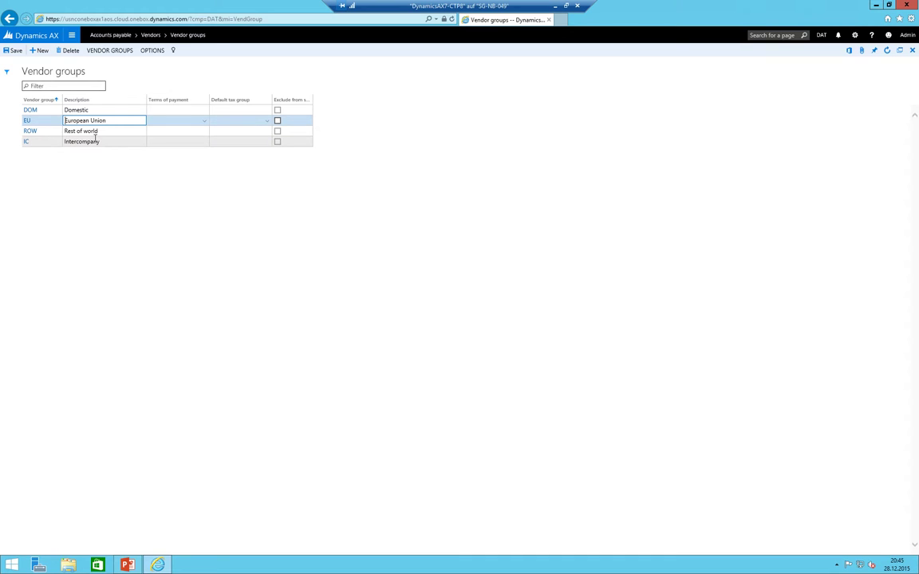
Step: Open the main accounts of the general ledger's chart of accounts
click(73, 36)
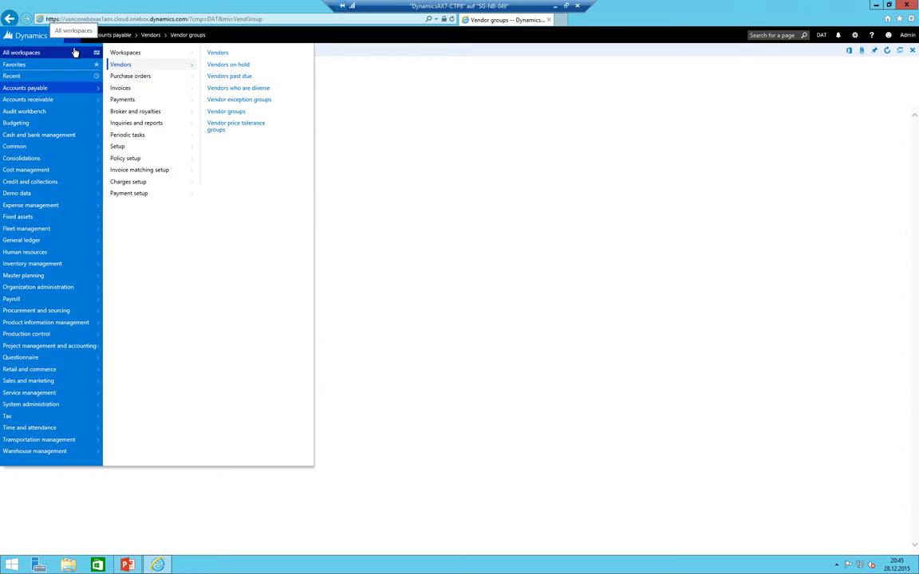
click(43, 244)
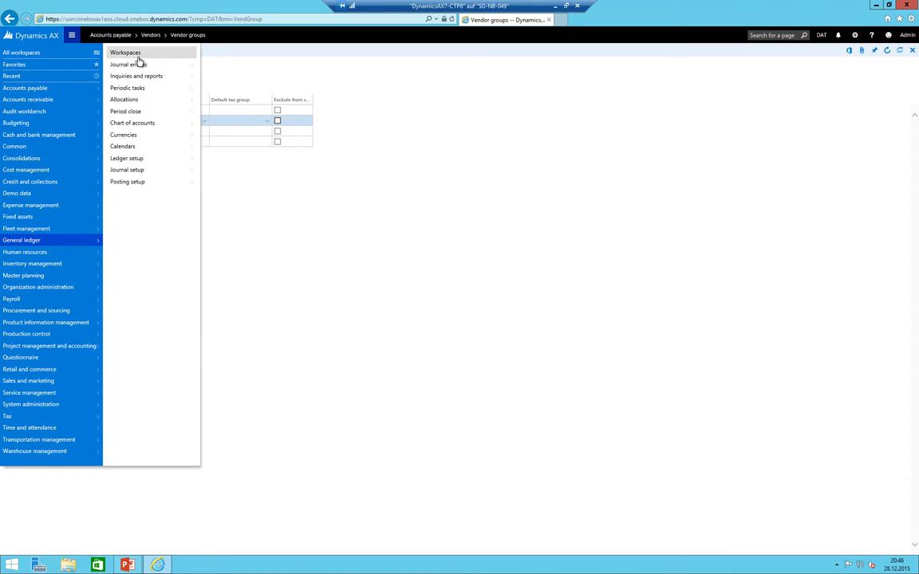
click(140, 124)
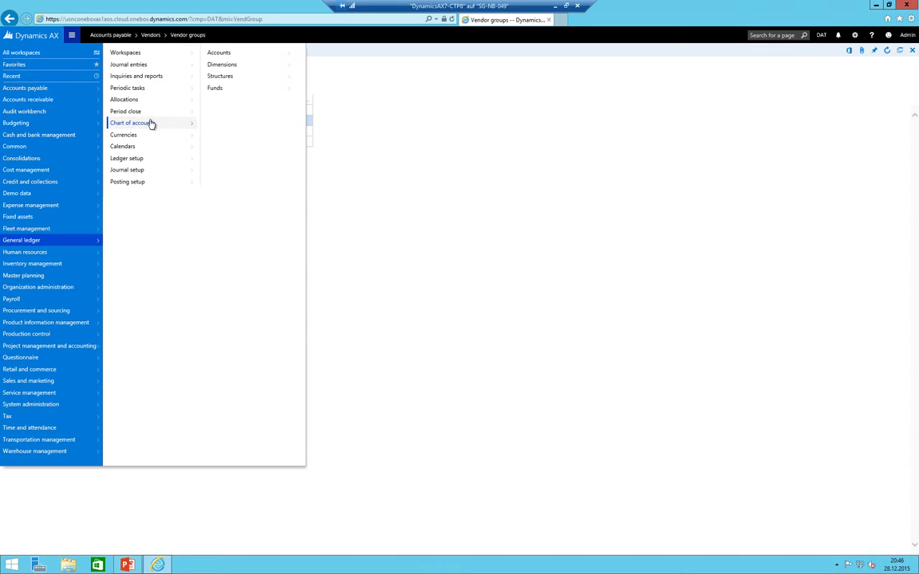
click(209, 53)
click(323, 53)
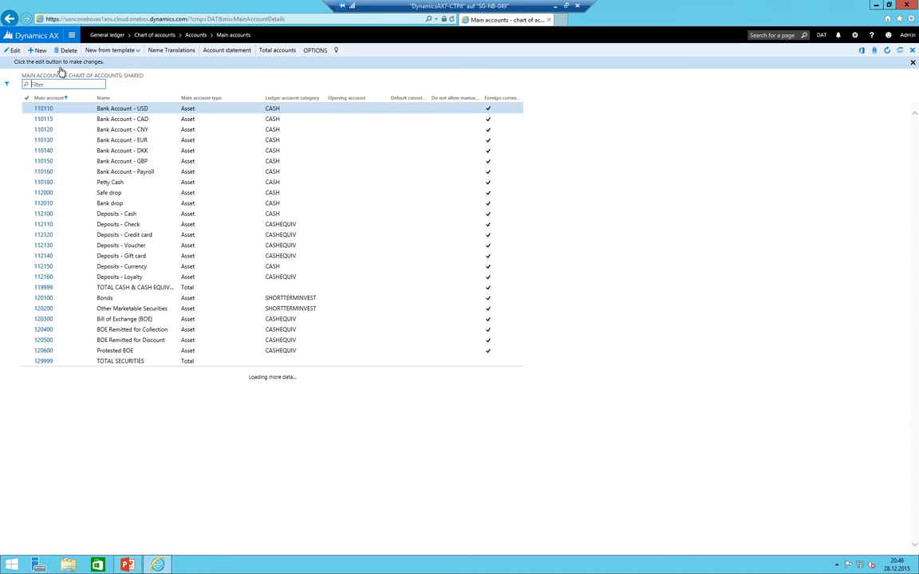
Step: Switch the current legal entity to 010, My Company
click(822, 35)
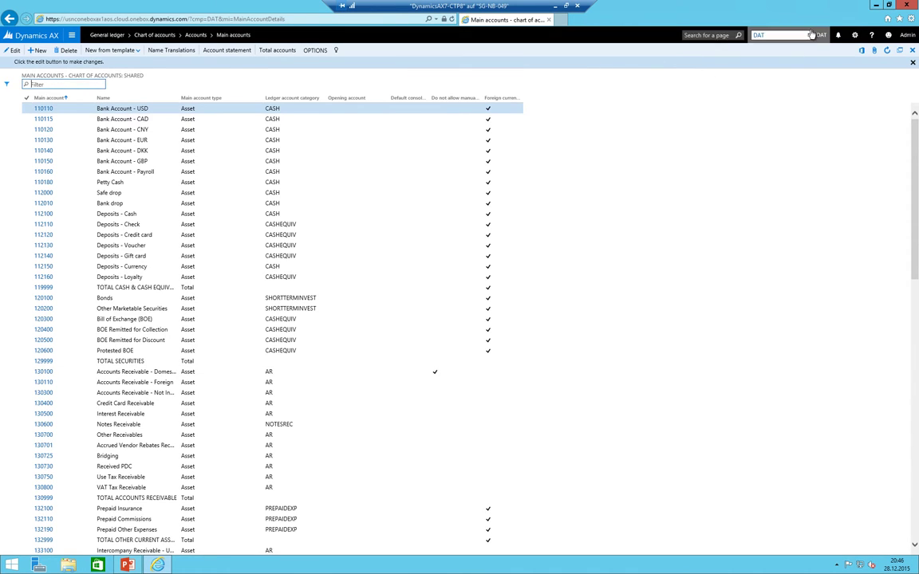
text(010)
click(759, 47)
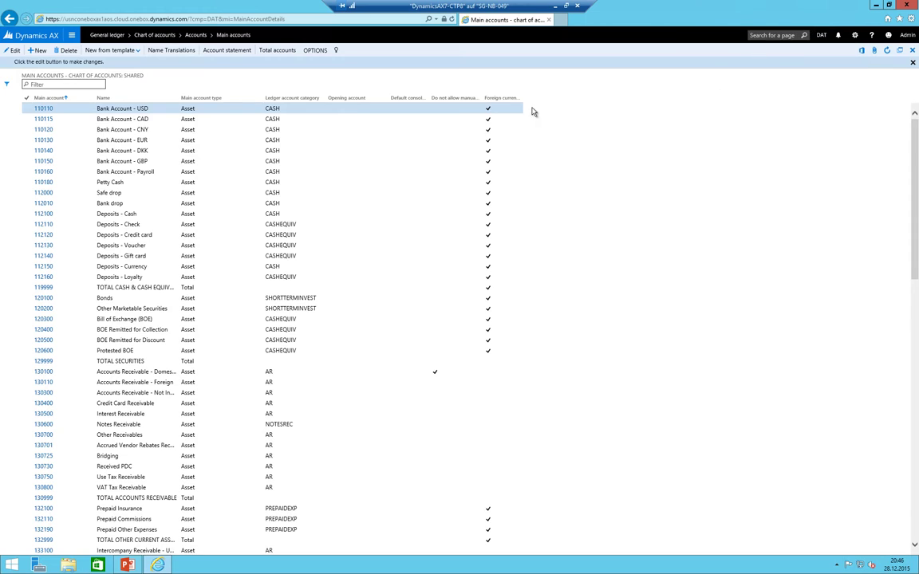
click(819, 36)
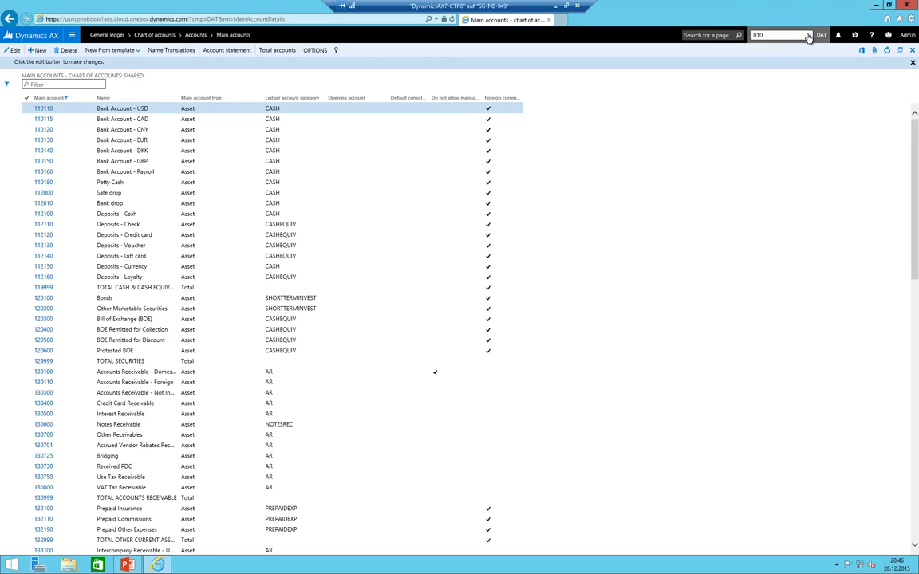
click(808, 37)
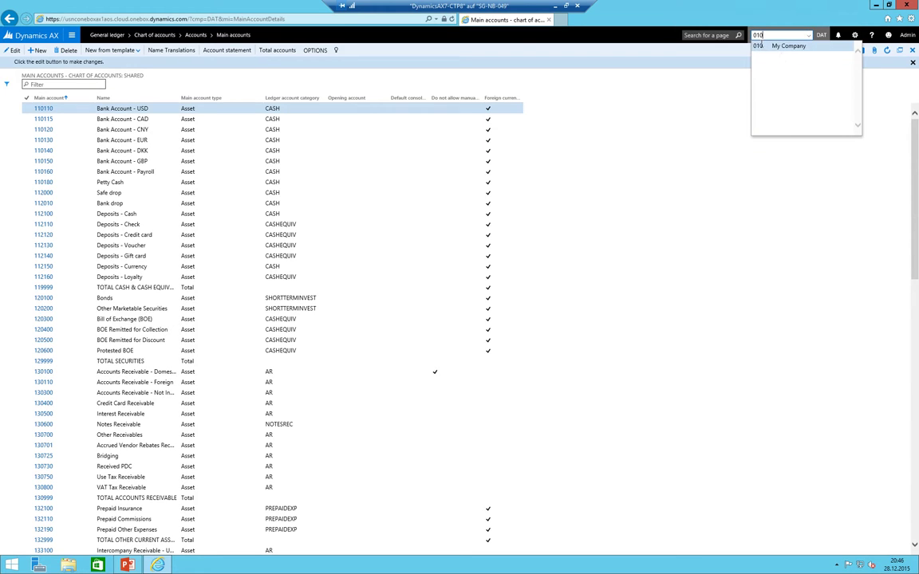
click(761, 45)
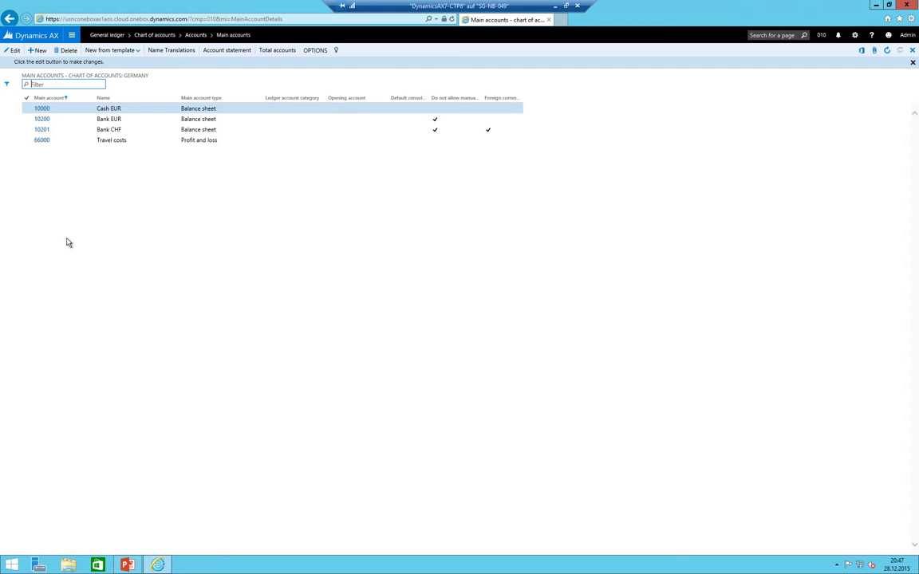
Step: Create a main account 20000 with the name Vendors domestic
click(40, 51)
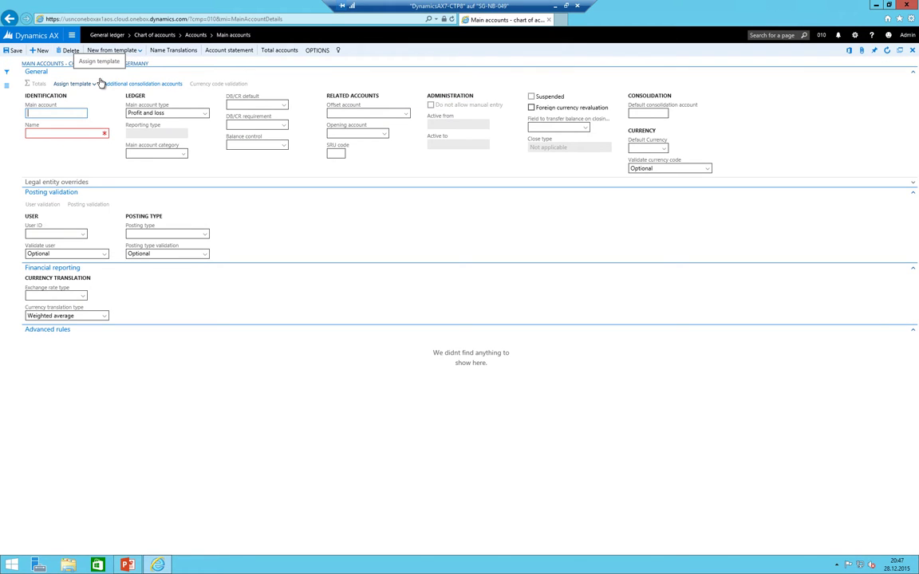
text(2000)
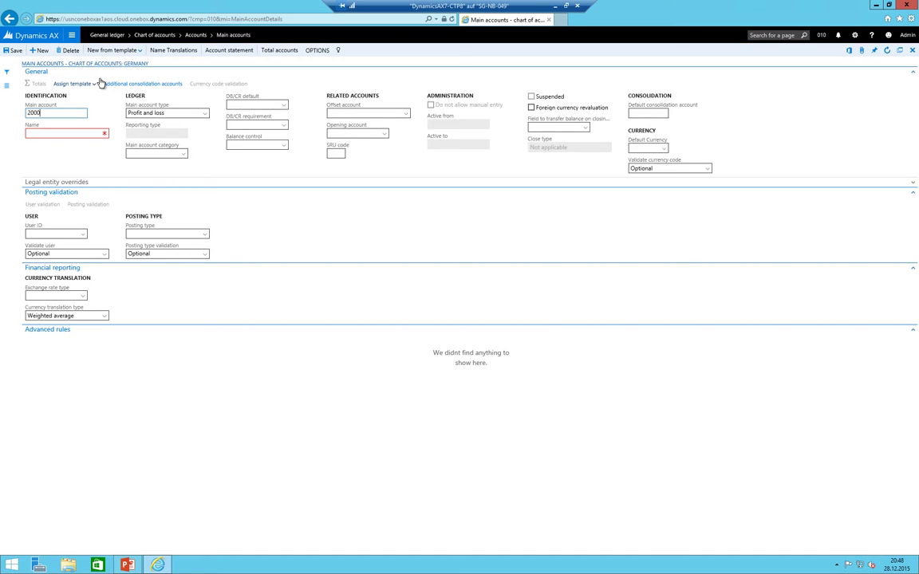
key(Tab)
text(Vendors domes)
key(Tab)
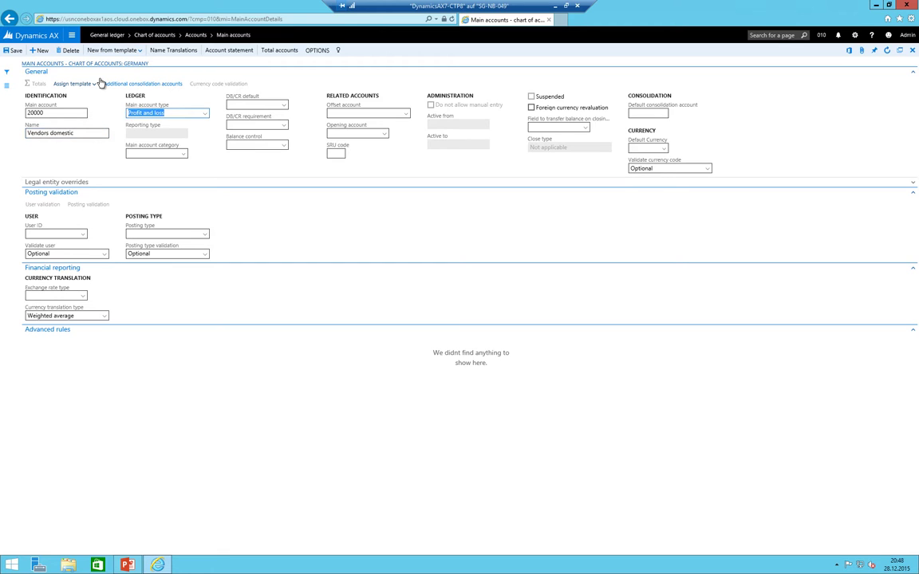
Step: Set the main account type of 20000 to Balance sheet and disallow manual entry on the account
key(alt+Down)
key(Down)
key(Down)
key(Down)
key(Up)
key(Down)
key(Tab)
key(Tab)
key(Tab)
key(Tab)
key(Tab)
key(Tab)
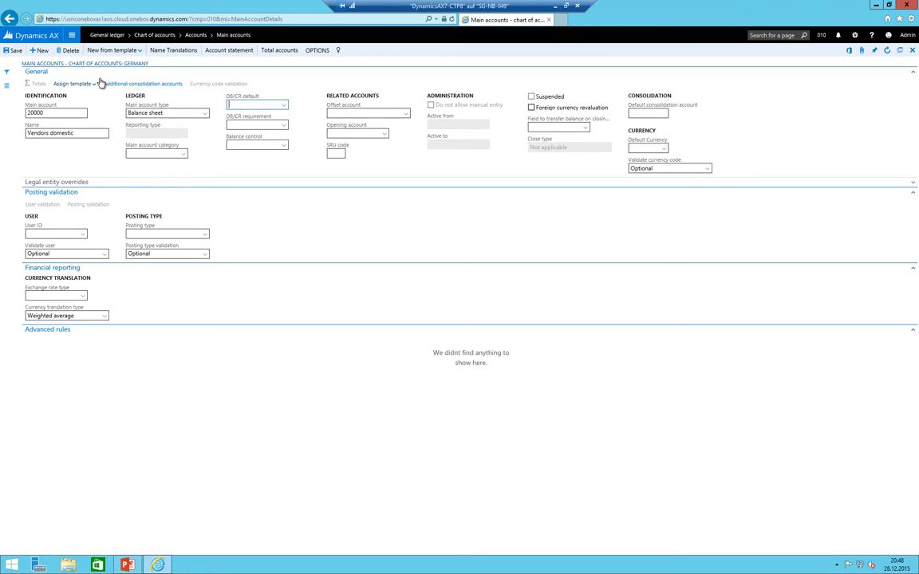
key(Tab)
key(Tab)
key(Tab)
key(Tab)
key(Tab)
key(Tab)
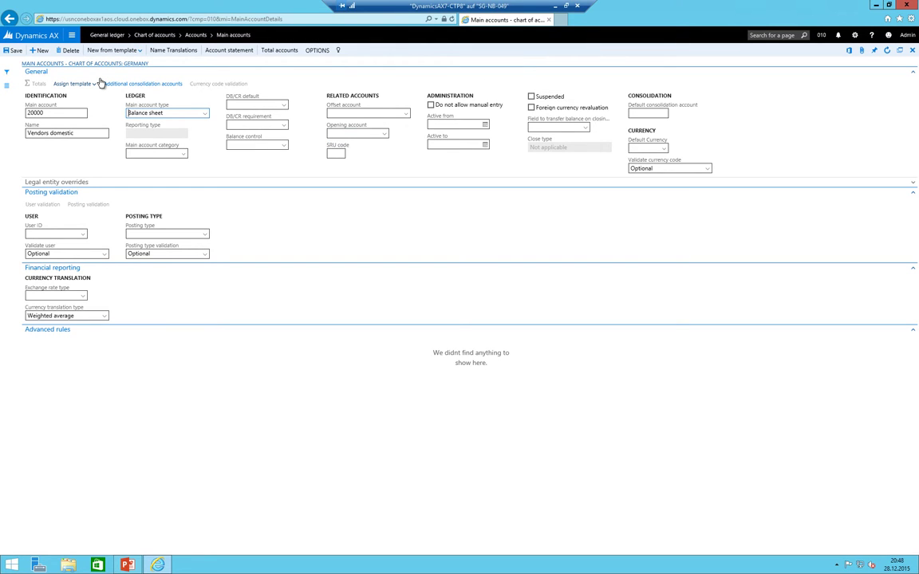
key(shift+Tab)
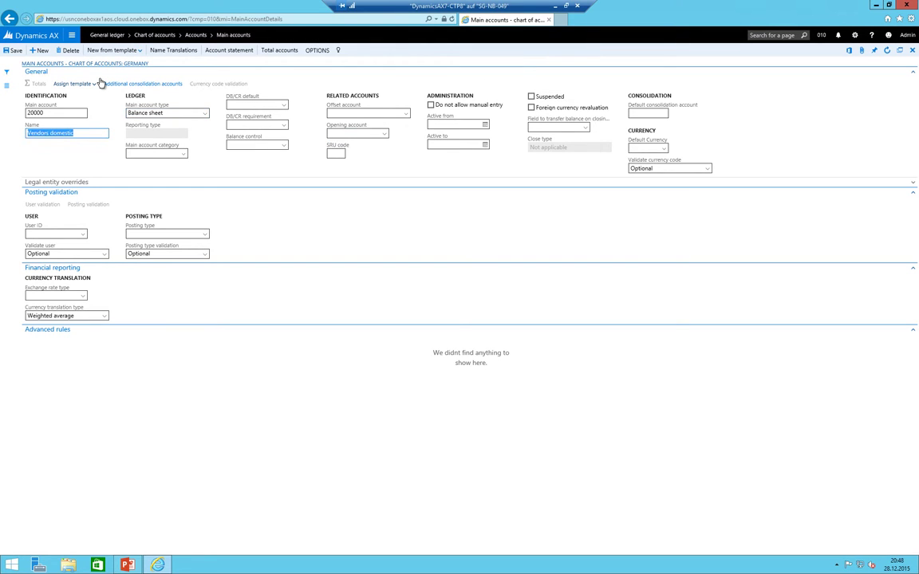
click(432, 106)
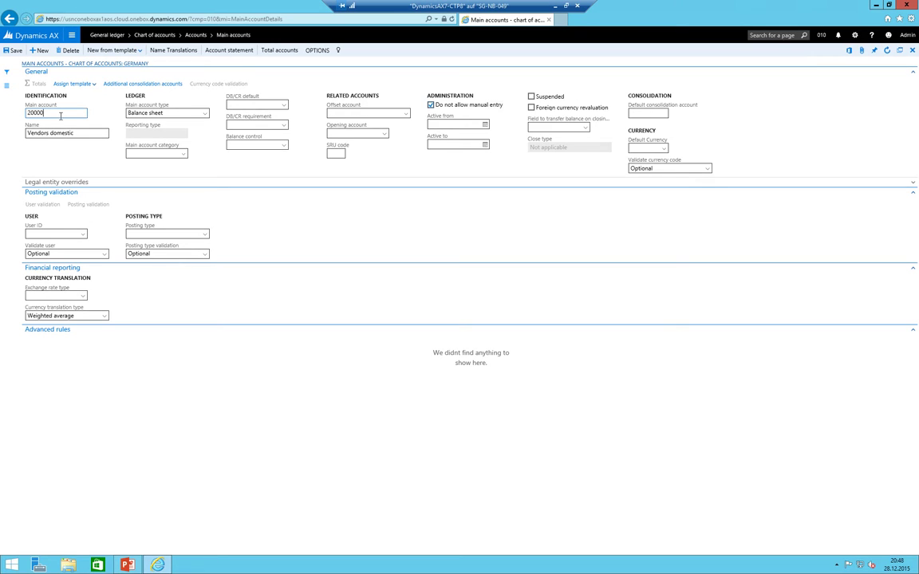
Step: Create a main account 20010 with the name Vendors European Union
click(39, 50)
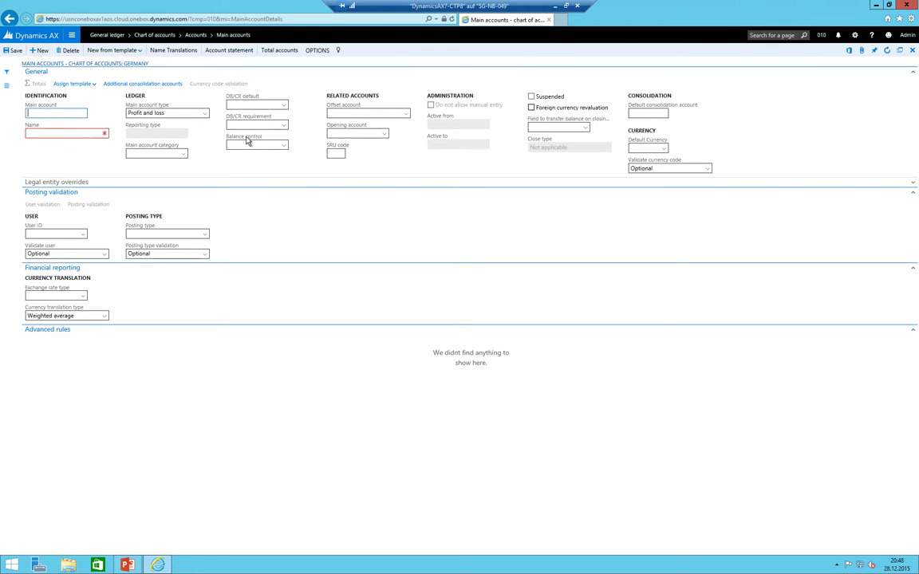
text(20010)
key(Tab)
text(Vendors e)
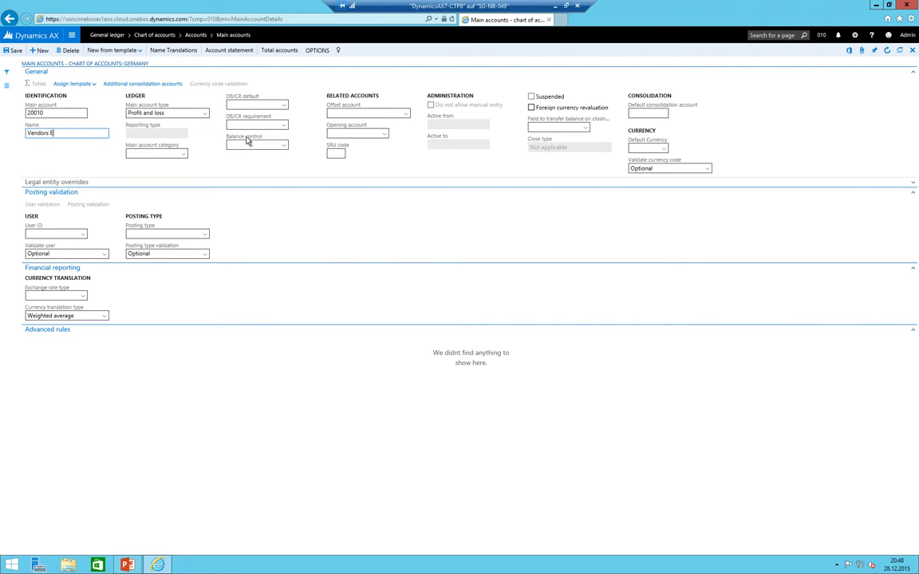
text(uropean Union)
key(Tab)
Step: Set the main account type of 20010 to Balance sheet and go to its Do not allow manual entry option
key(alt+Down)
key(Down)
key(Down)
key(Down)
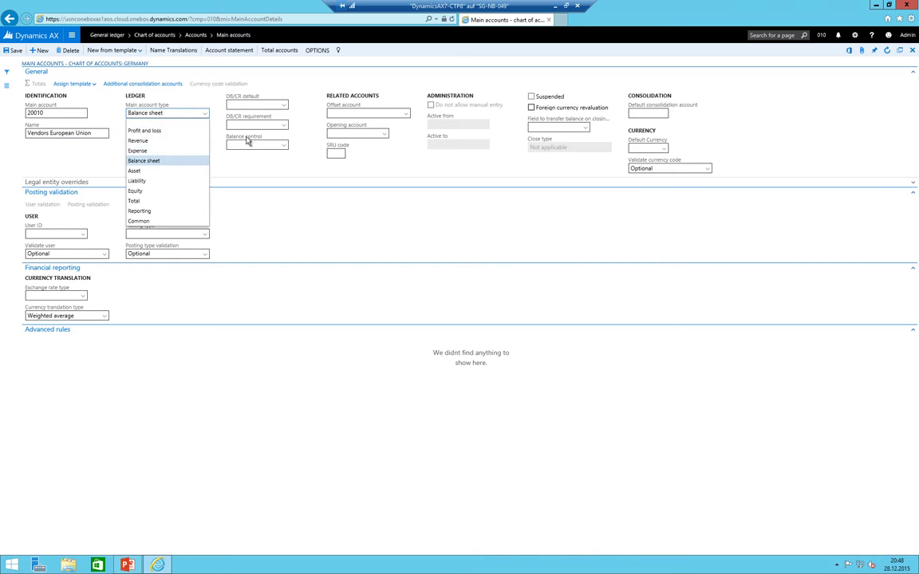
key(Tab)
key(Tab)
key(Tab)
key(Tab)
key(Tab)
key(Tab)
key(Tab)
key(Tab)
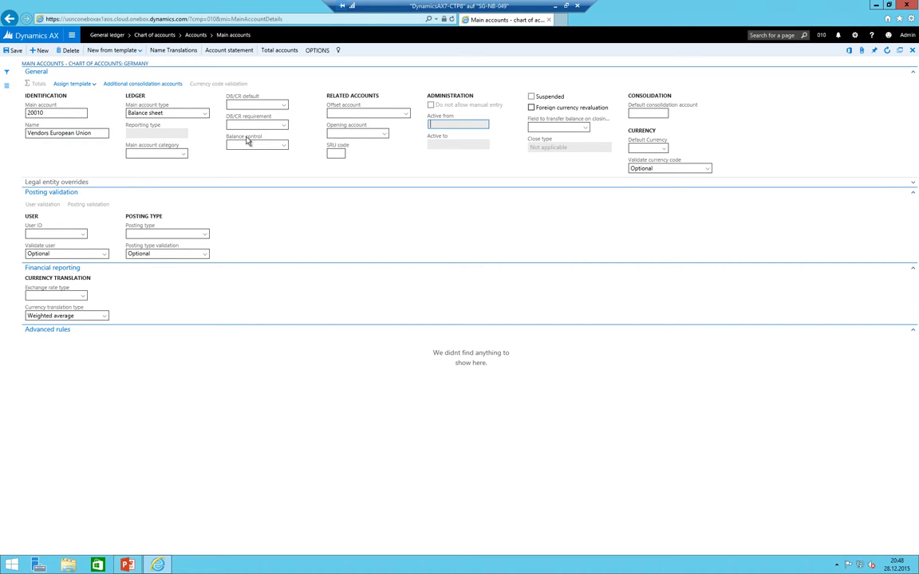
key(shift+Tab)
key(shift+Tab)
key(shift+Tab)
key(shift+Tab)
key(shift+Tab)
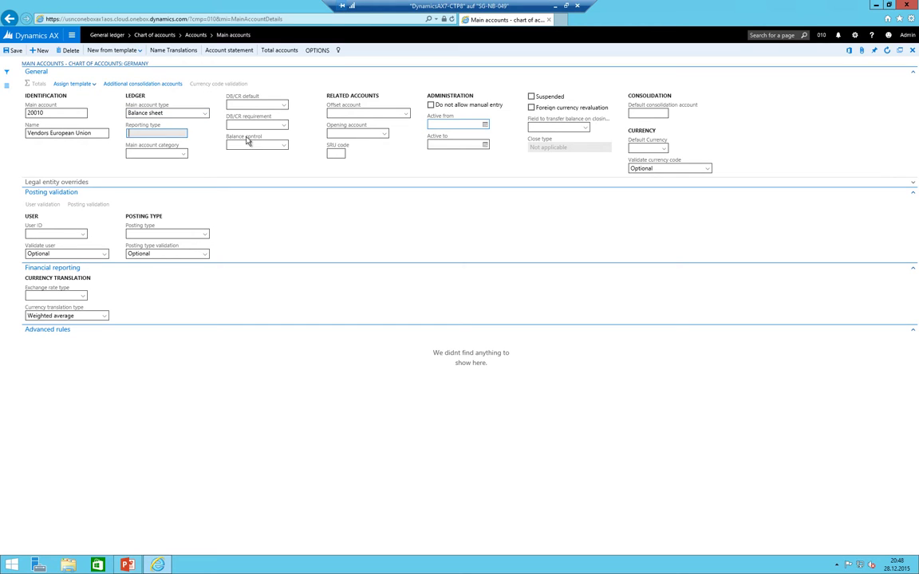
key(Tab)
key(Tab)
key(Tab)
key(Tab)
key(Tab)
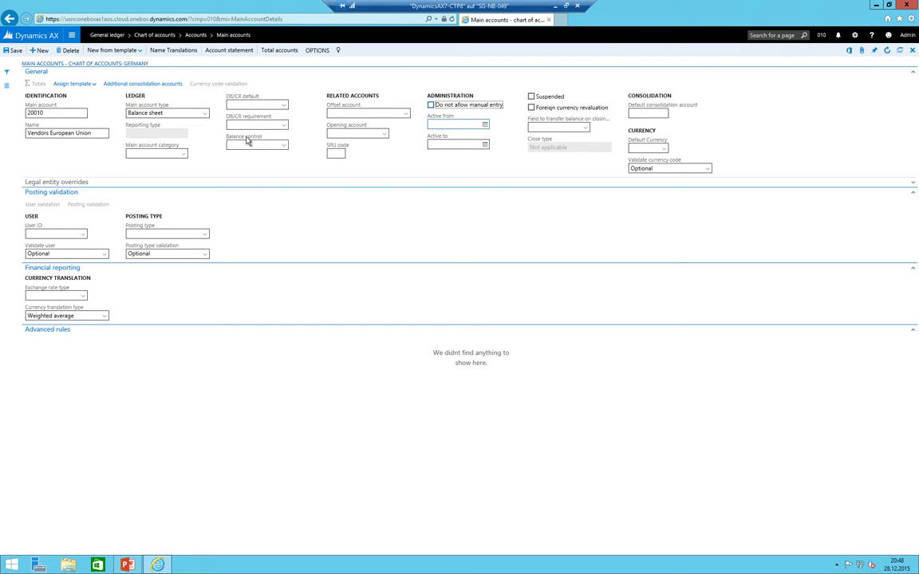
key(shift+Tab)
Step: Create a main account 20020 with the name Vendors rest of world
click(37, 50)
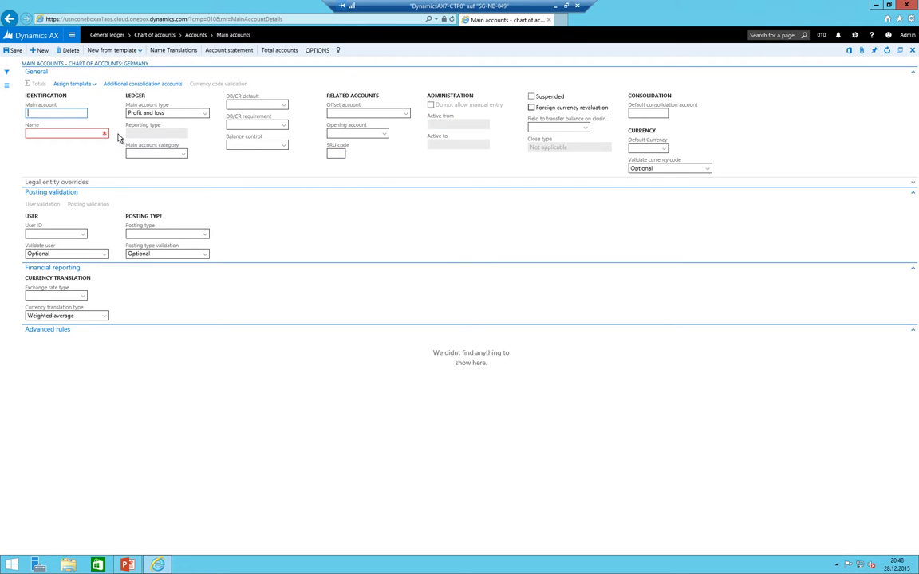
text(20020)
key(Tab)
text(Vendors rest of world)
key(Tab)
Step: Set the main account type of 20020 to Balance sheet and disallow manual entry on the account
key(alt+Down)
key(Down)
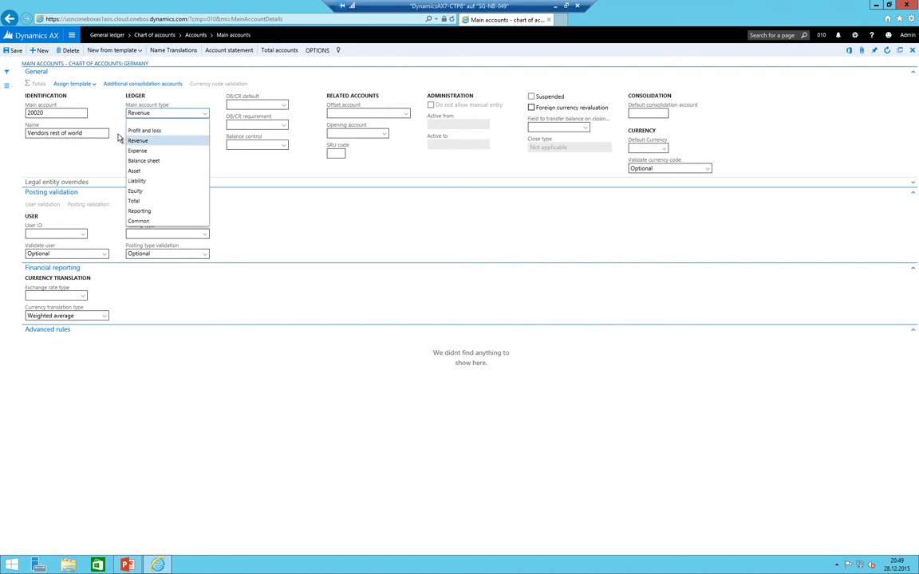
key(Down)
key(Down)
key(Return)
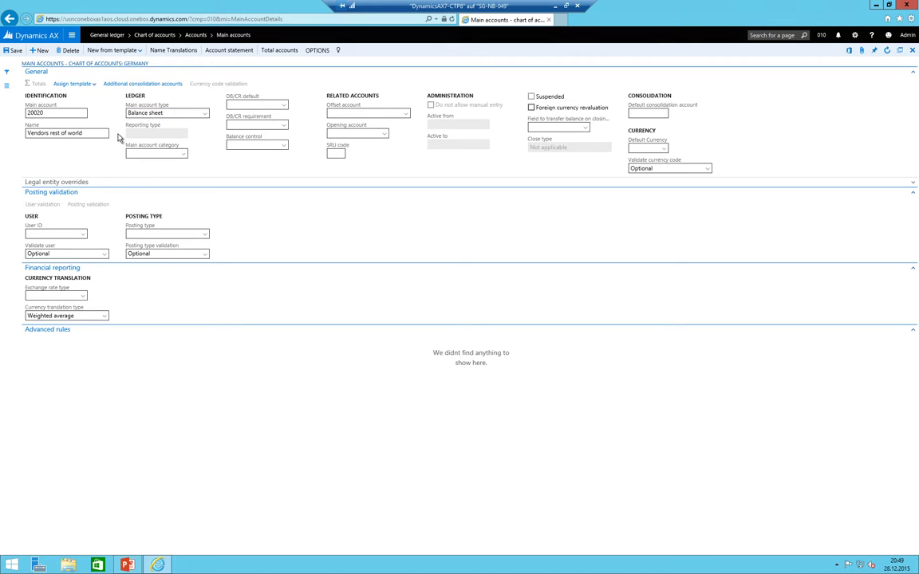
key(Tab)
key(Tab)
key(Tab)
key(Tab)
key(Tab)
key(Tab)
key(Tab)
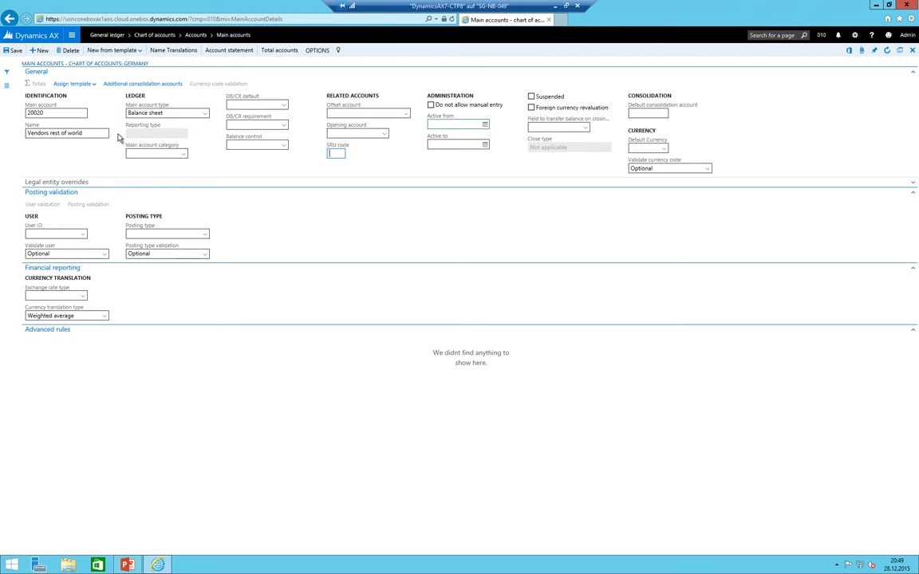
key(Tab)
key(space)
Step: Create a main account 20030 with the name Vendors Intercompany
key(F5)
click(61, 113)
text(20030)
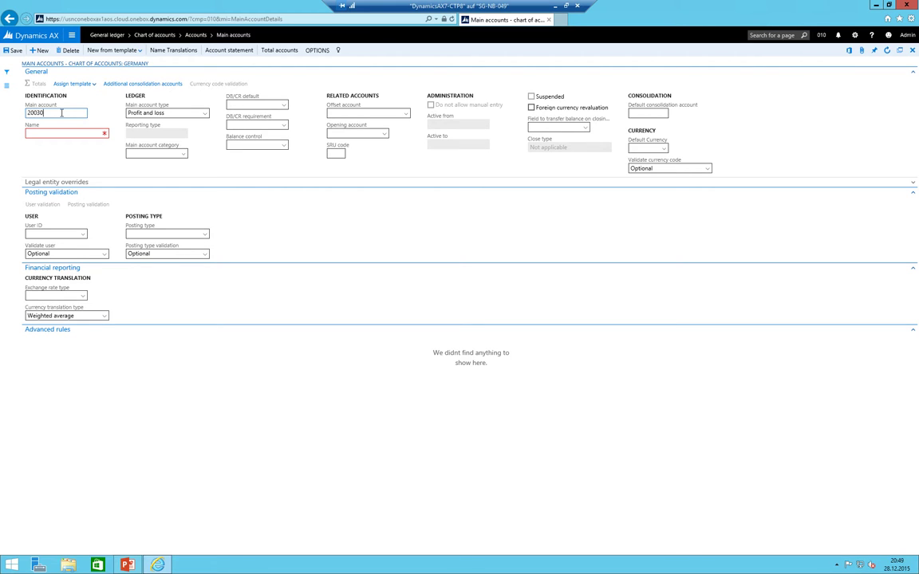
key(Tab)
text(Vendors Intercompany)
key(Tab)
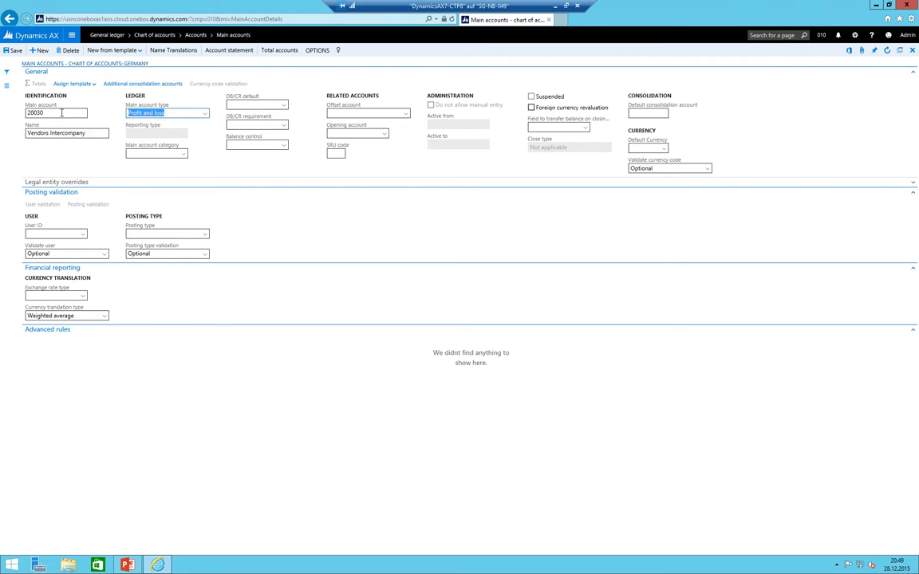
Step: Set the main account type of 20030 to Balance sheet and disallow manual entry on the account
key(Down)
key(Down)
key(Down)
key(Return)
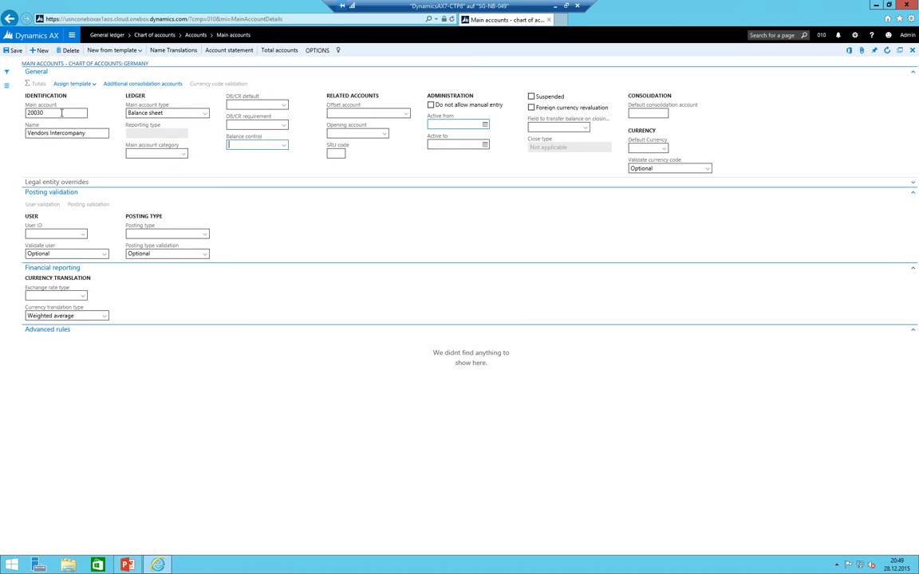
click(431, 104)
key(shift+Tab)
Step: Open the vendor posting profiles in the Accounts payable setup
click(71, 37)
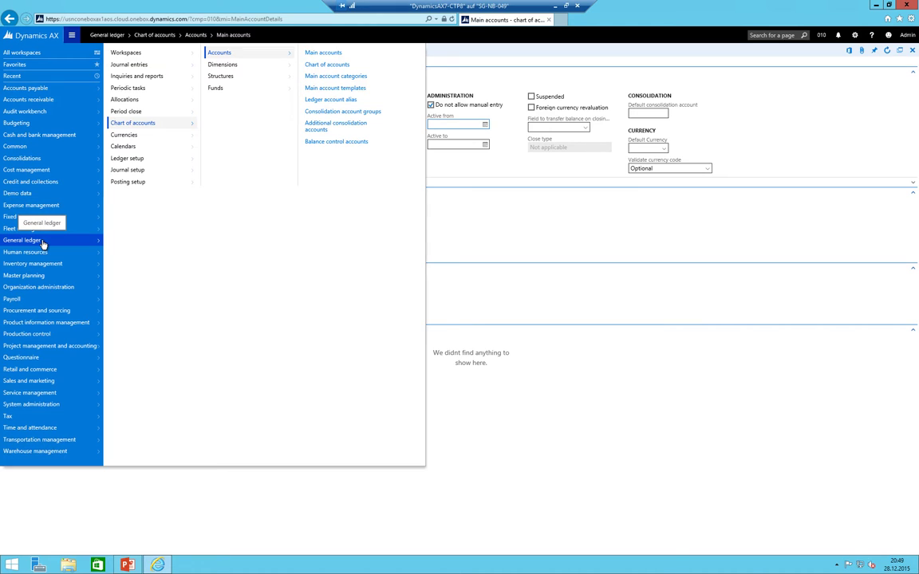
click(37, 89)
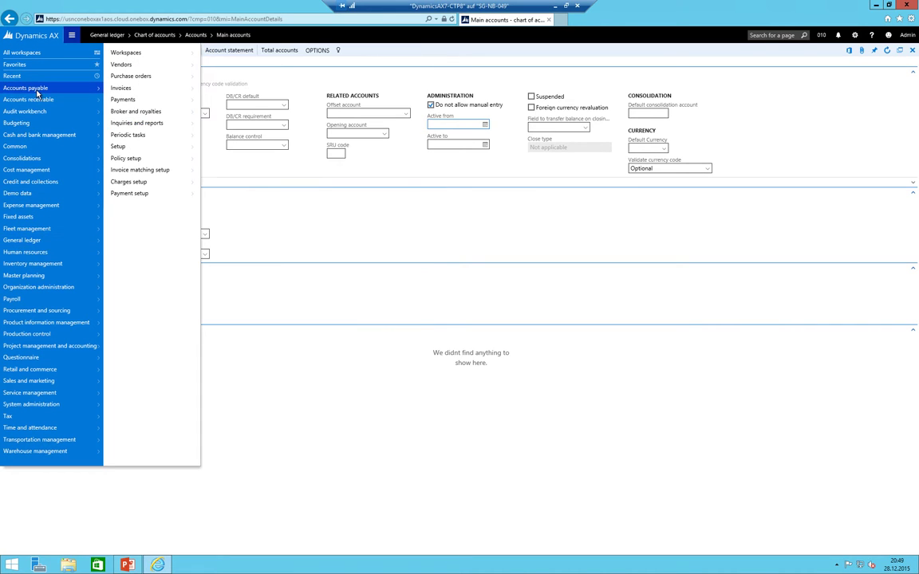
click(129, 65)
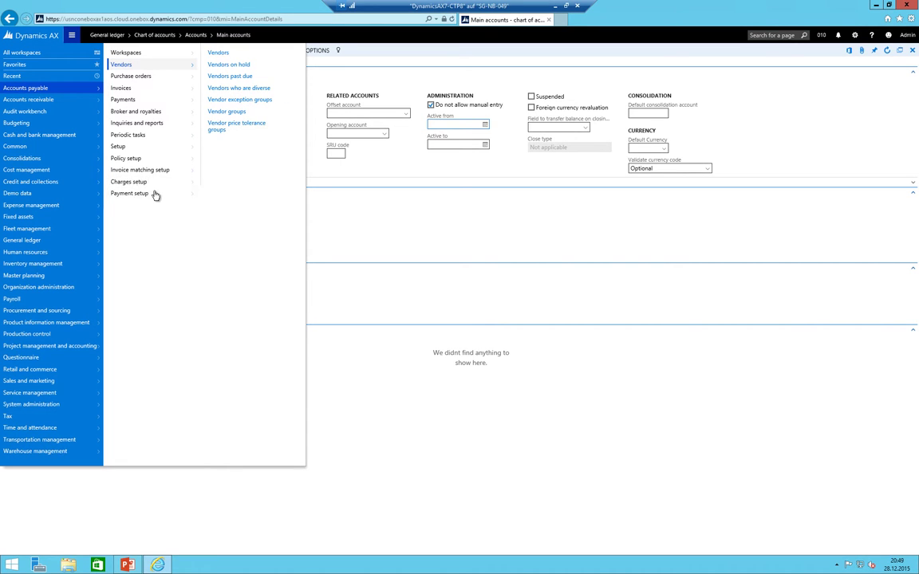
click(123, 147)
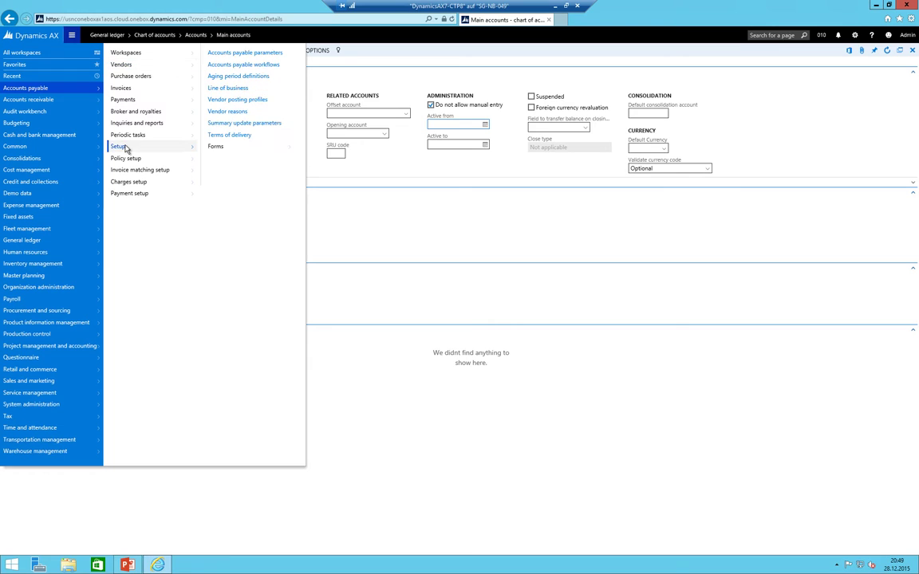
click(247, 100)
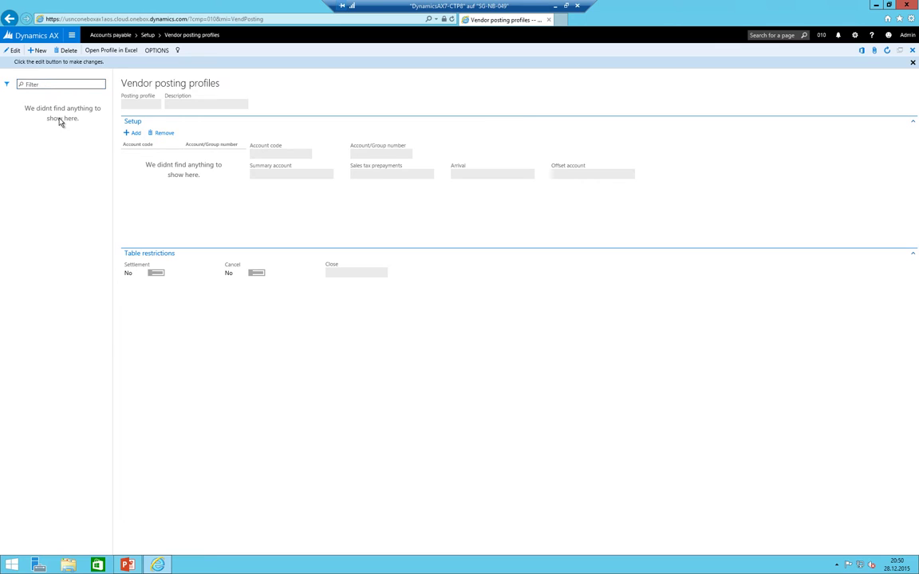
Step: Create a vendor posting profile STD with the description Standard Posting Profile
click(38, 51)
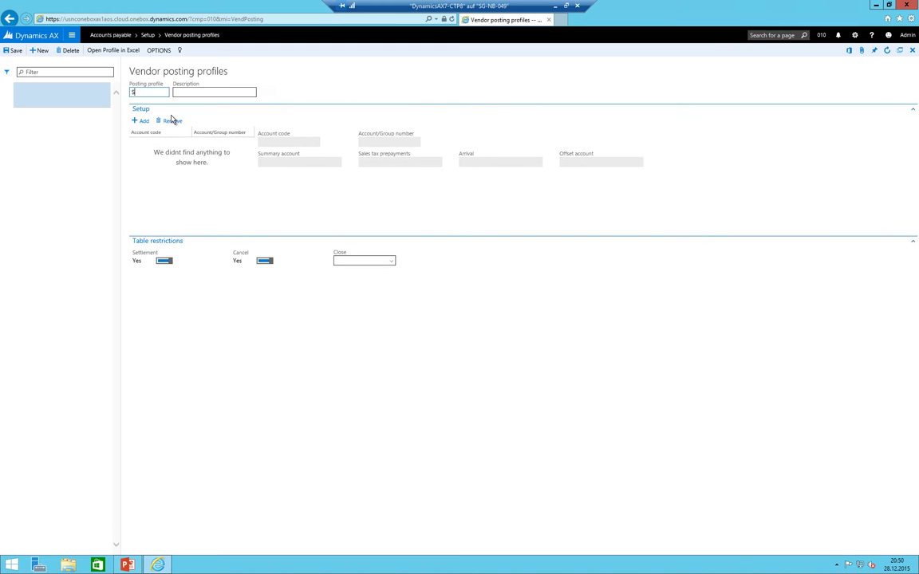
key(Tab)
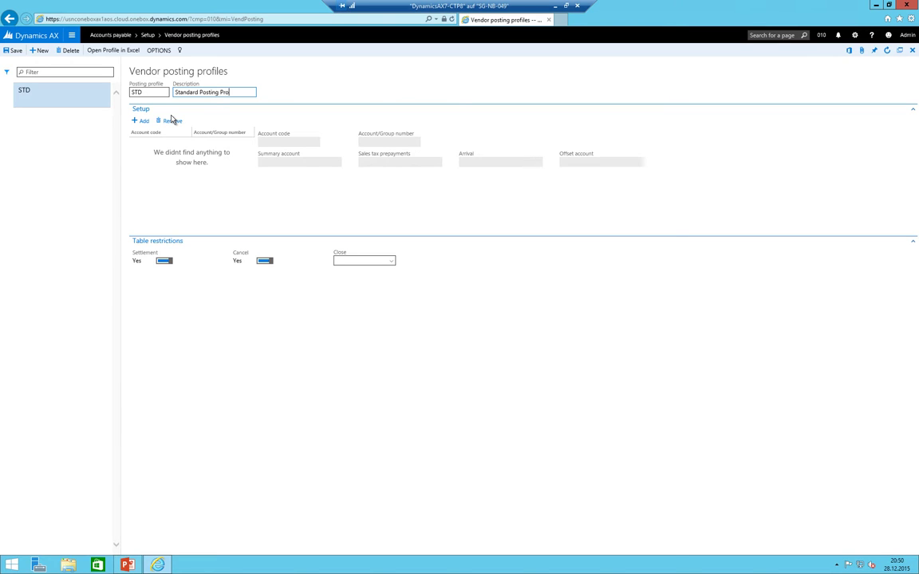
click(155, 145)
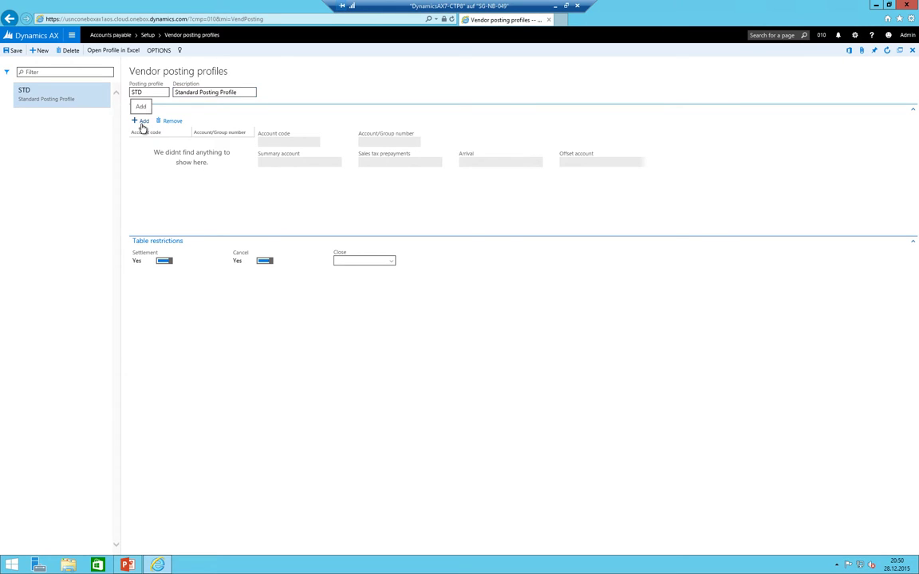
Step: Add a setup line to the STD profile with account code Group and vendor group DOM
click(142, 121)
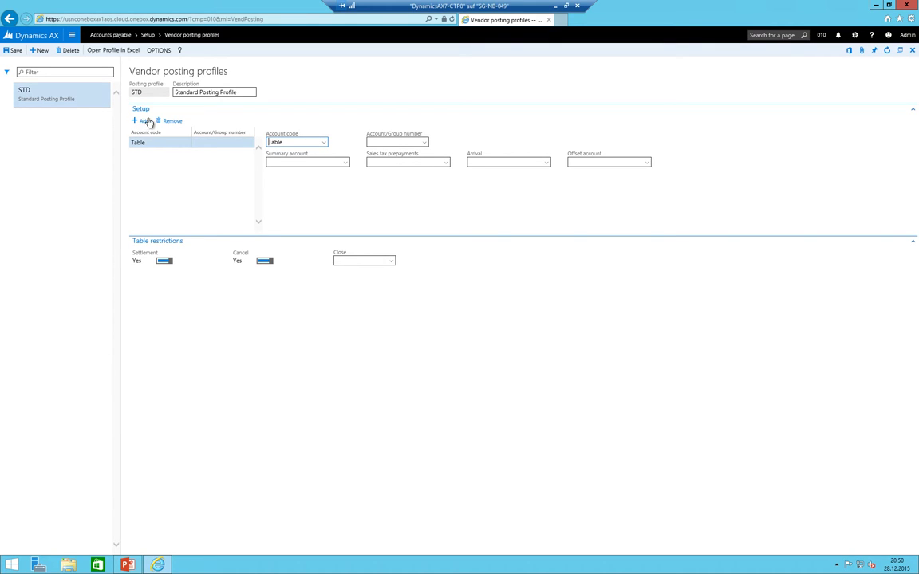
click(323, 144)
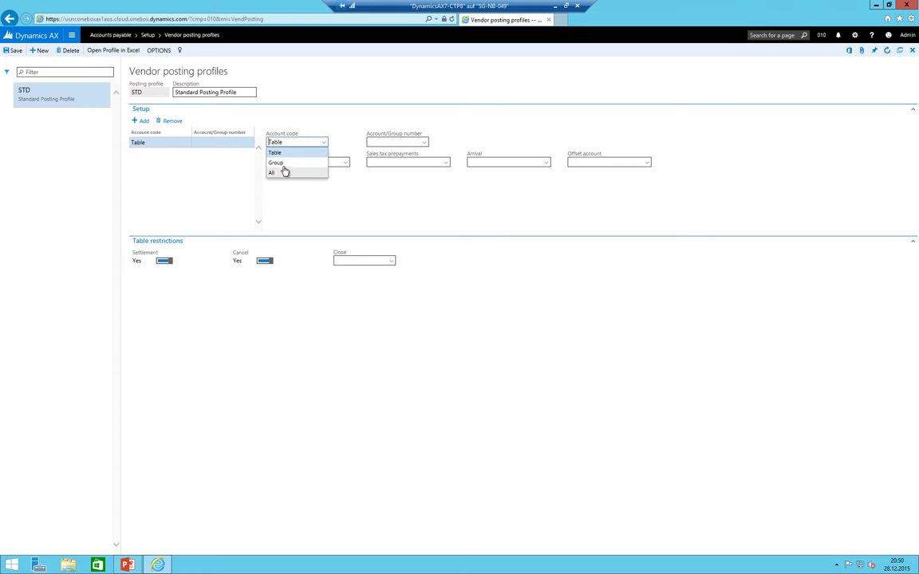
click(313, 163)
key(Tab)
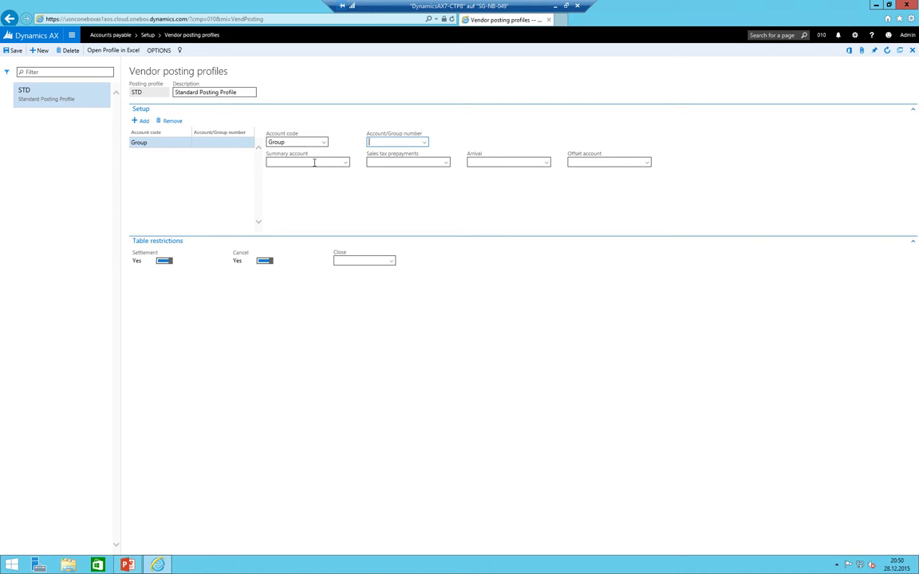
key(alt+Down)
key(Return)
key(Tab)
Step: Assign summary account 20000 to the DOM group line and close the extra browser window
key(alt+Down)
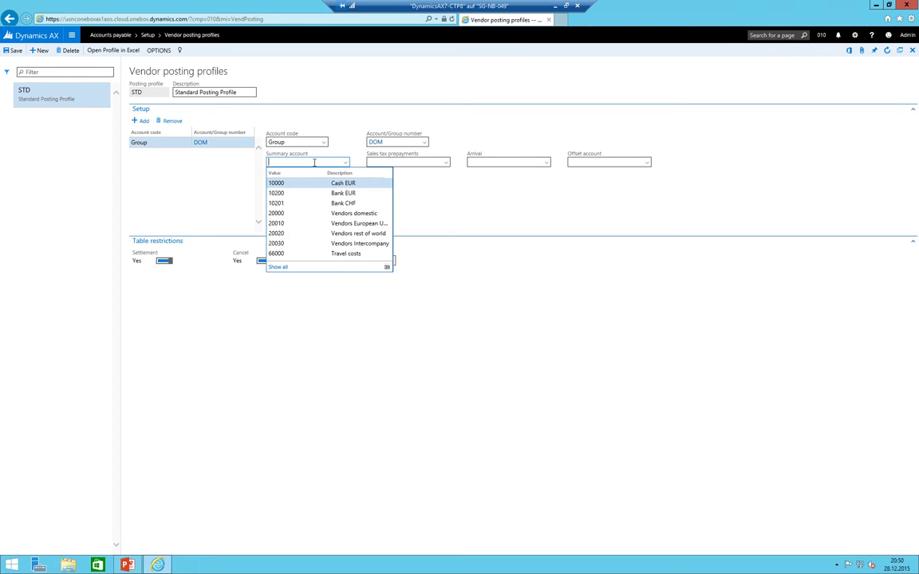
key(Down)
key(Down)
key(Down)
key(Down)
key(Up)
key(Return)
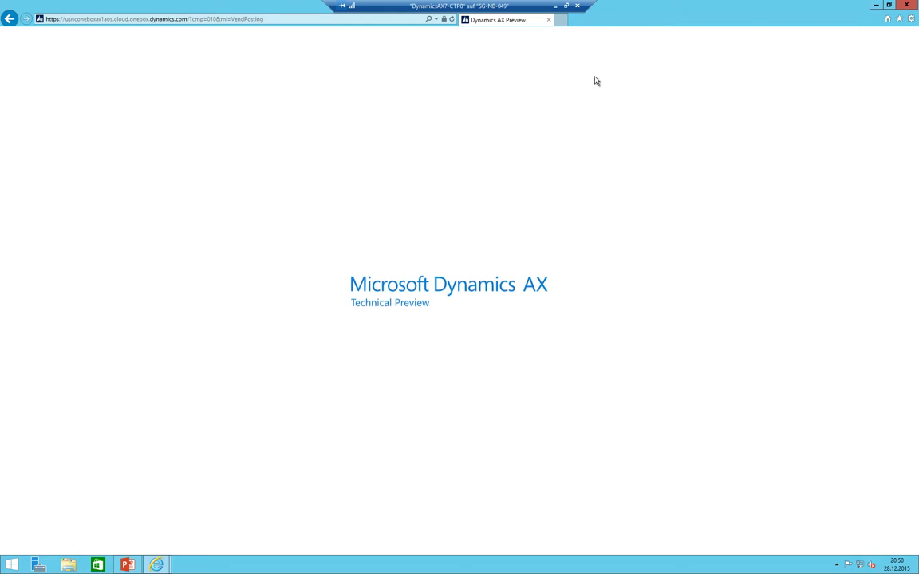
click(888, 5)
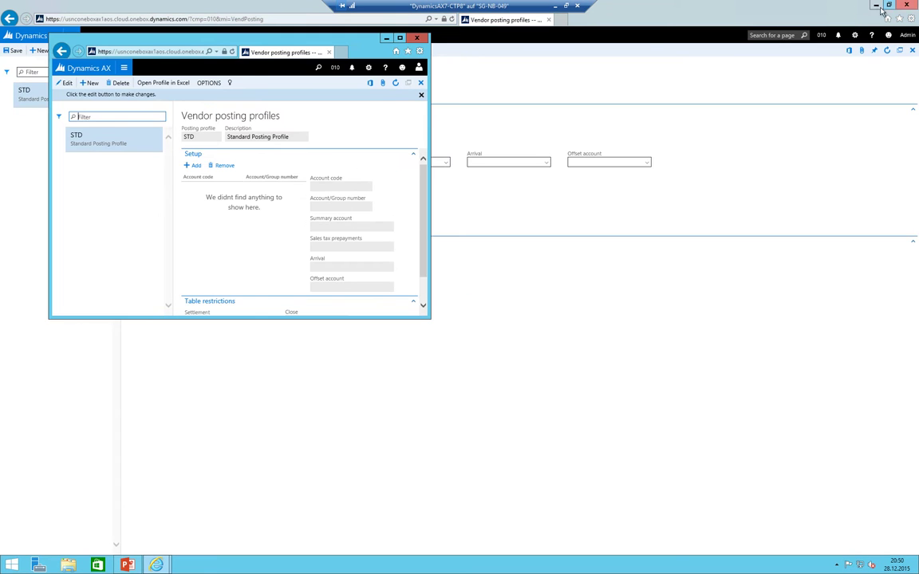
click(416, 40)
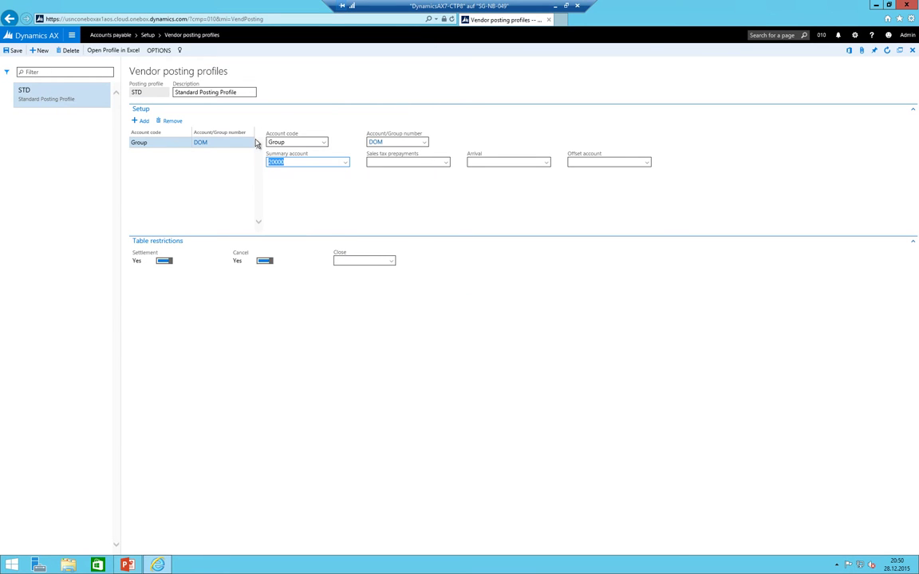
Step: Add a setup line to the STD profile with account code Group and vendor group EU
key(alt+n)
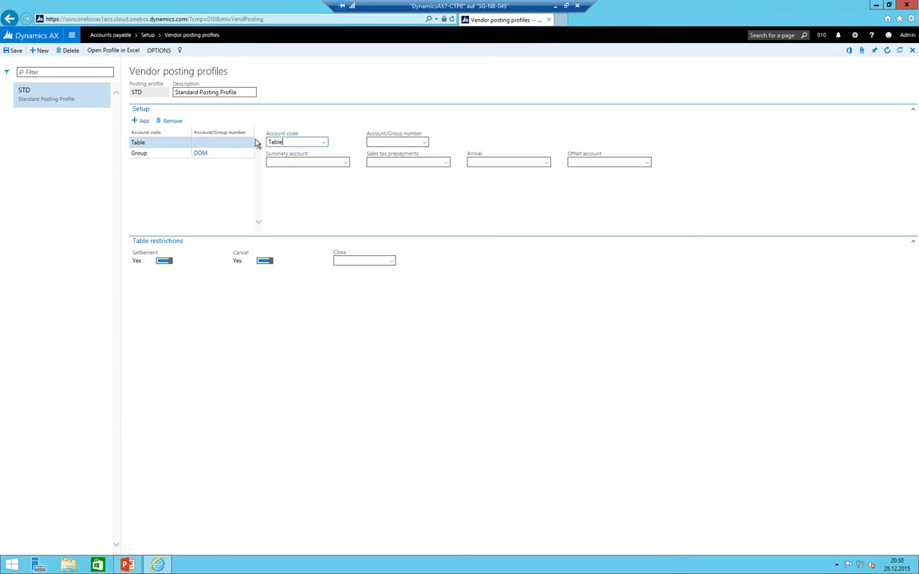
key(alt+Down)
key(Down)
key(Return)
key(Tab)
key(alt+Down)
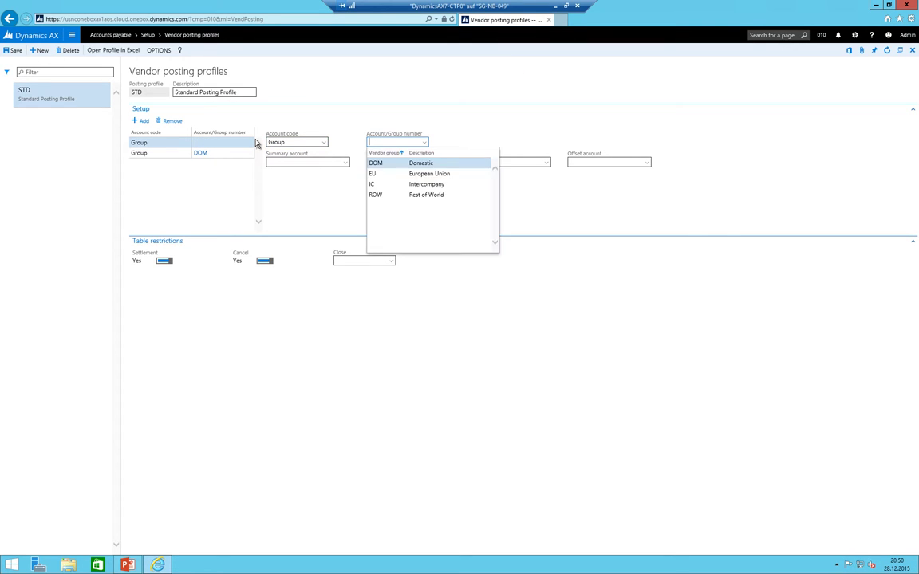
key(Down)
key(Return)
key(Tab)
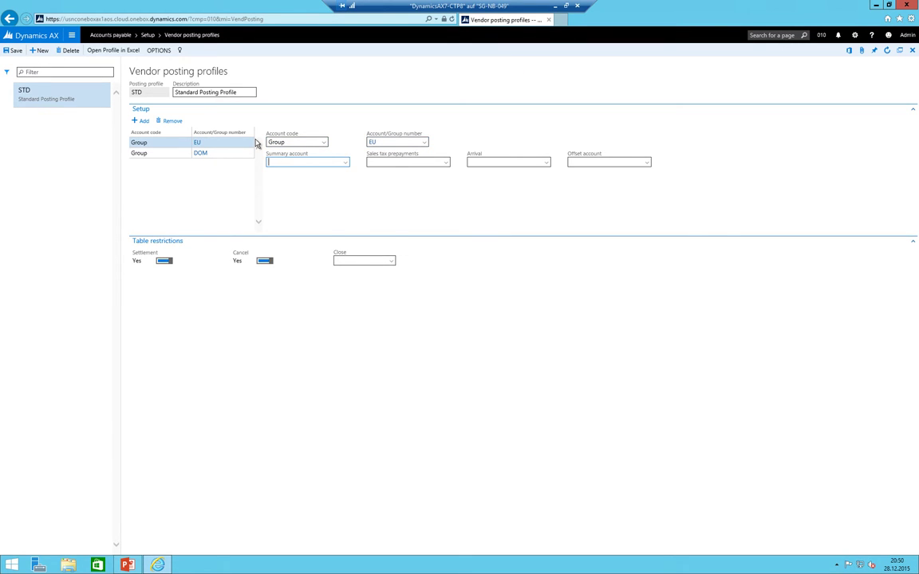
Step: Assign summary account 20010 to the EU group line
key(alt+Down)
key(Down)
key(Down)
key(Down)
key(Down)
key(Down)
key(Return)
key(shift+Tab)
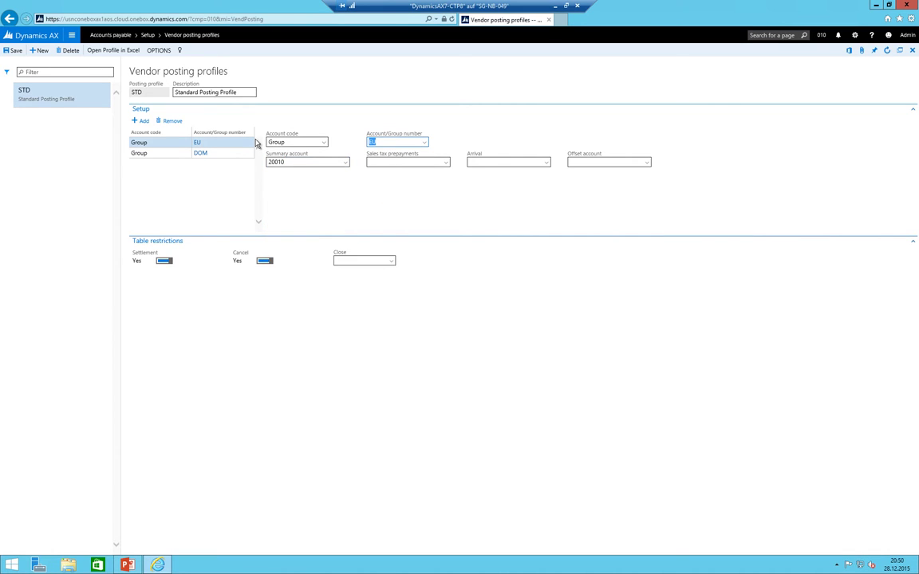
Step: Add a setup line to the STD profile with account code Group and vendor group IC
key(alt+n)
key(alt+Down)
key(Down)
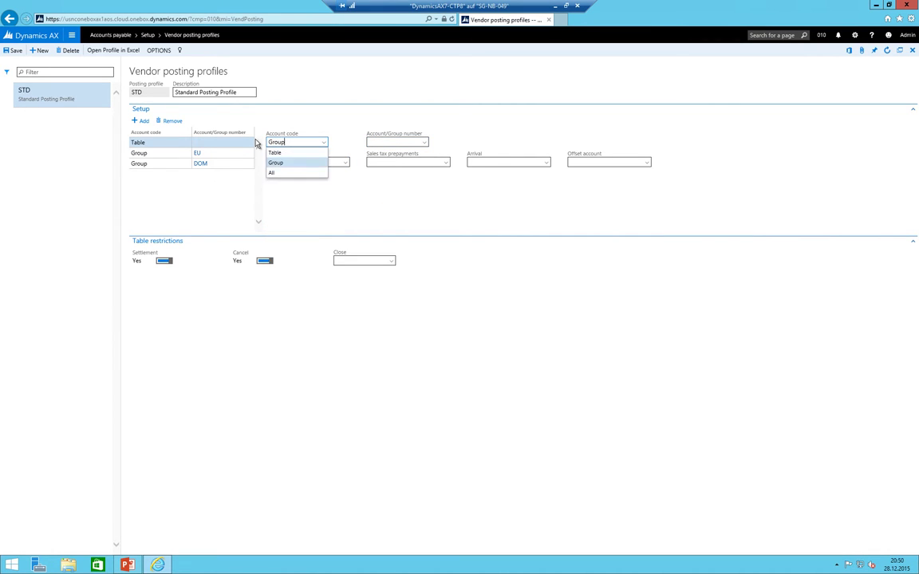
key(Return)
key(Tab)
key(alt+Down)
key(Down)
key(Down)
key(Down)
key(Return)
key(Tab)
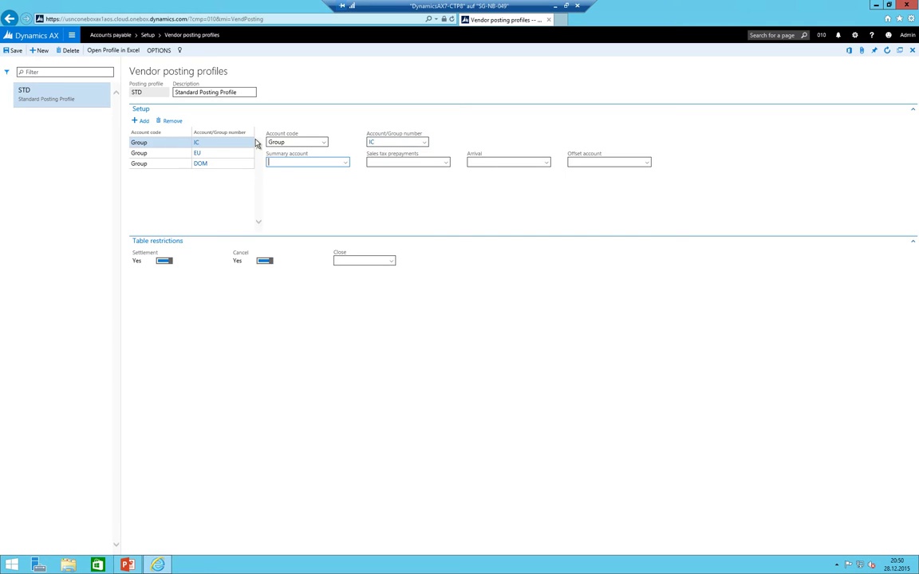
Step: Assign summary account 20030 to the IC group line
key(alt+Down)
key(Down)
key(Down)
key(Down)
key(Down)
key(Down)
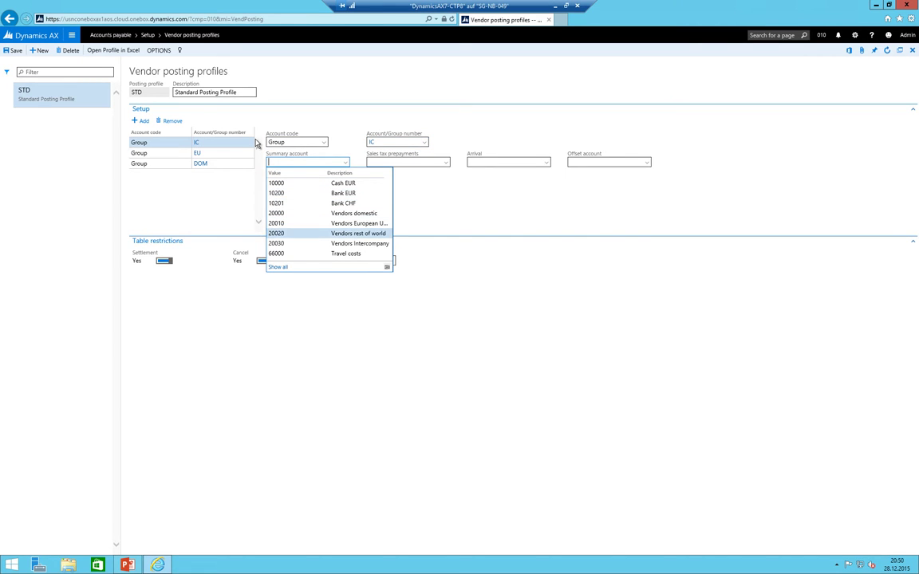
key(Down)
key(Return)
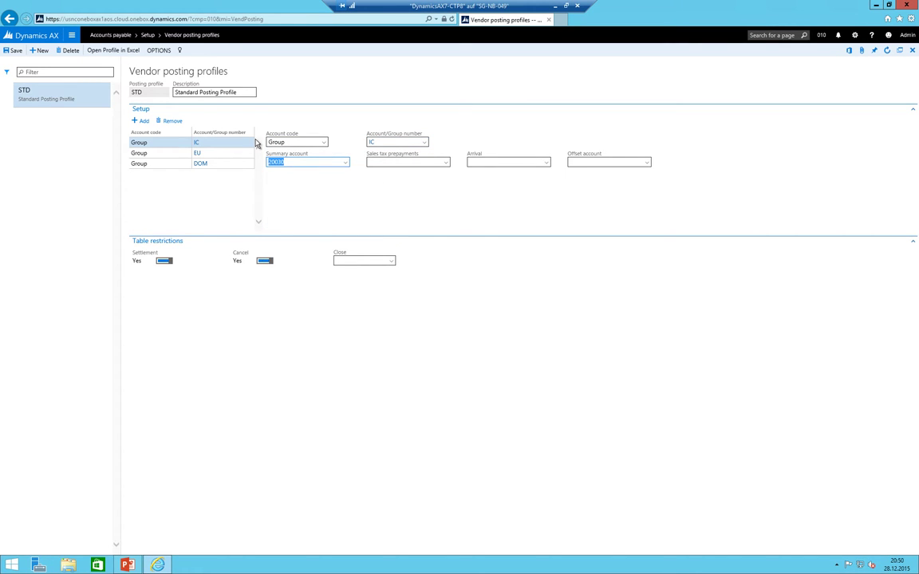
Step: Add a setup line to the STD profile with account code Group and vendor group ROW
key(alt+n)
key(alt+Down)
key(Down)
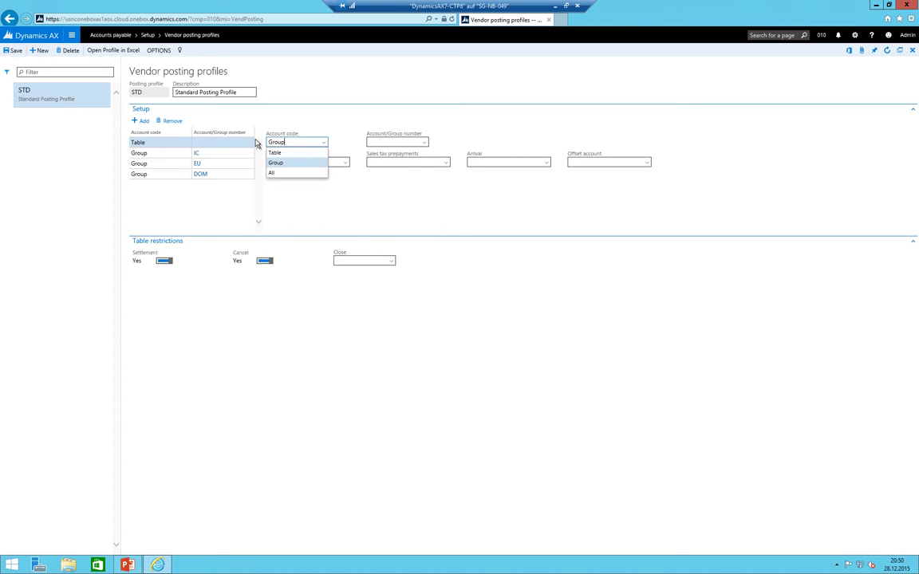
key(Tab)
key(alt+Down)
key(Down)
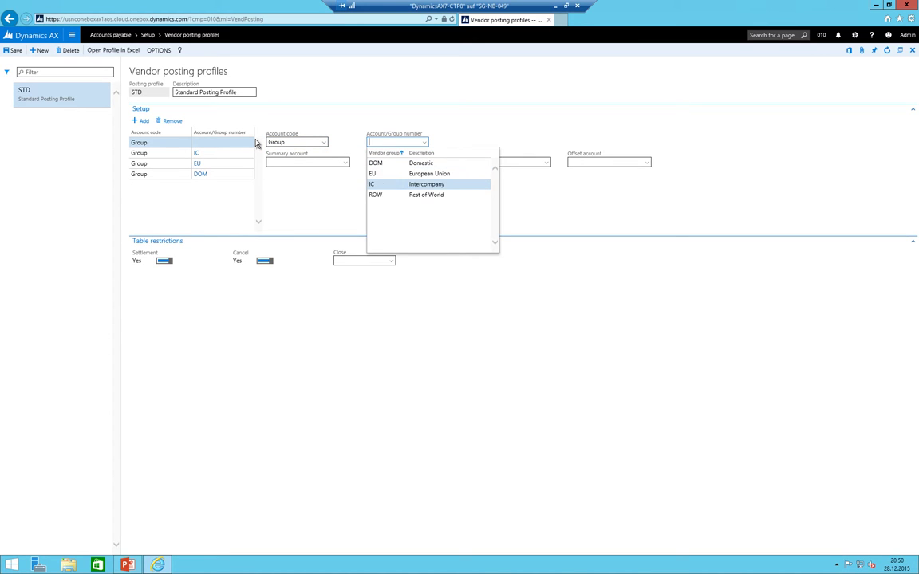
key(Down)
key(Tab)
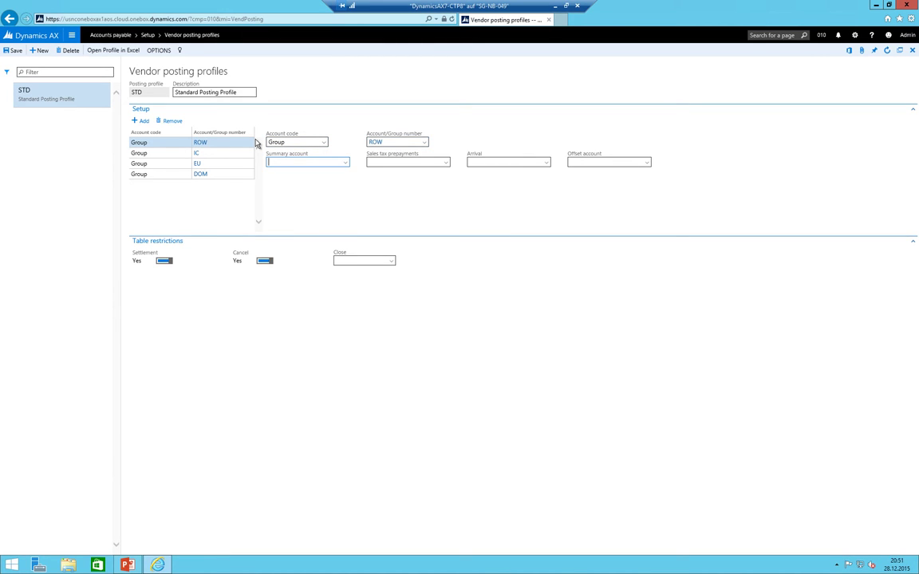
Step: Assign summary account 20020 to the ROW group line
key(alt+Down)
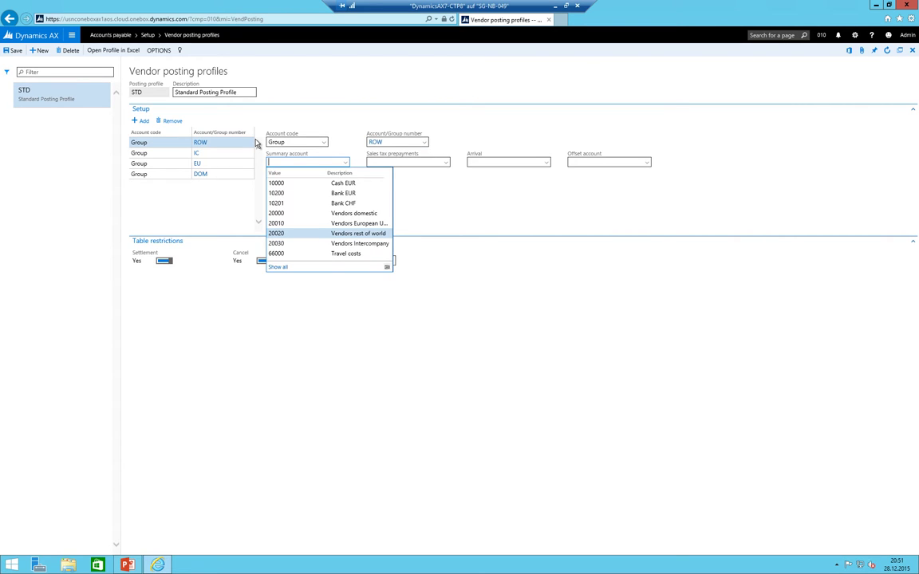
key(Return)
key(Tab)
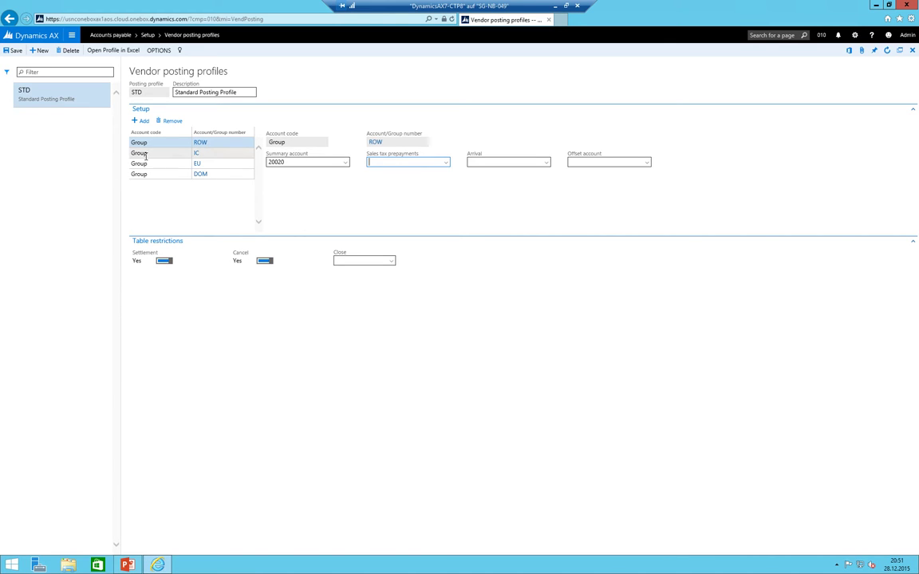
Step: Check the summary accounts assigned to the vendor group lines of the STD profile
click(163, 142)
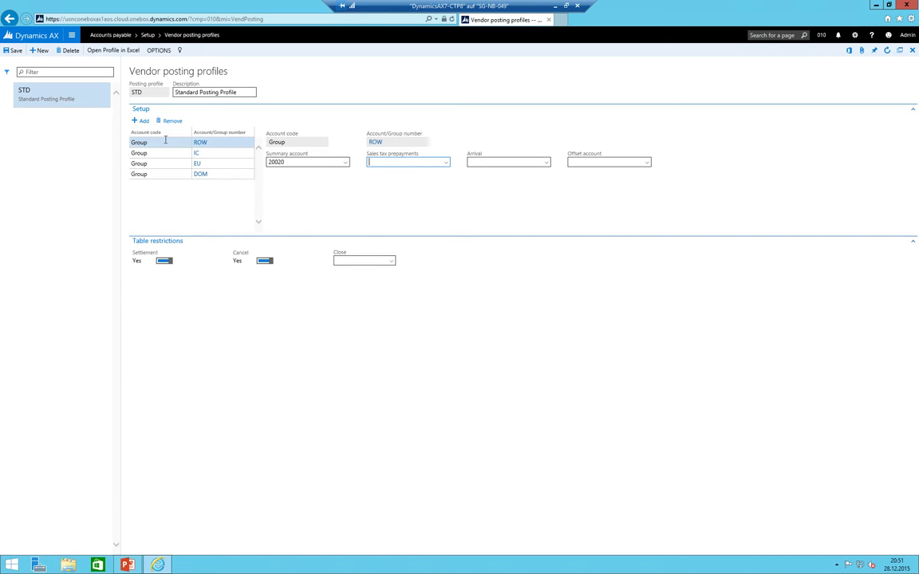
key(Down)
key(Down)
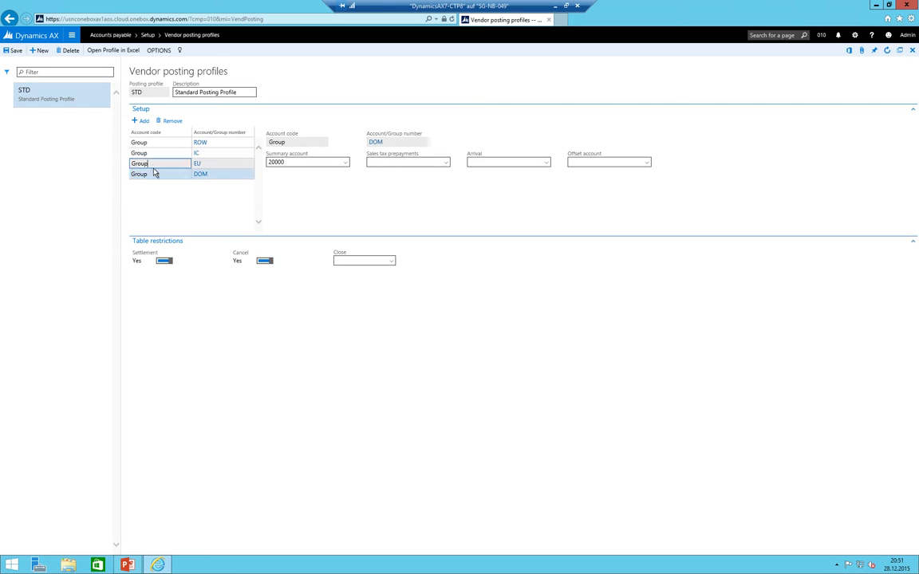
key(Up)
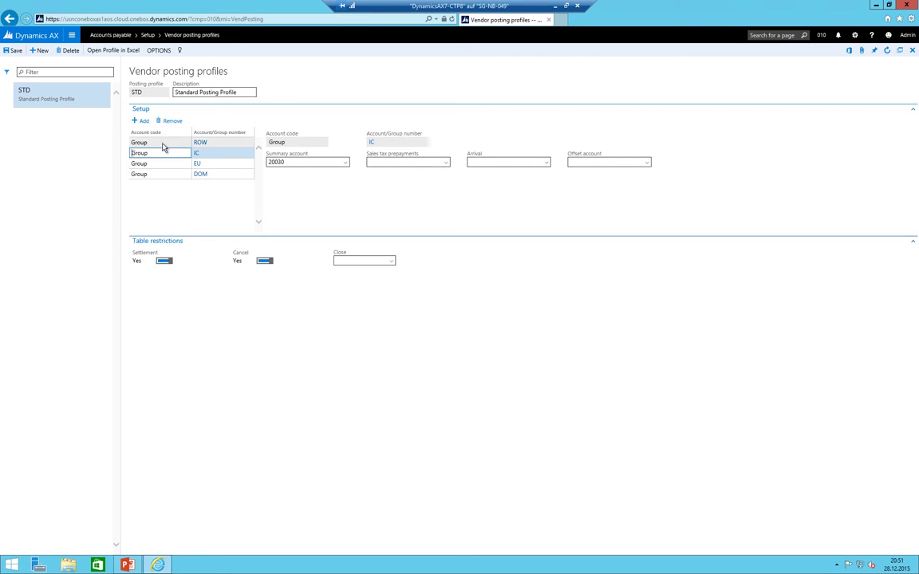
click(163, 142)
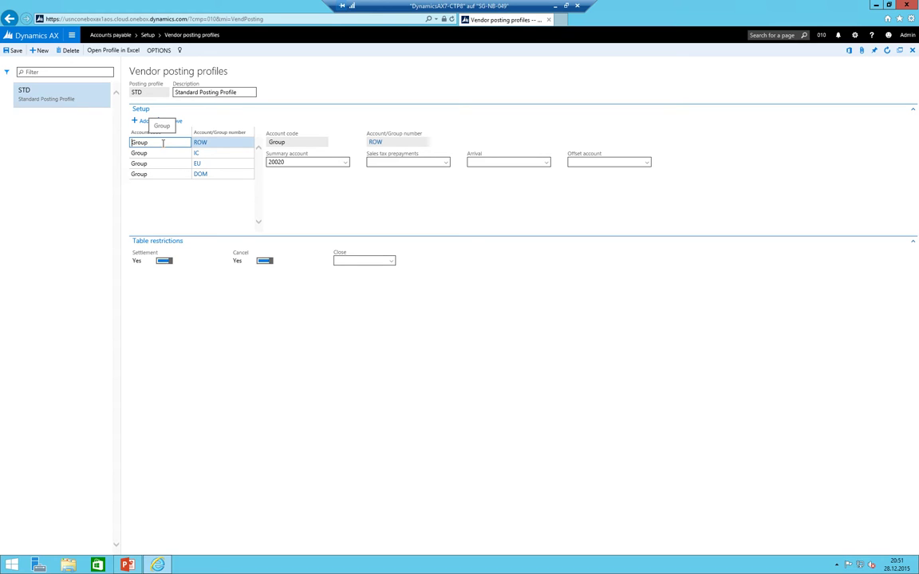
click(71, 36)
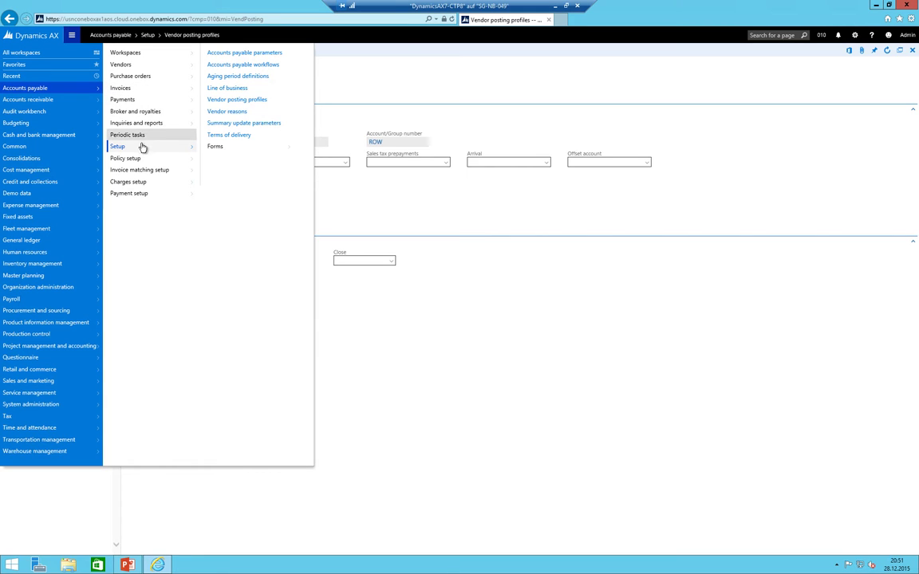
click(138, 89)
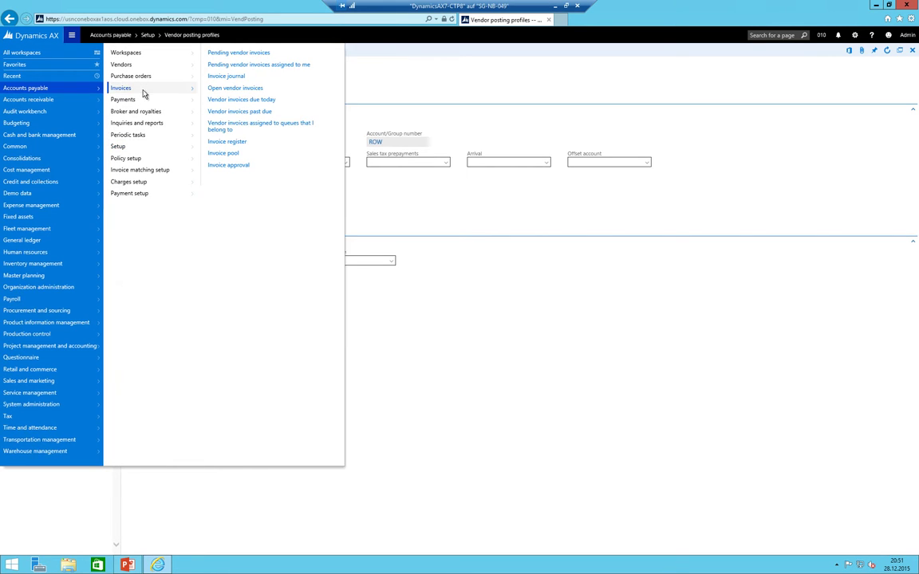
click(238, 78)
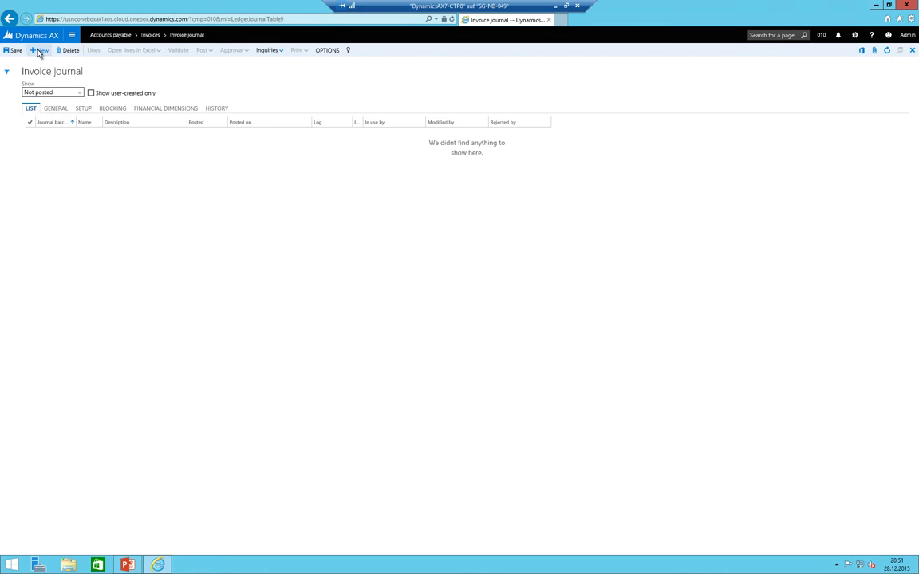
click(38, 50)
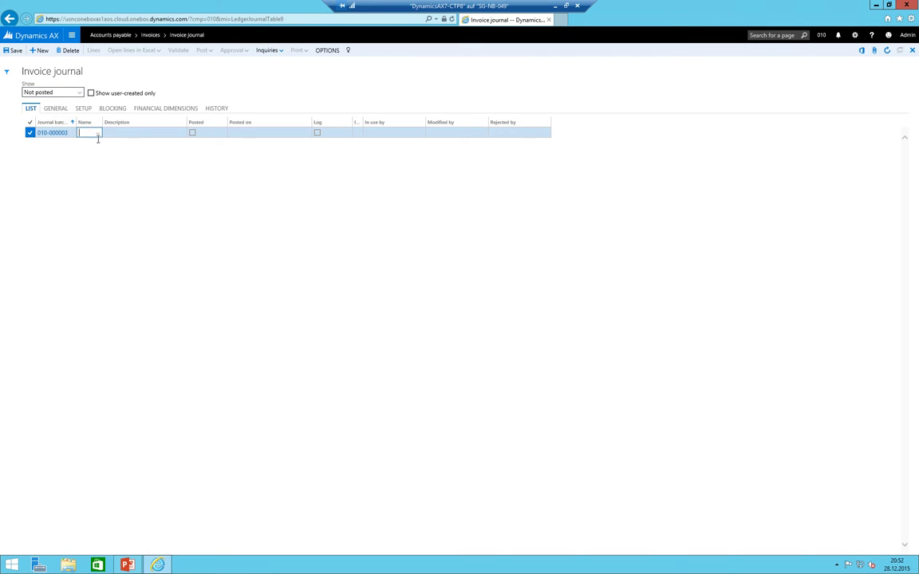
click(71, 51)
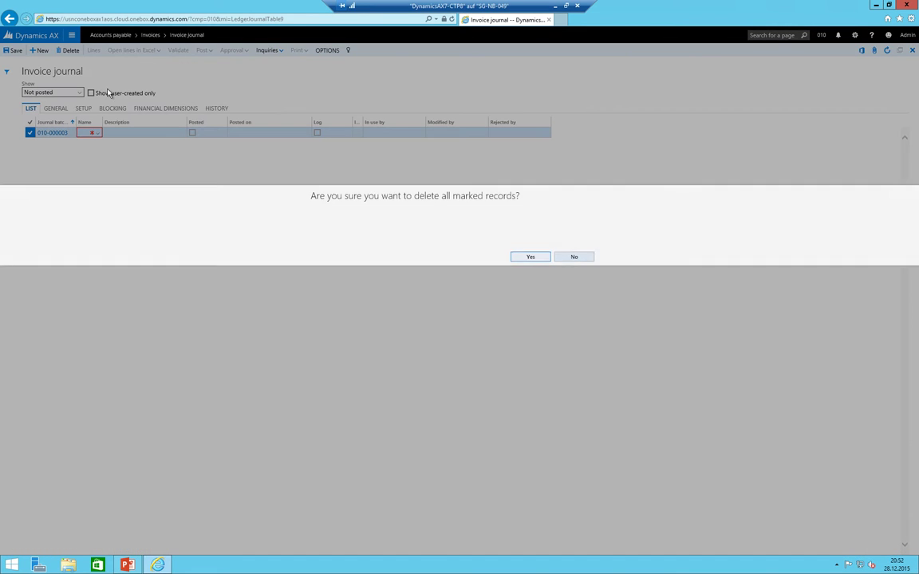
click(530, 257)
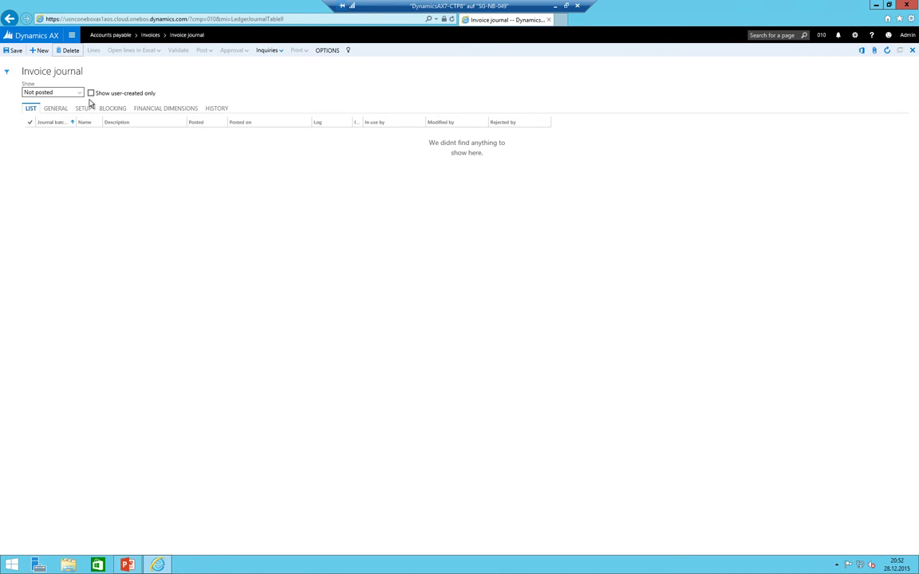
Step: Create a general ledger journal name PI with the description Purchase Invoice
click(71, 35)
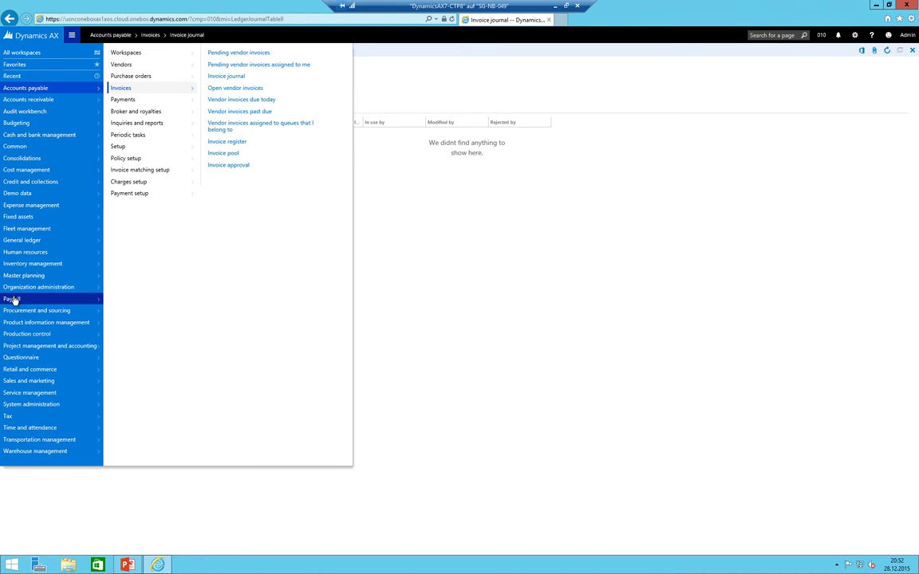
click(24, 240)
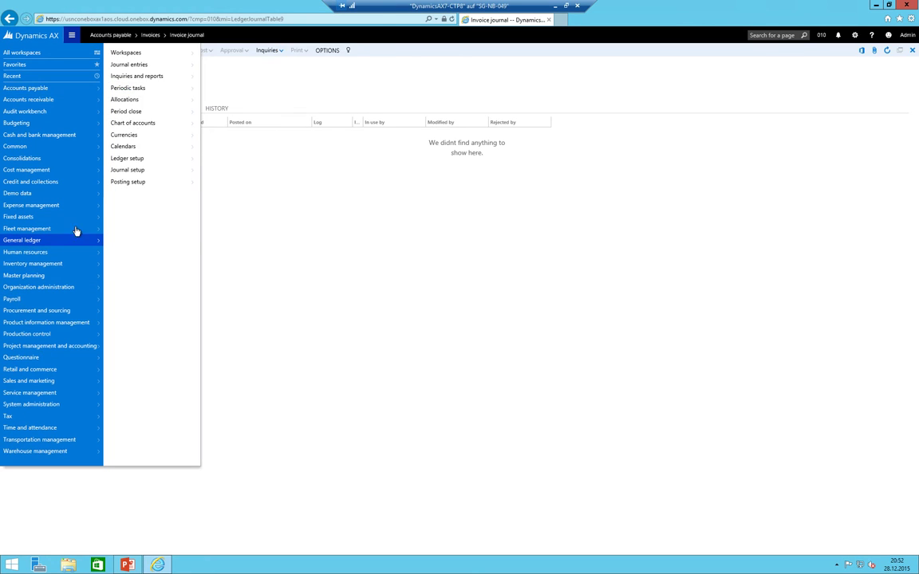
click(142, 162)
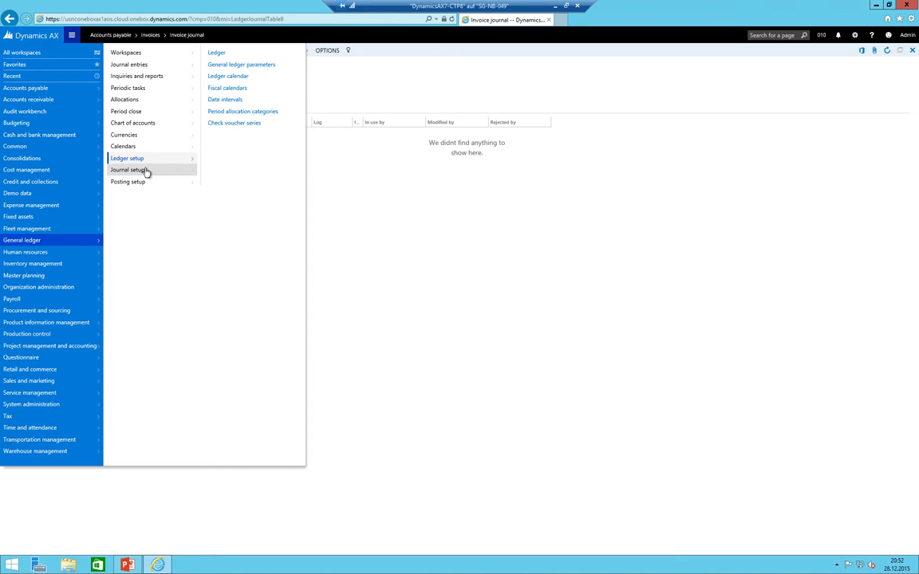
click(146, 169)
click(232, 59)
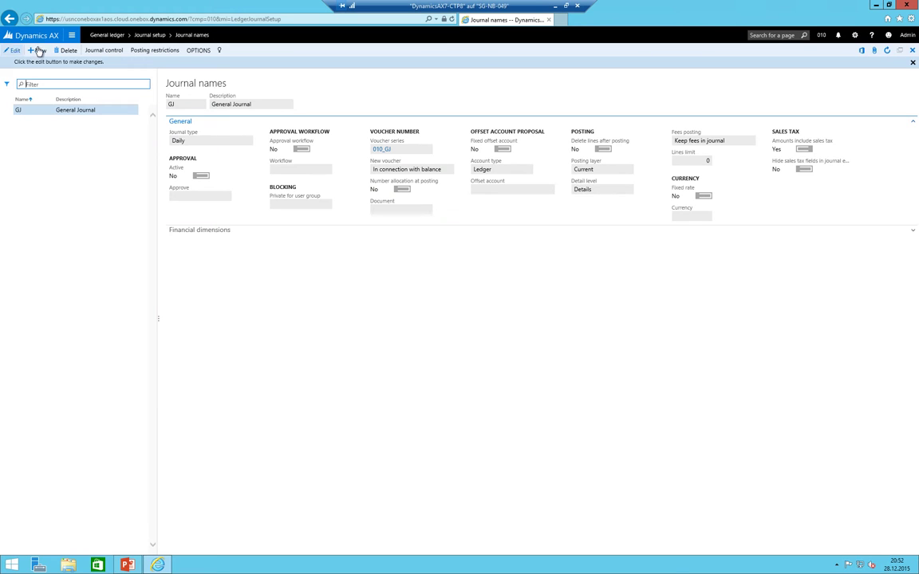
click(39, 50)
text(PI)
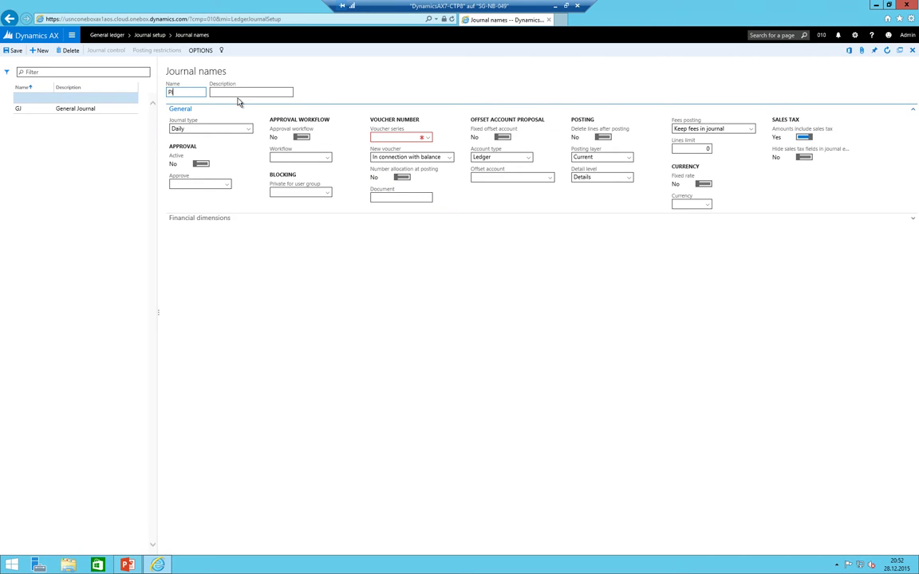
key(Tab)
text(P)
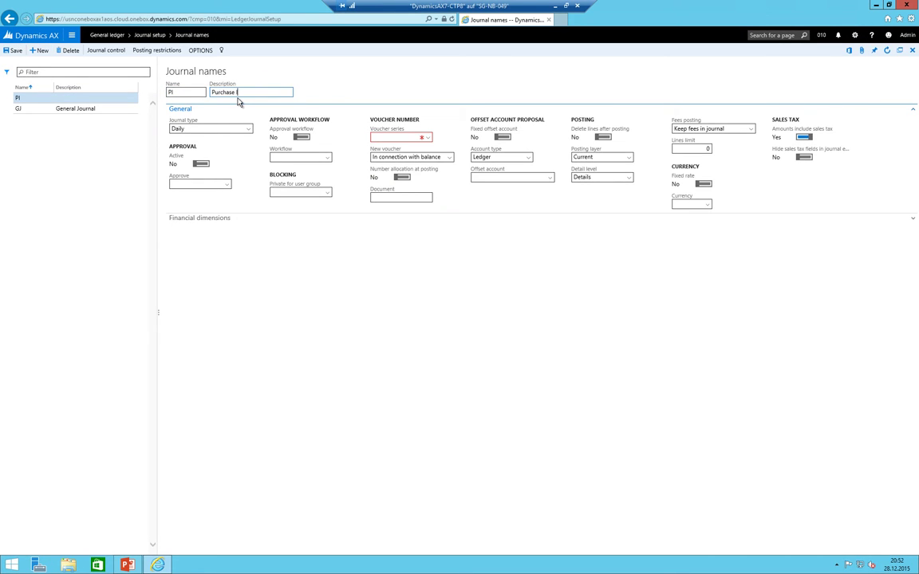
click(256, 114)
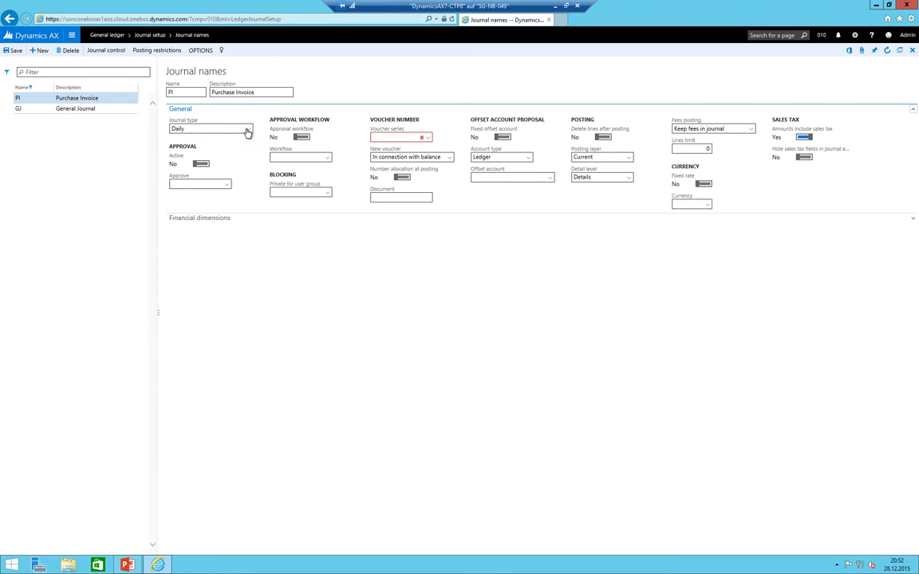
Step: Set the PI journal's type to Vendor invoice and its voucher series to Acco_15186, and save it
click(247, 130)
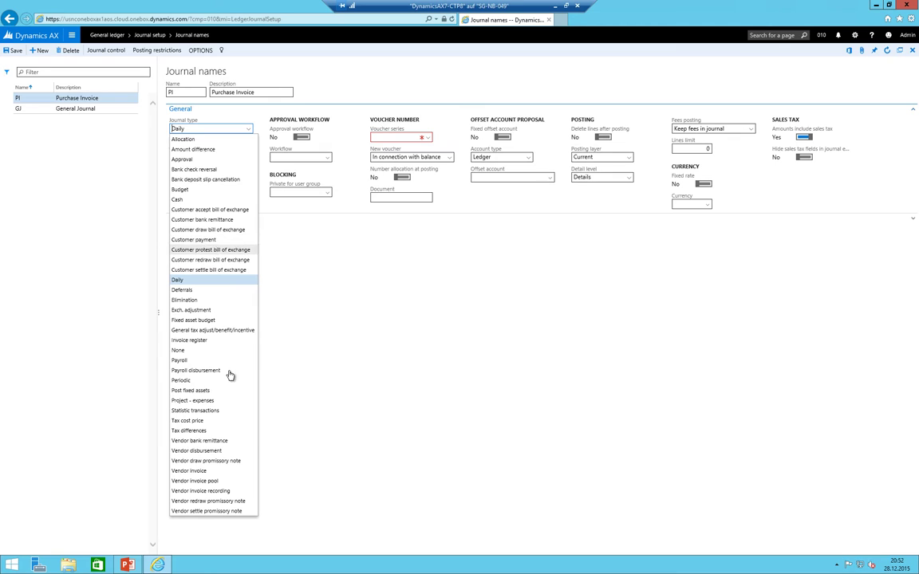
click(204, 472)
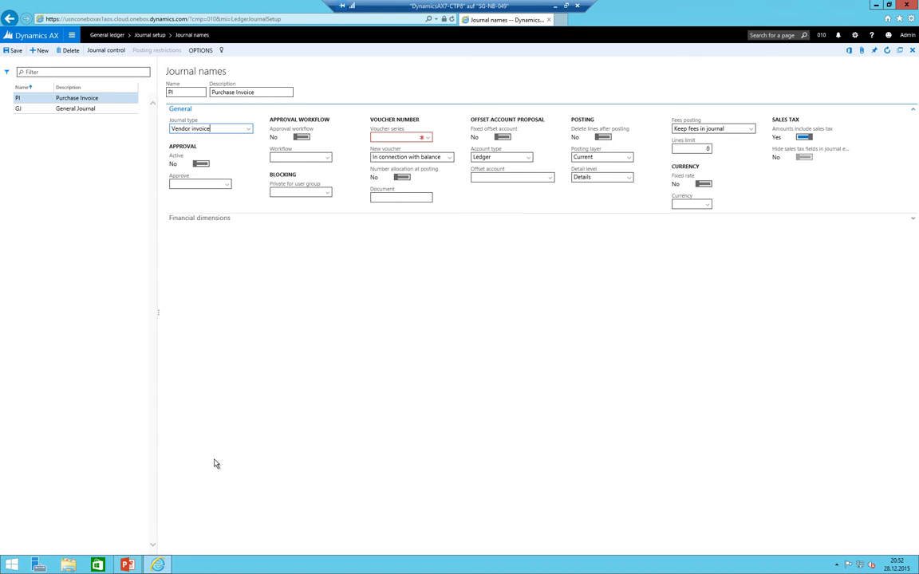
click(427, 138)
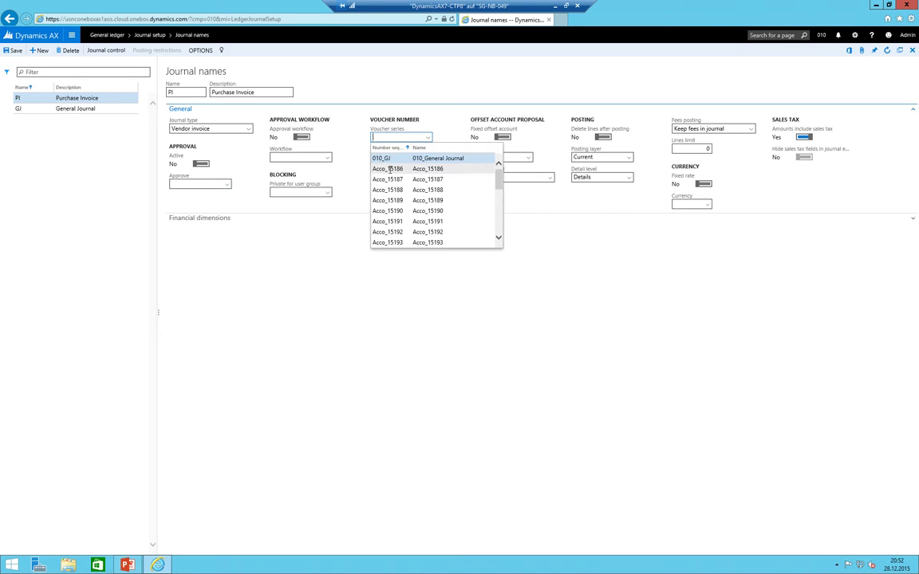
click(388, 169)
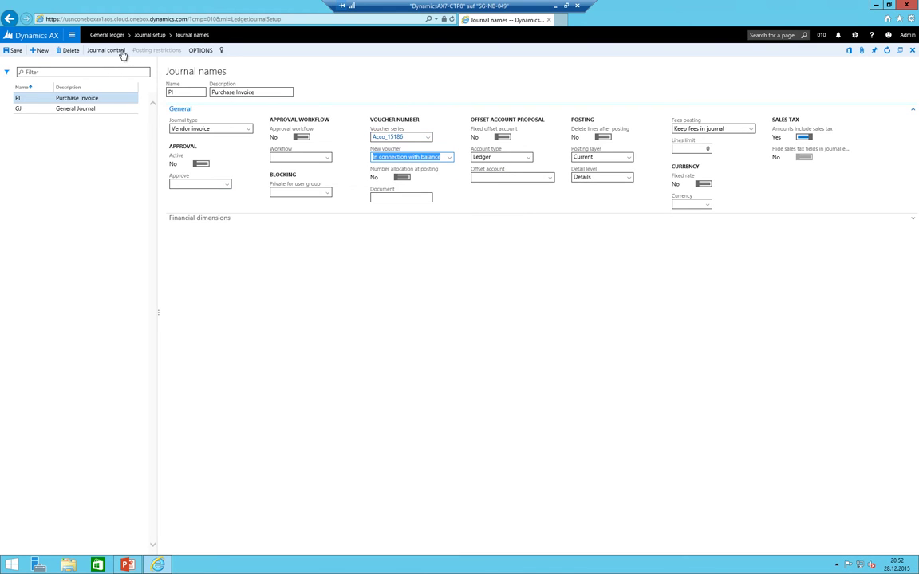
click(12, 50)
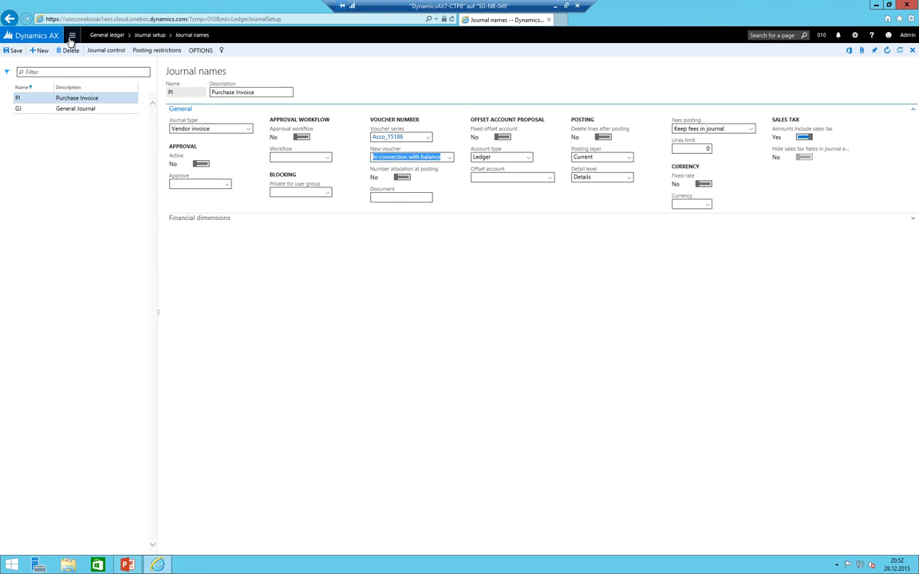
Step: Create a number sequence in Organization administration with the code 010-PI and the name 010-Purchase Invoice
click(71, 35)
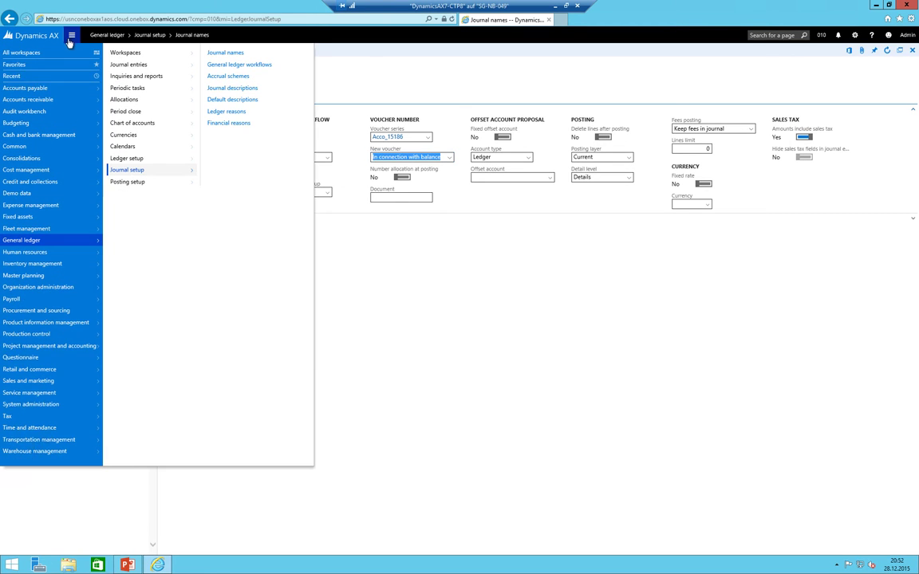
click(30, 287)
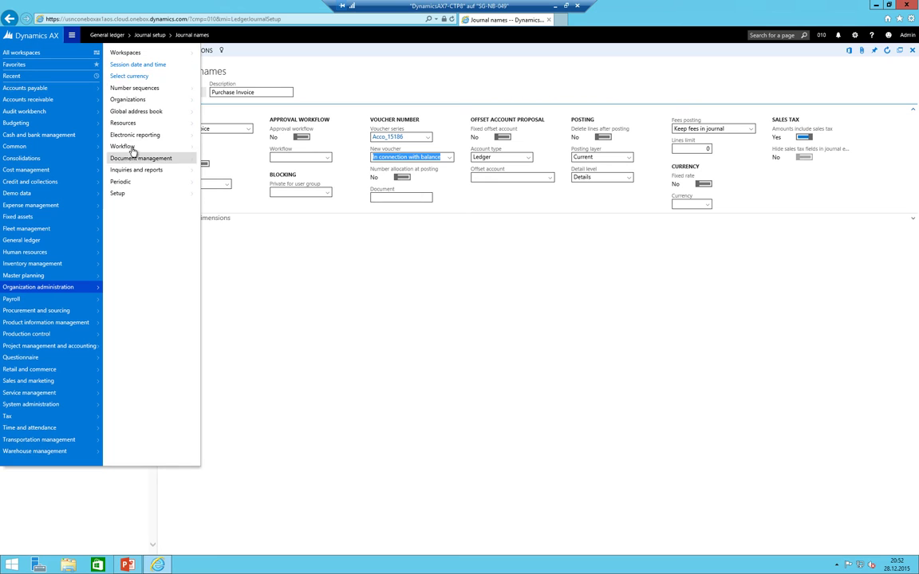
click(133, 87)
click(231, 53)
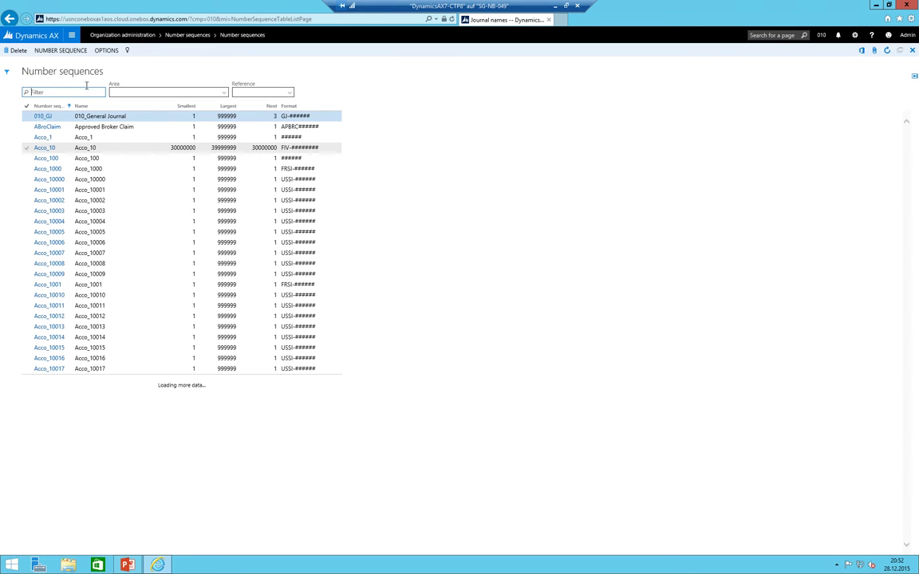
click(61, 50)
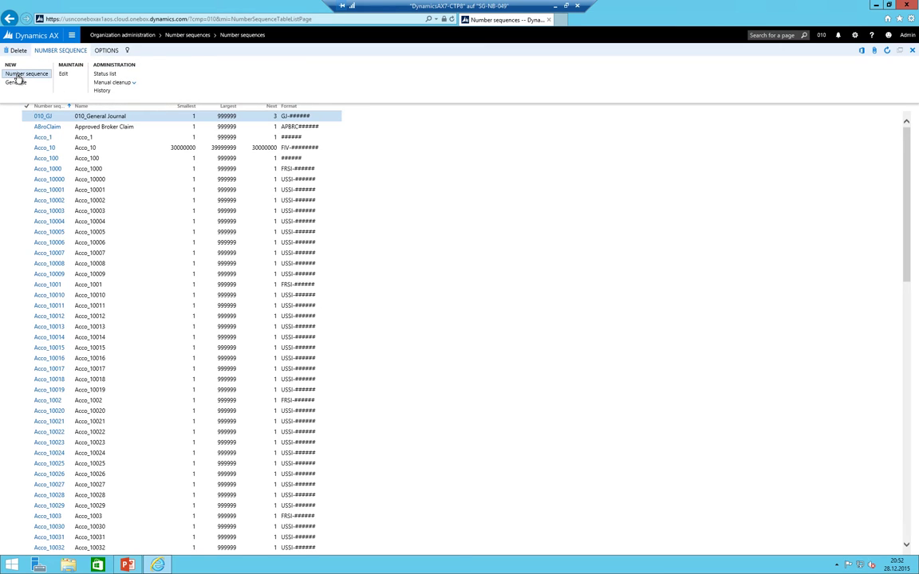
click(244, 116)
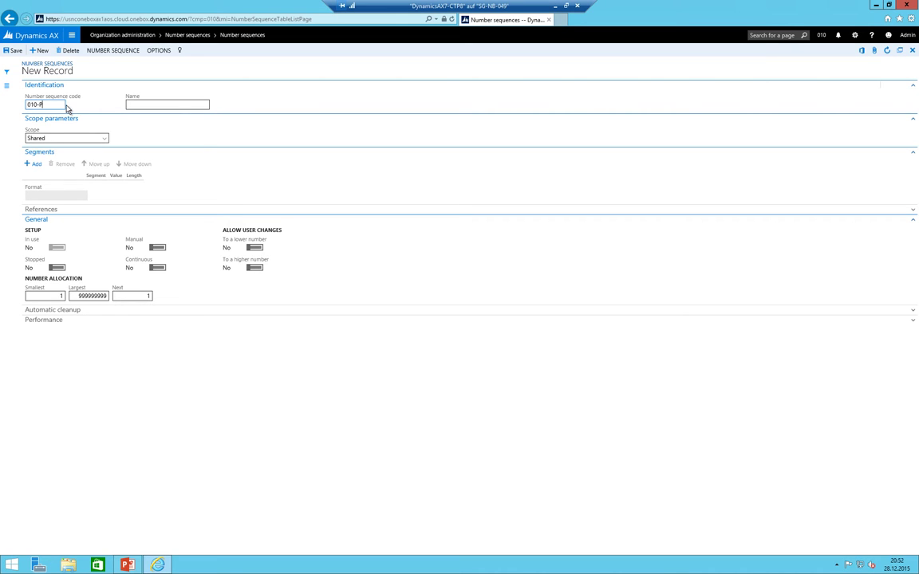
key(Tab)
text(P)
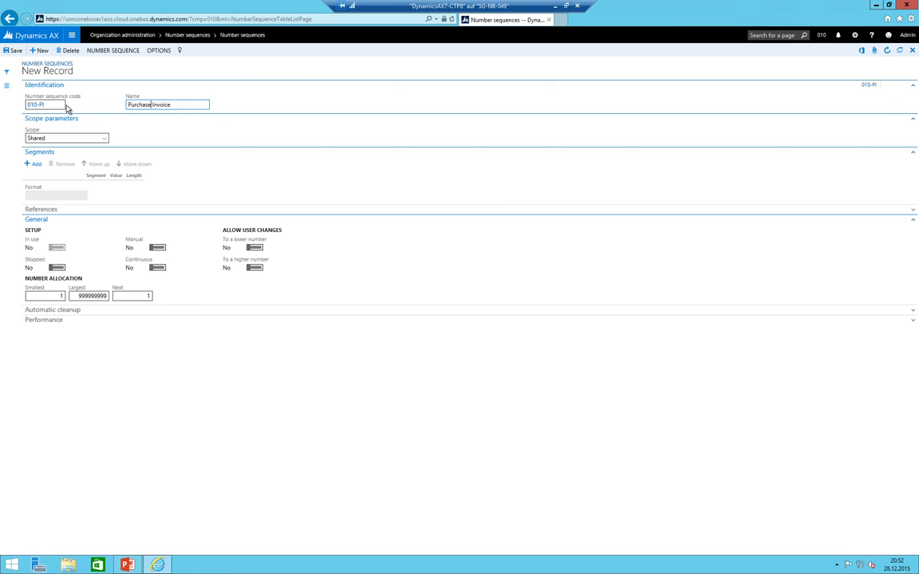
text(010-)
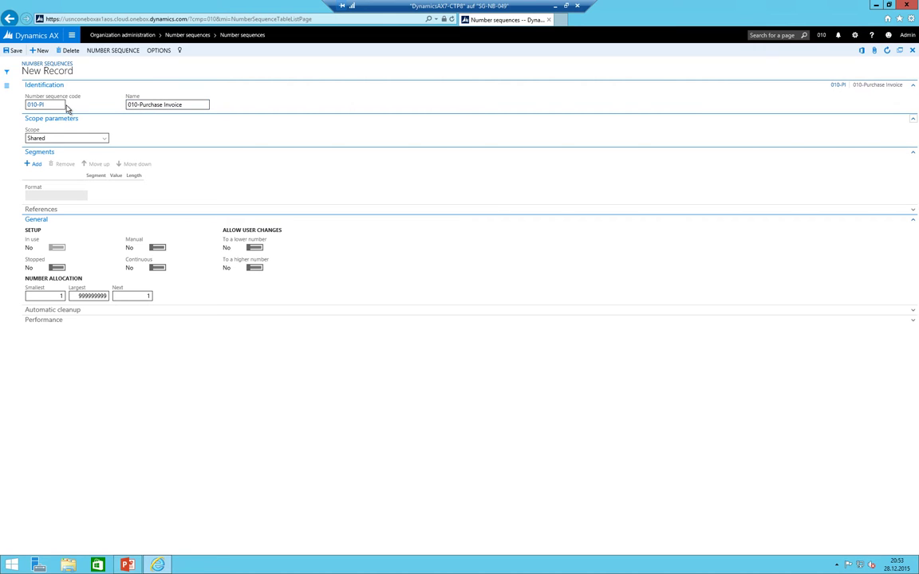
Step: Set the scope of the new number sequence to Company and select company 010
click(92, 137)
click(54, 156)
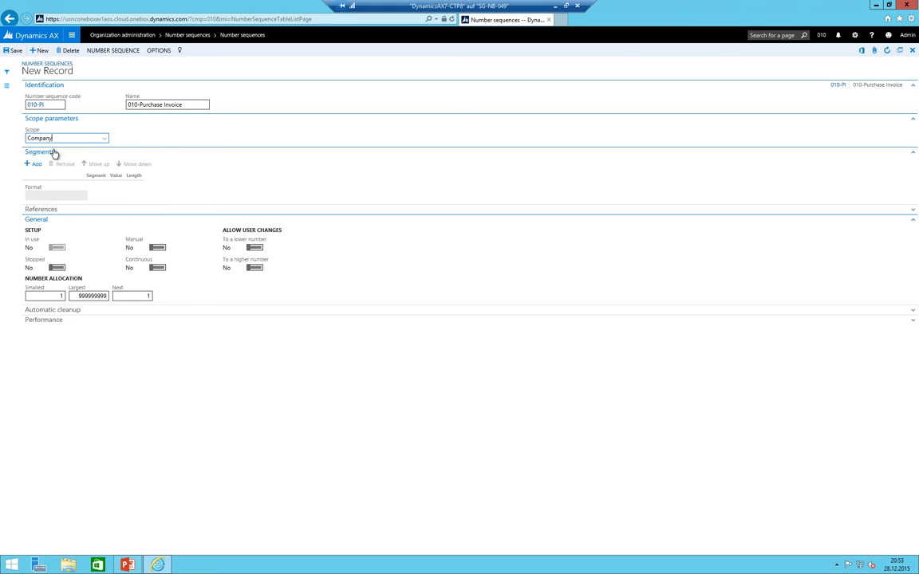
click(149, 139)
text(010)
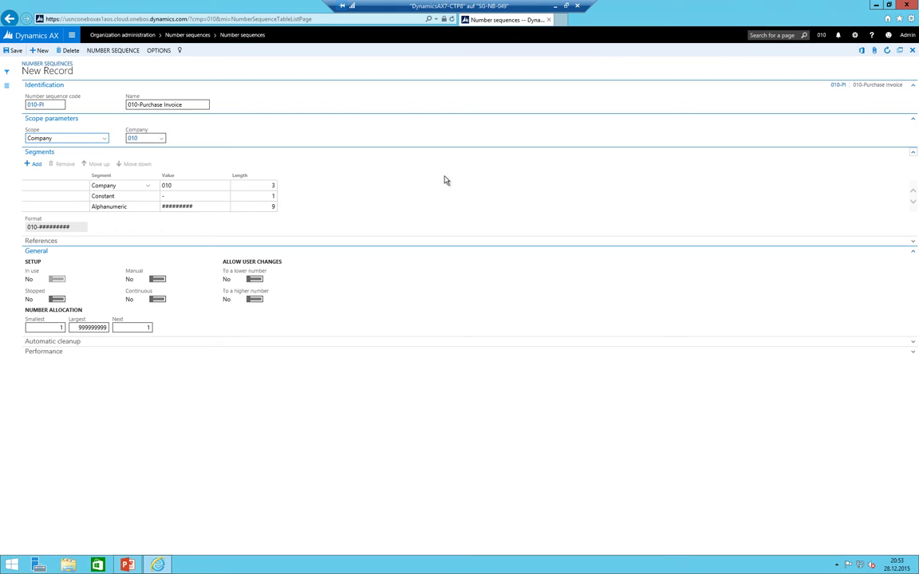
Step: Set up the format PI-###### by removing the company segment and entering PI- as the constant and ###### as the alphanumeric value
click(106, 185)
click(64, 163)
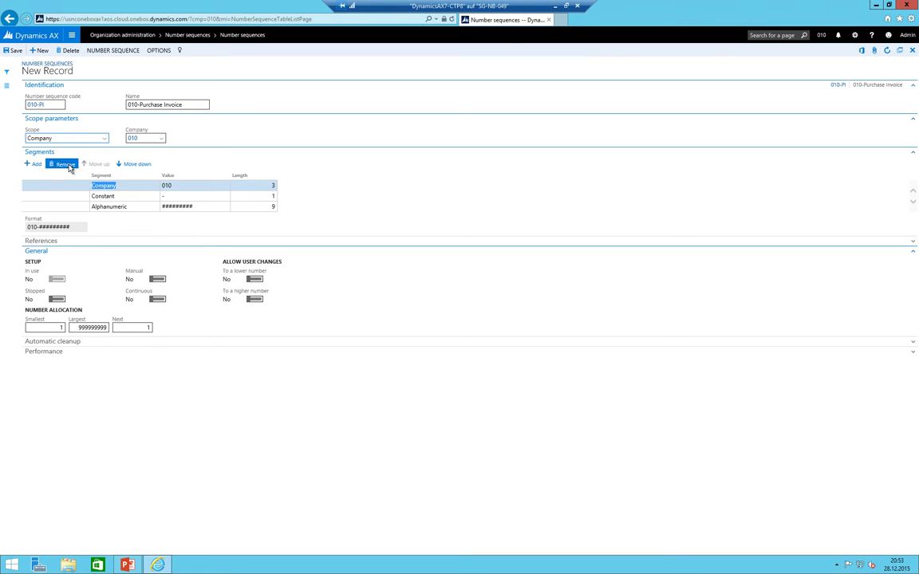
click(173, 185)
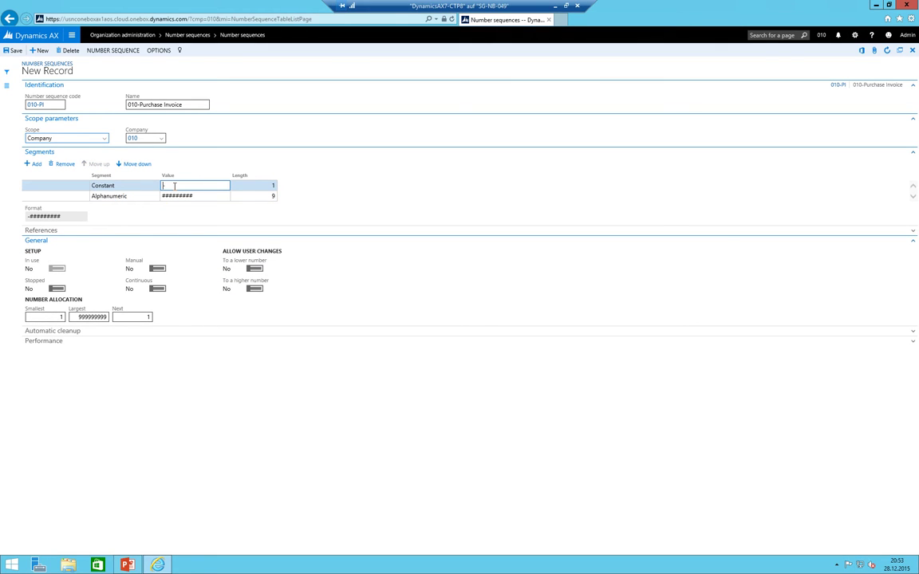
text(PI-)
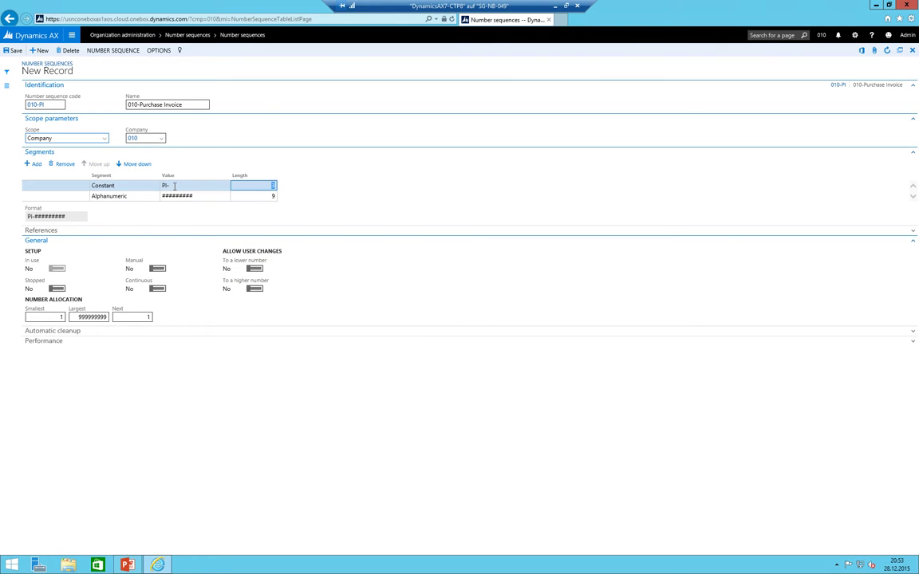
key(Tab)
key(Tab)
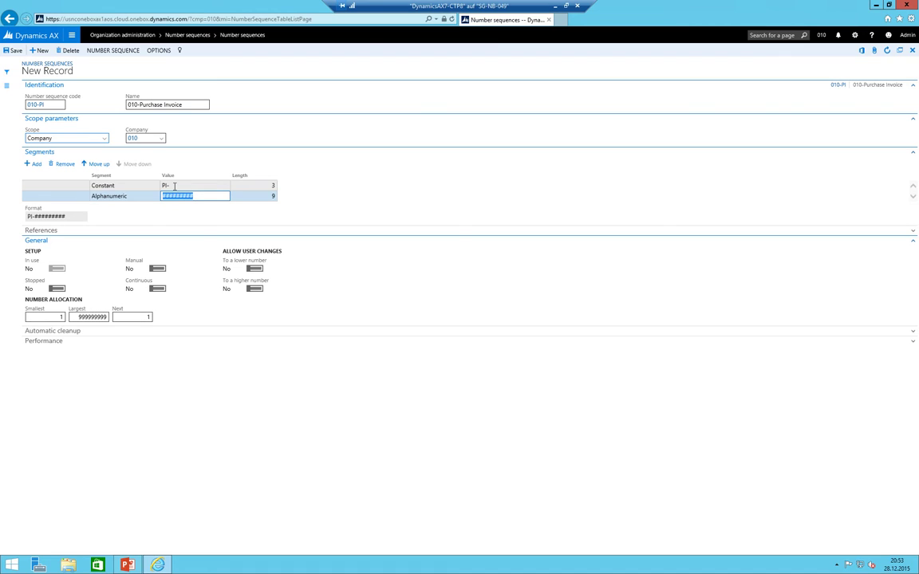
text(######)
key(Tab)
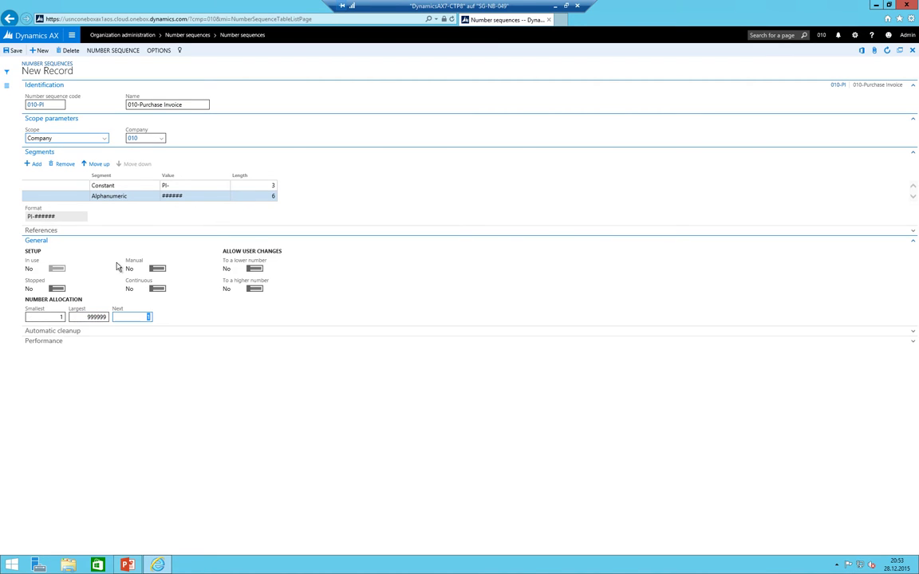
Step: Make the 010-PI number sequence continuous and save it
click(161, 289)
key(ctrl+s)
drag(47, 71, 24, 73)
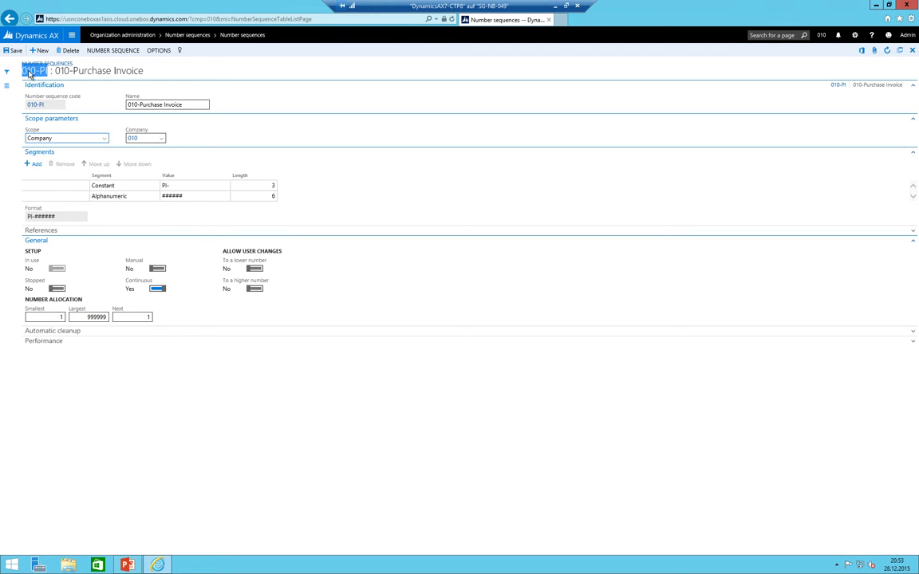
Step: Open the journal names in the General ledger journal setup
click(72, 35)
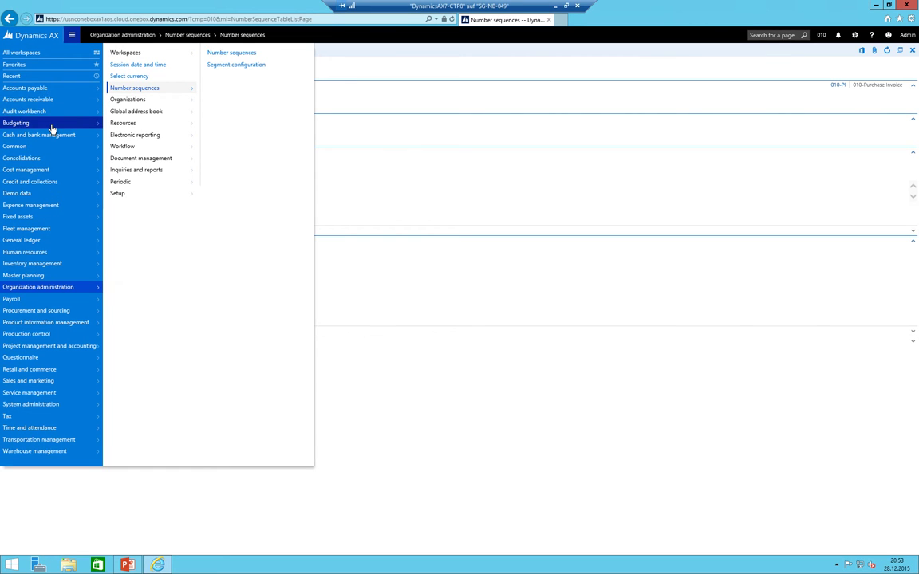
click(44, 89)
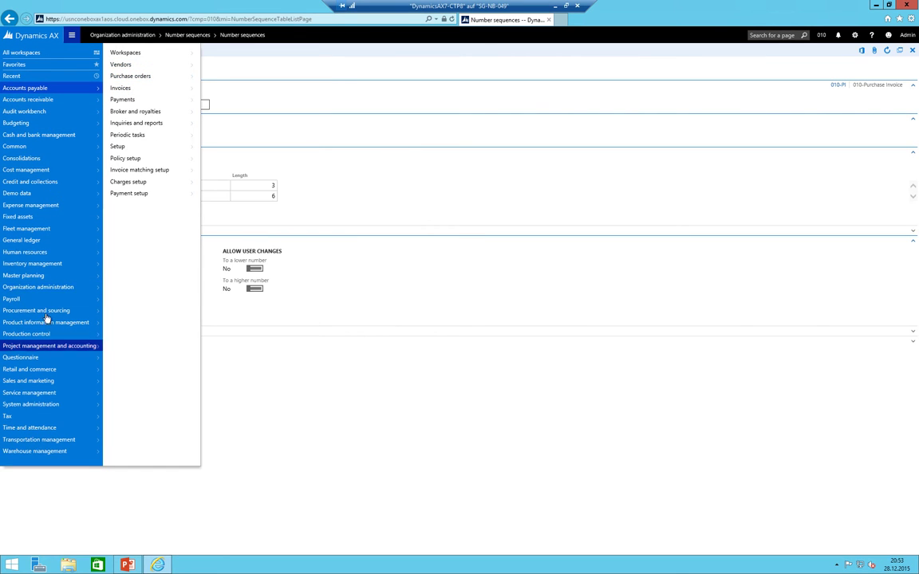
click(12, 241)
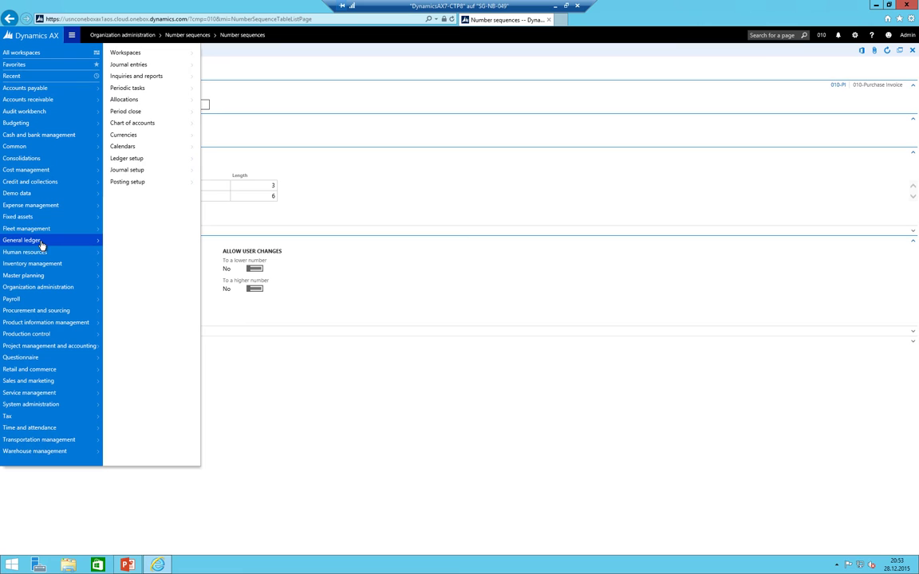
click(138, 172)
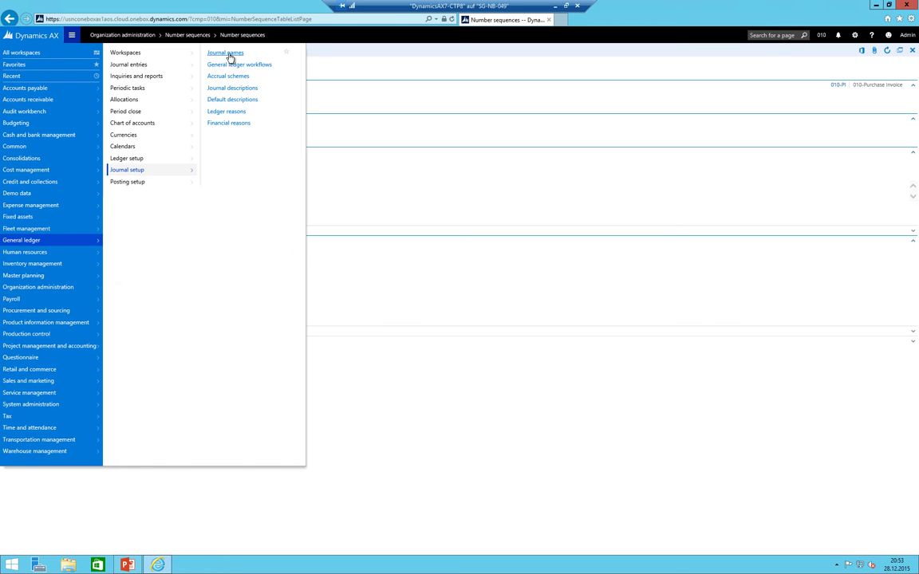
click(231, 55)
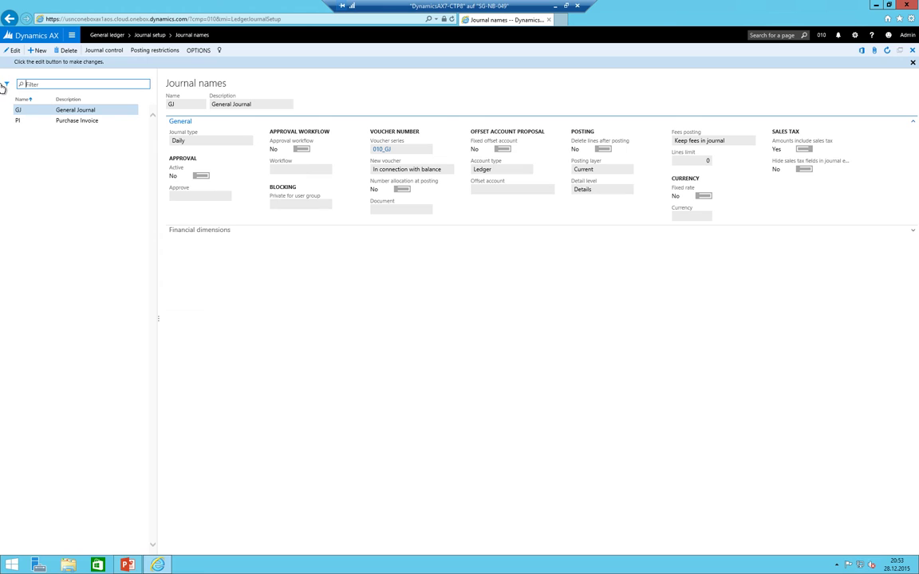
Step: Set the voucher series of the PI Purchase Invoice journal name to 010-PI
click(62, 120)
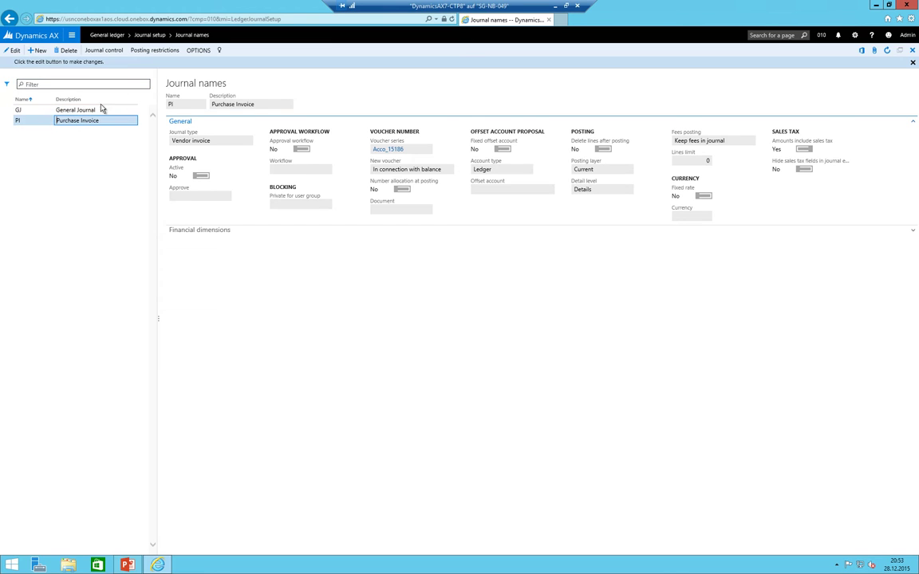
key(F2)
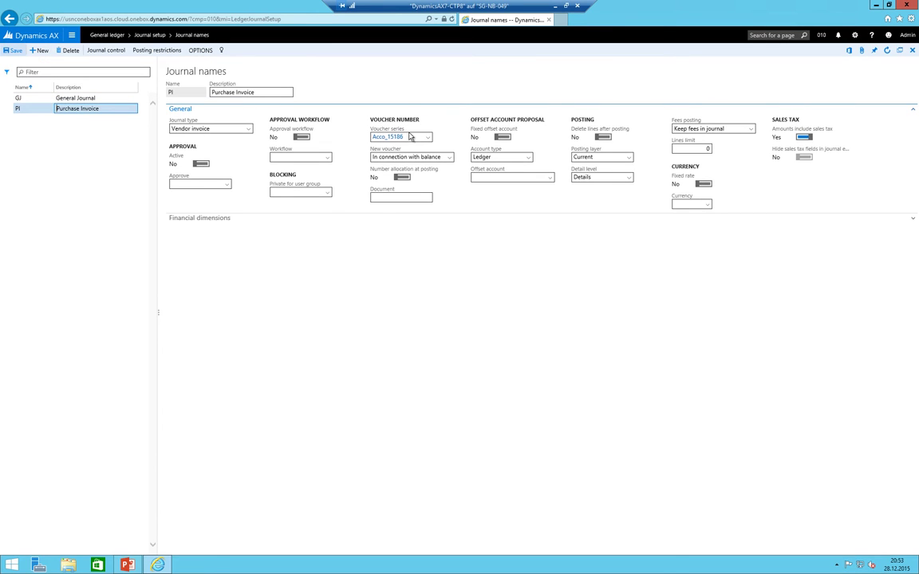
click(409, 137)
text(010-PI)
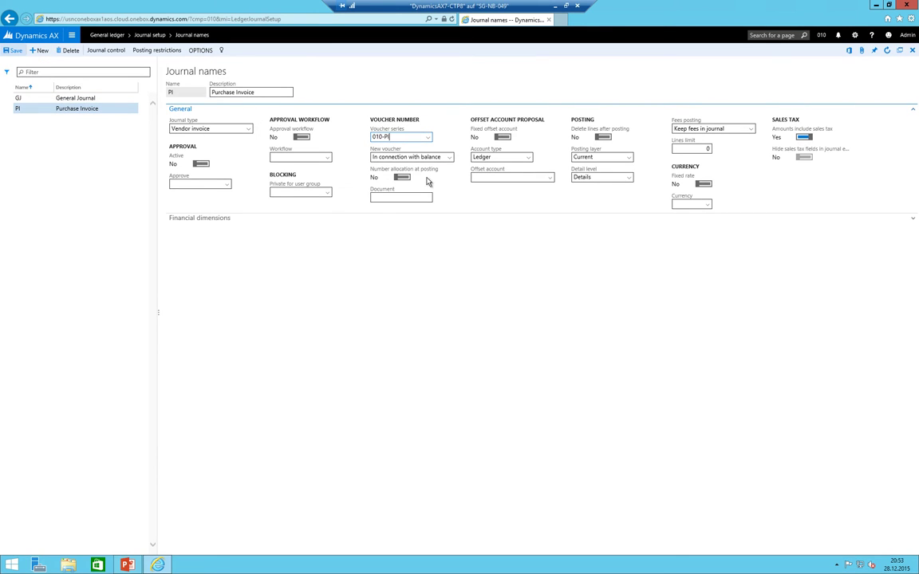
key(Tab)
key(Tab)
key(Tab)
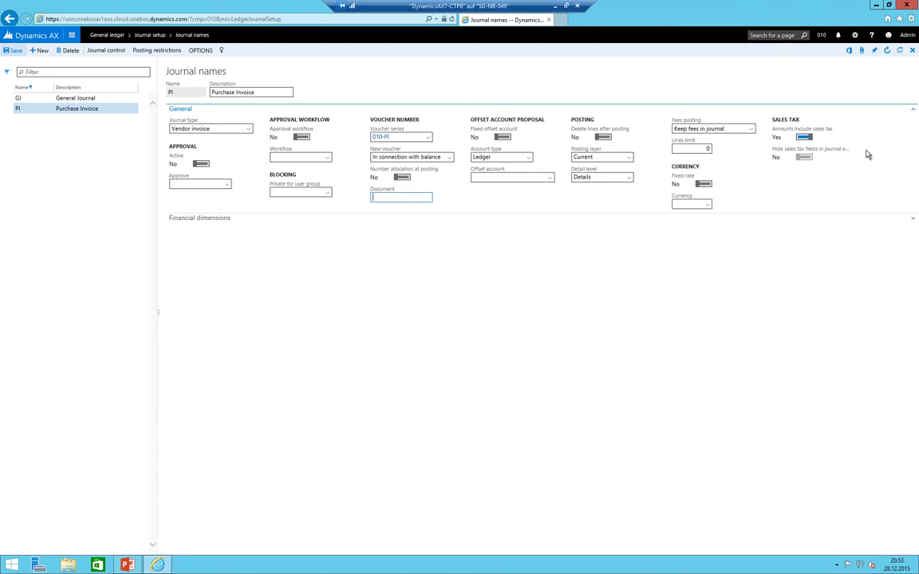
Step: Try to create an invoice journal in Accounts payable and look up a journal name for it
click(72, 35)
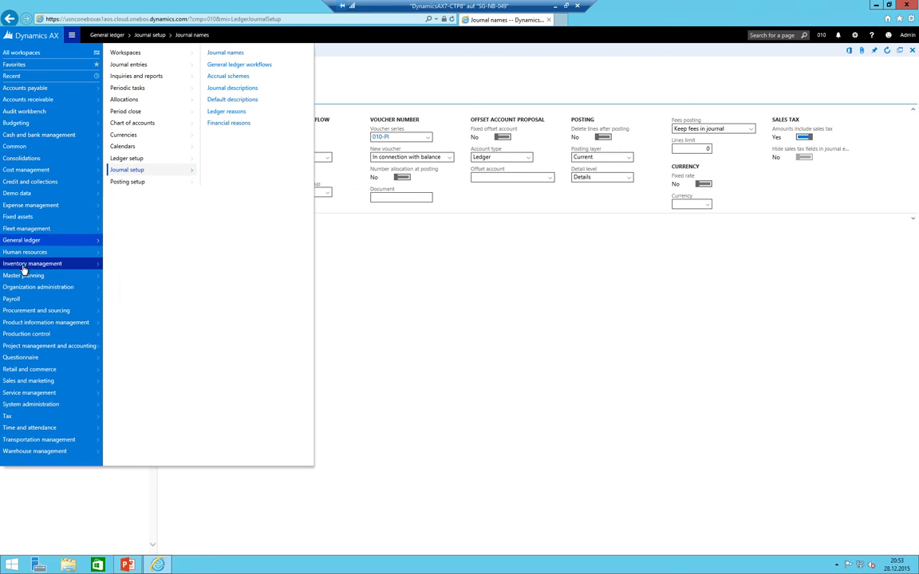
click(28, 88)
click(137, 67)
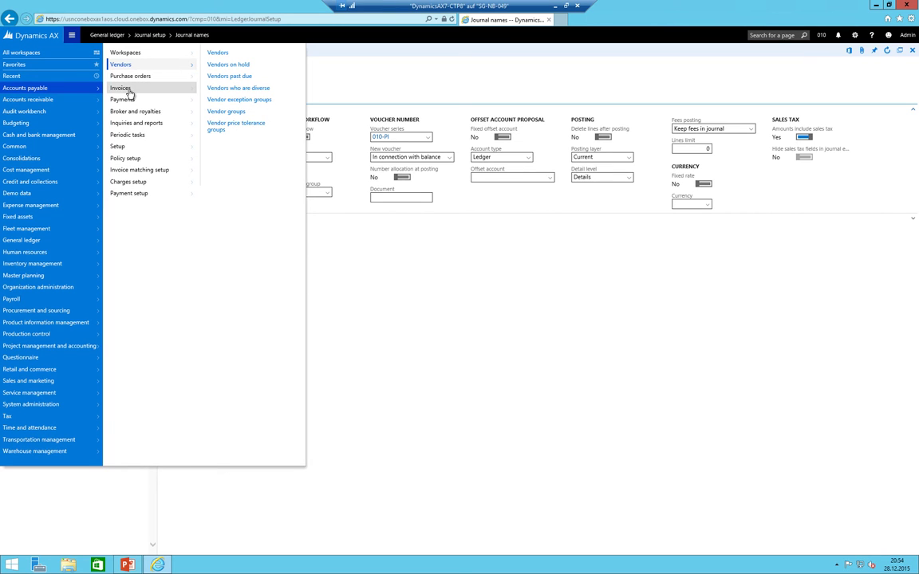
click(120, 88)
click(217, 76)
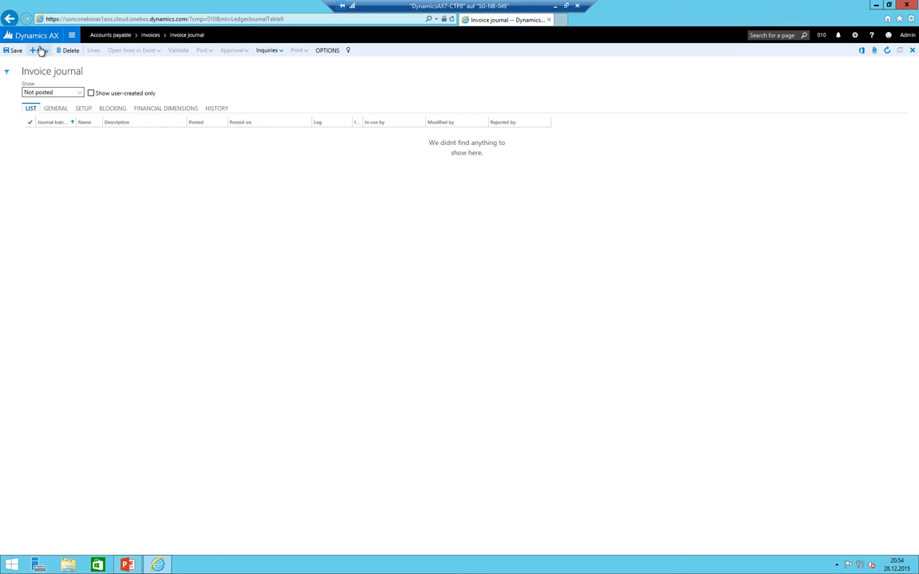
click(41, 50)
key(alt+Down)
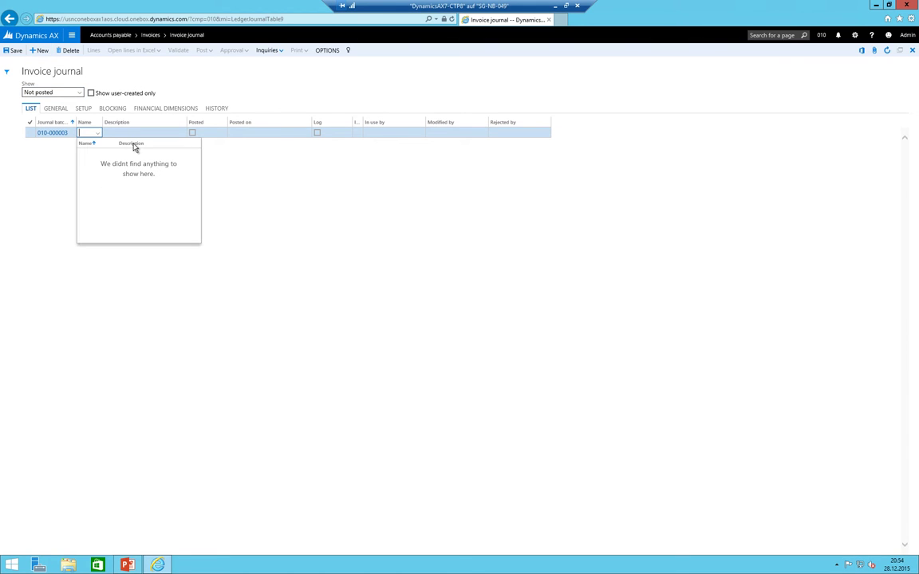
click(91, 133)
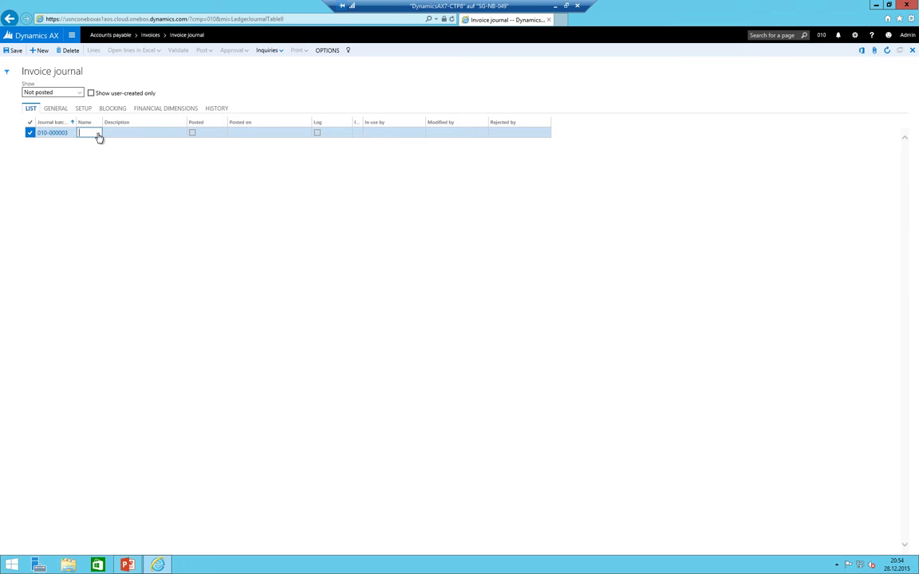
click(98, 136)
click(92, 133)
Step: Change the journal type of the PI Purchase Invoice journal name in General ledger to Vendor invoice recording
click(72, 35)
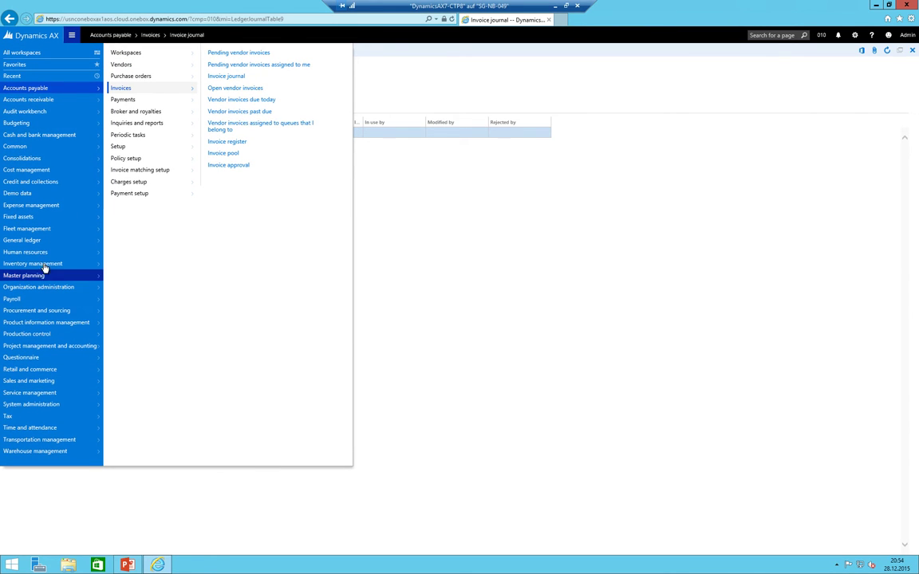
click(62, 235)
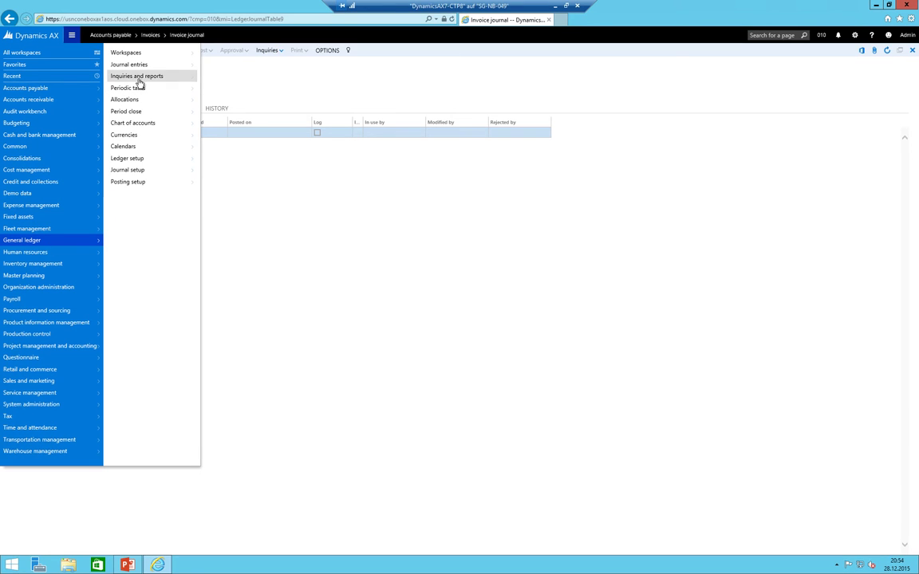
click(137, 169)
click(227, 52)
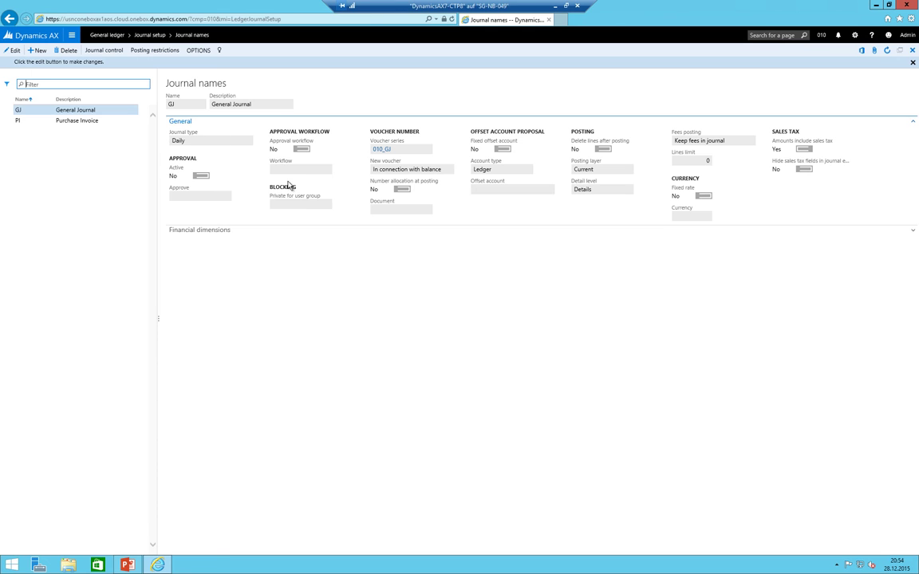
click(75, 120)
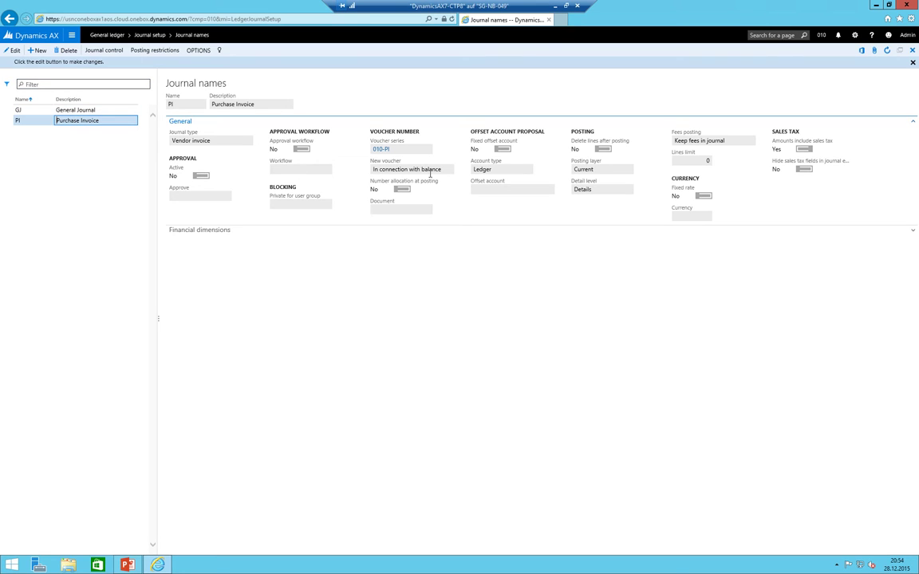
click(207, 139)
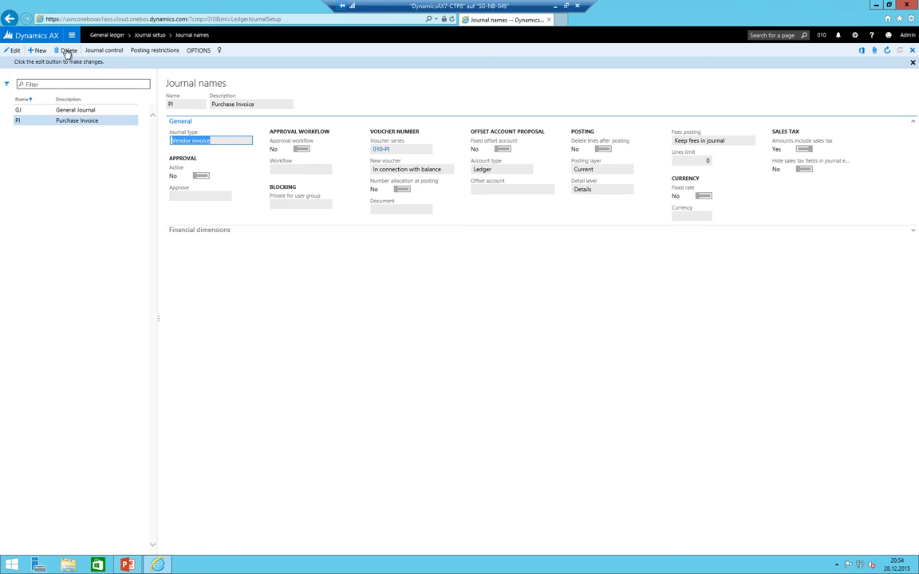
click(14, 50)
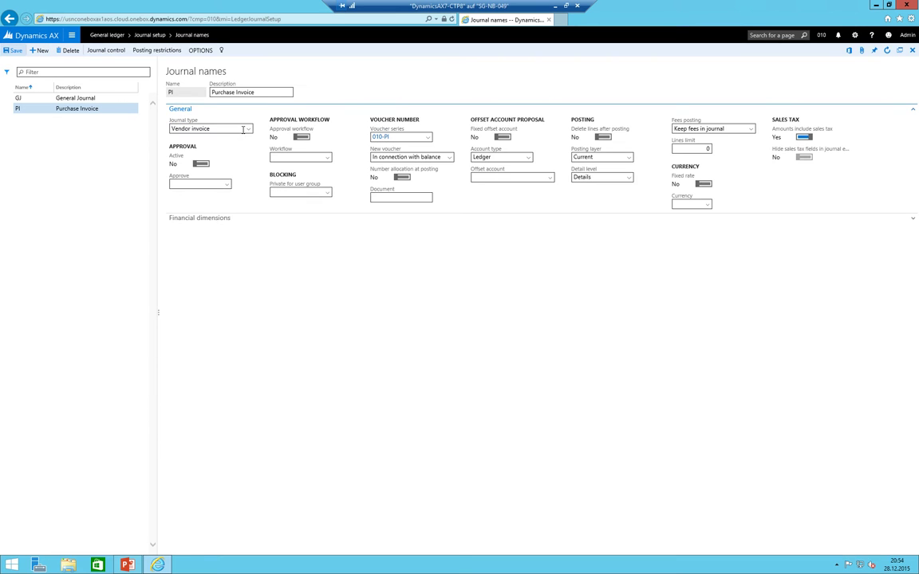
click(247, 129)
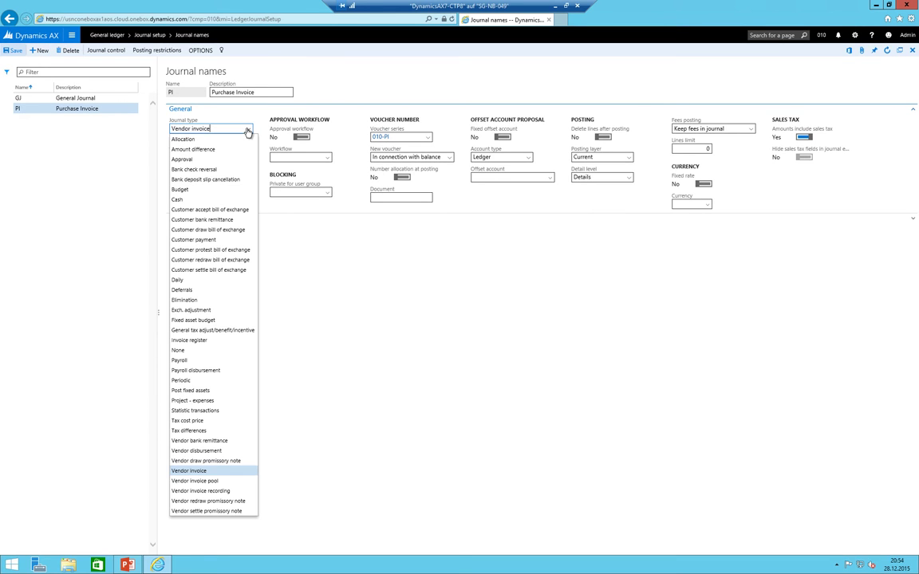
click(200, 490)
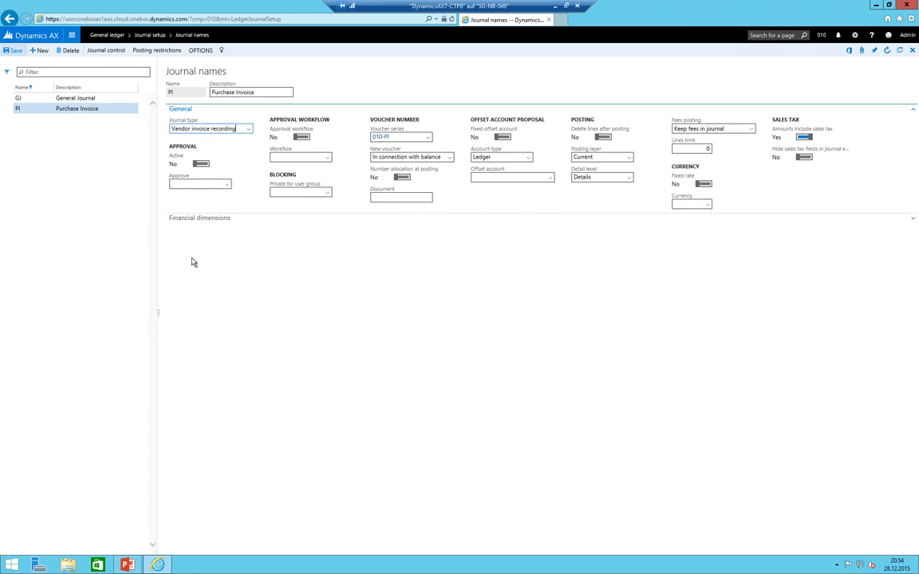
Step: Open the invoice journal in Accounts payable
click(72, 36)
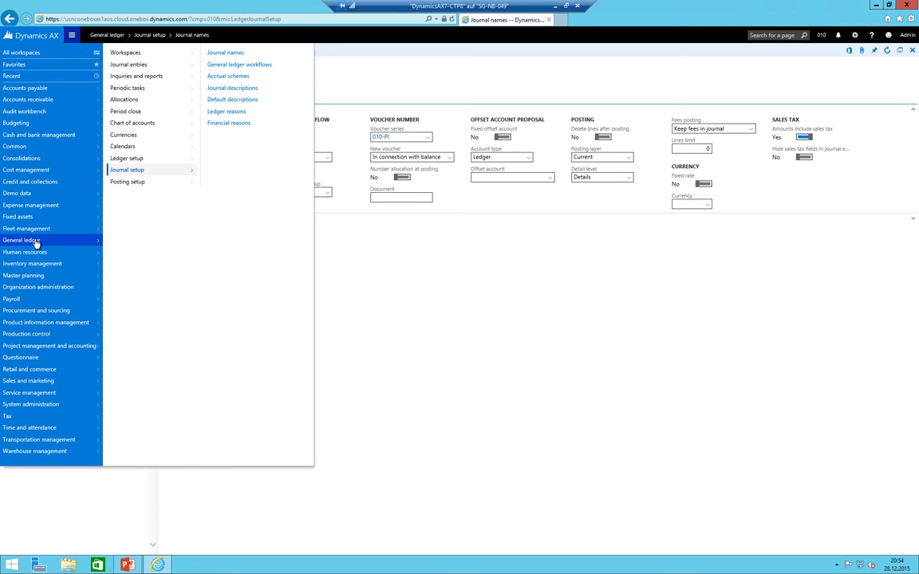
click(36, 88)
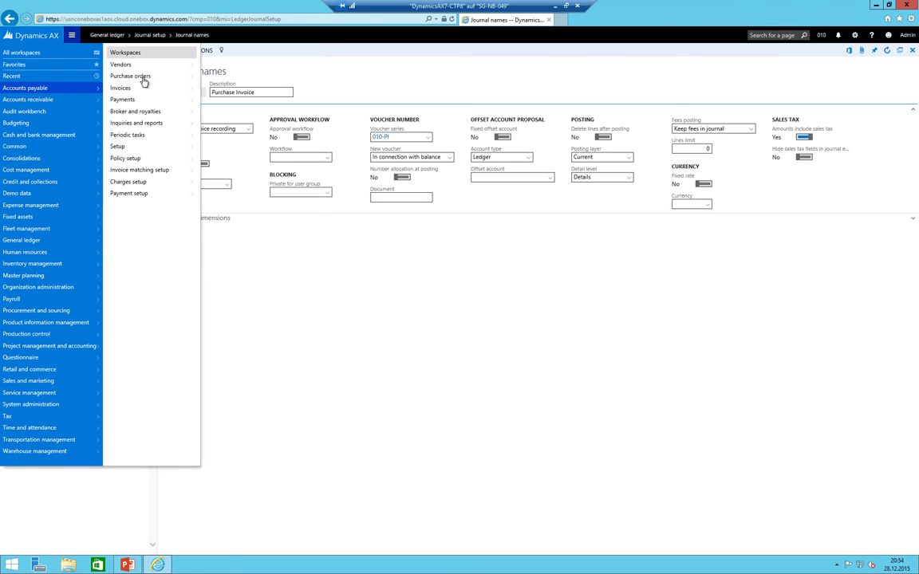
click(132, 88)
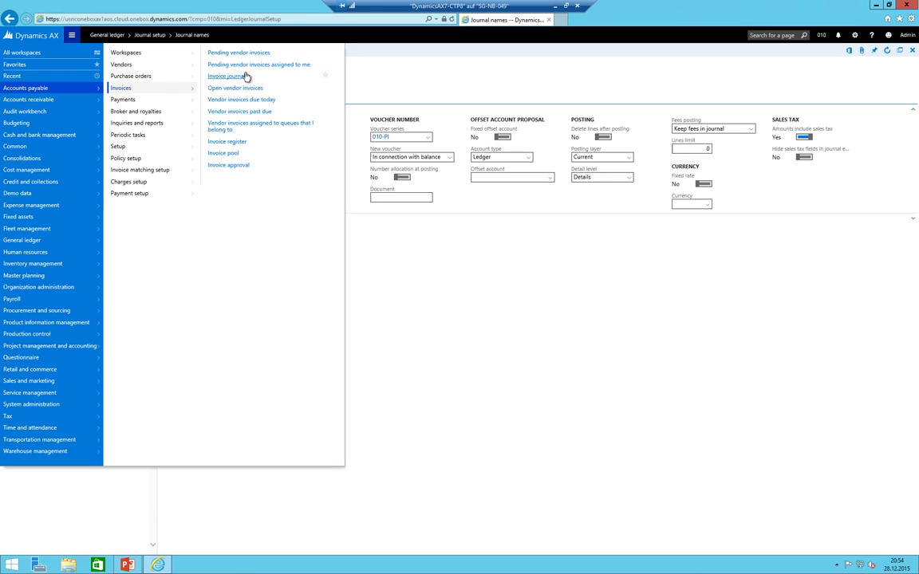
click(246, 56)
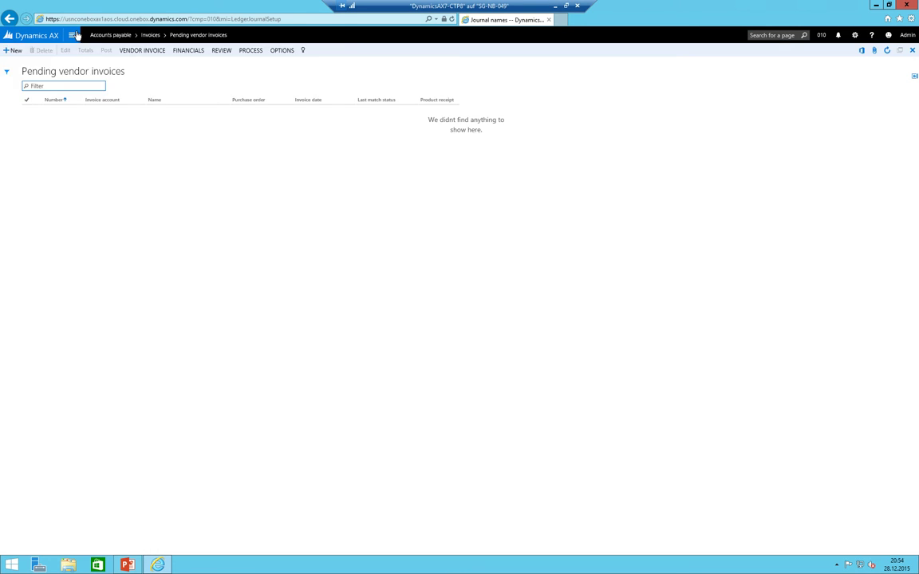
click(72, 35)
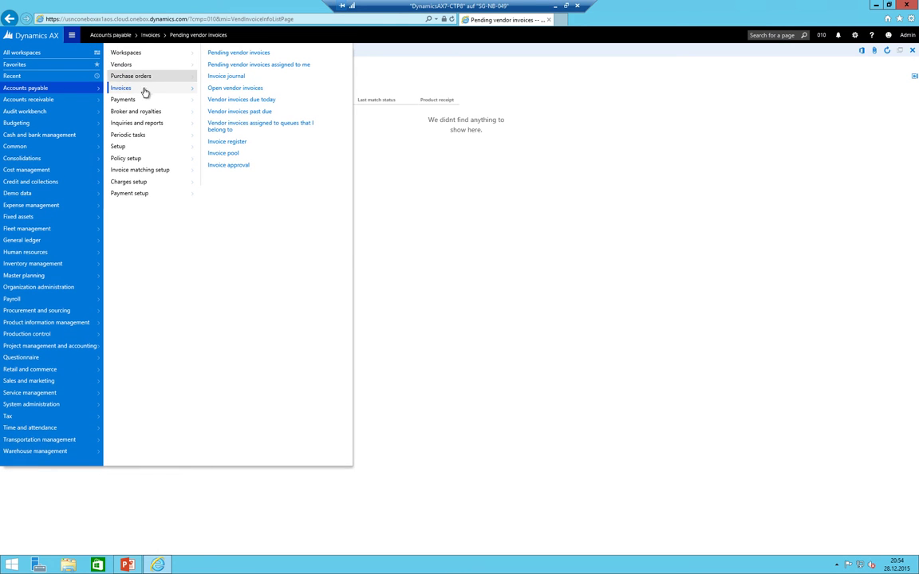
click(222, 76)
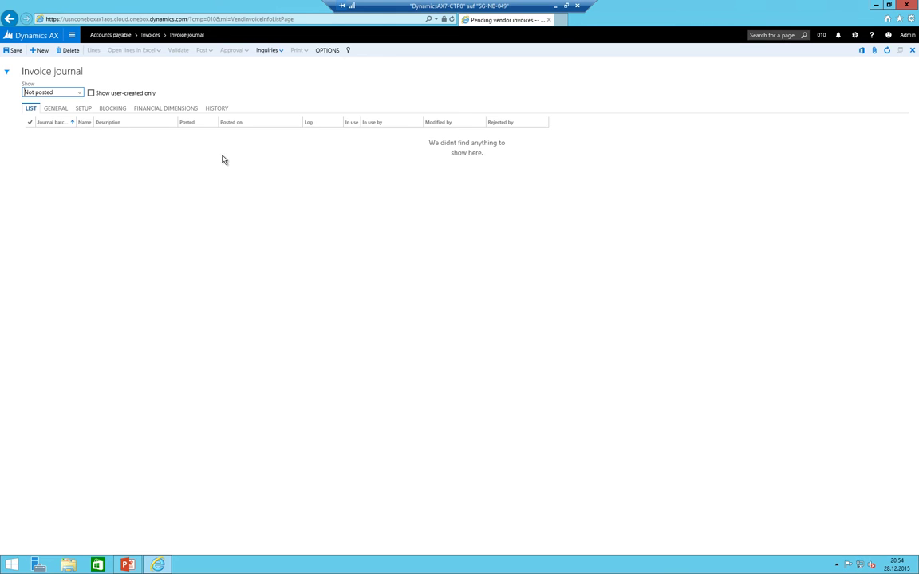
Step: Create an invoice journal with the name PI and the description My fist Vendor Invoice
click(39, 50)
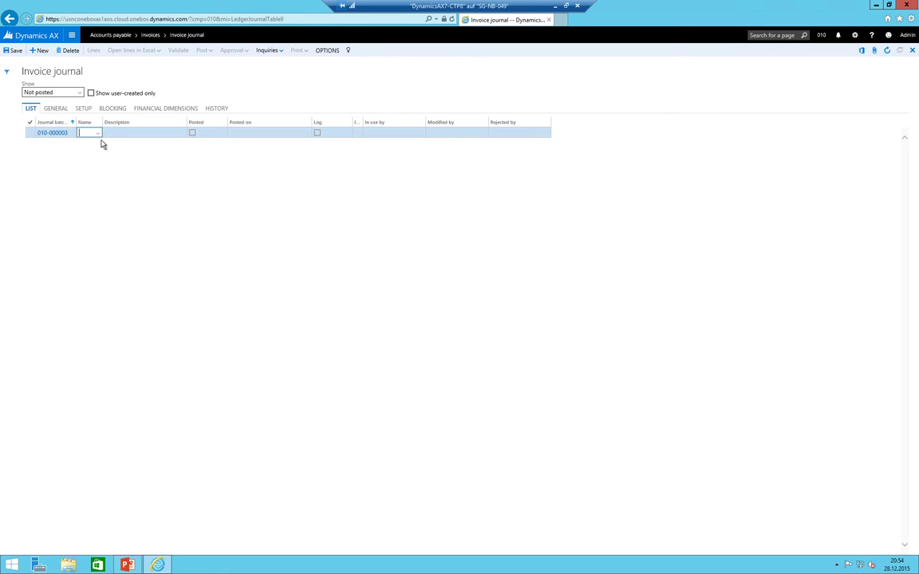
click(98, 133)
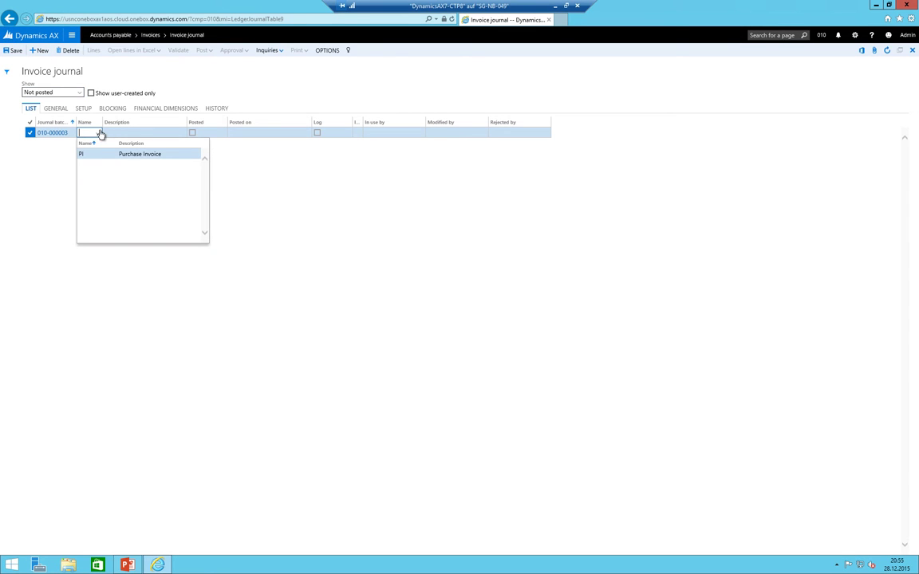
click(195, 154)
key(Tab)
text(My)
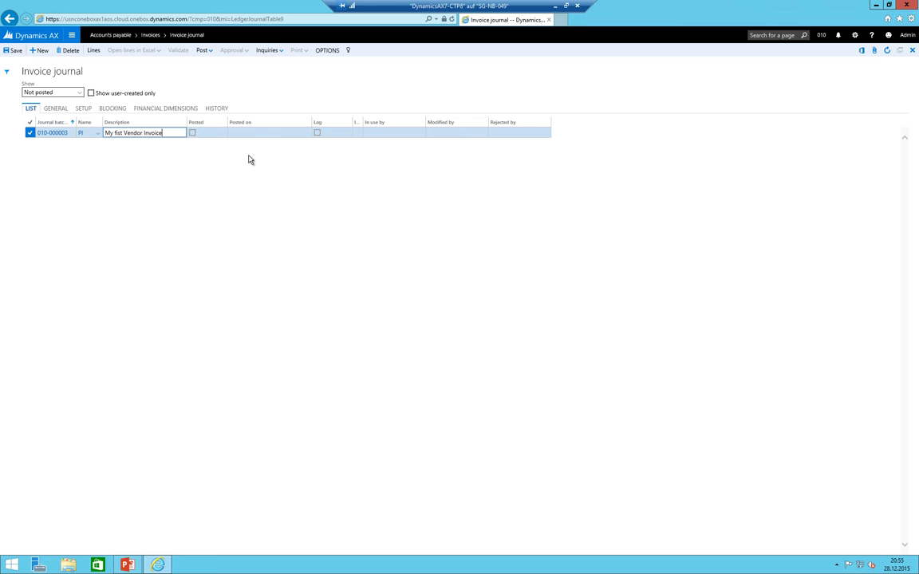
key(Tab)
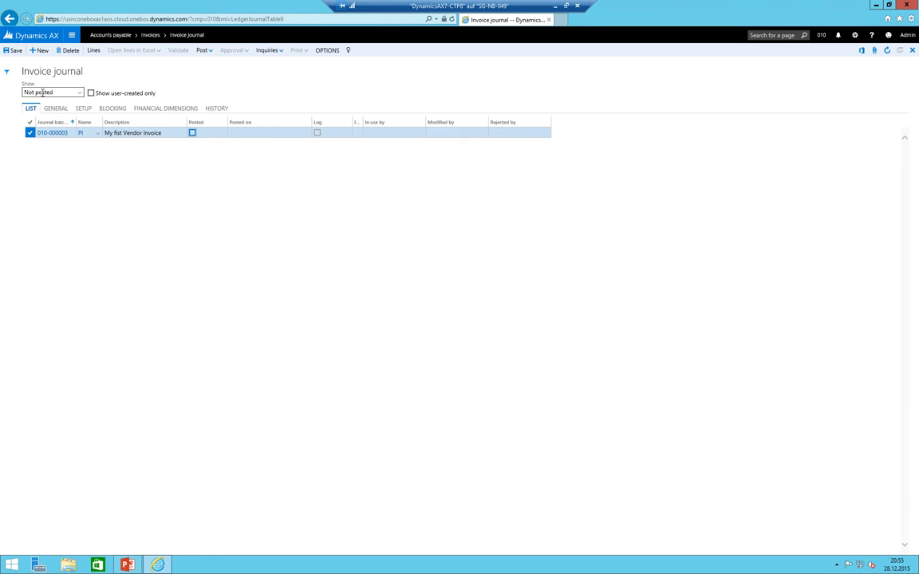
Step: Open the vendor list in Accounts payable and start a new vendor record
click(71, 35)
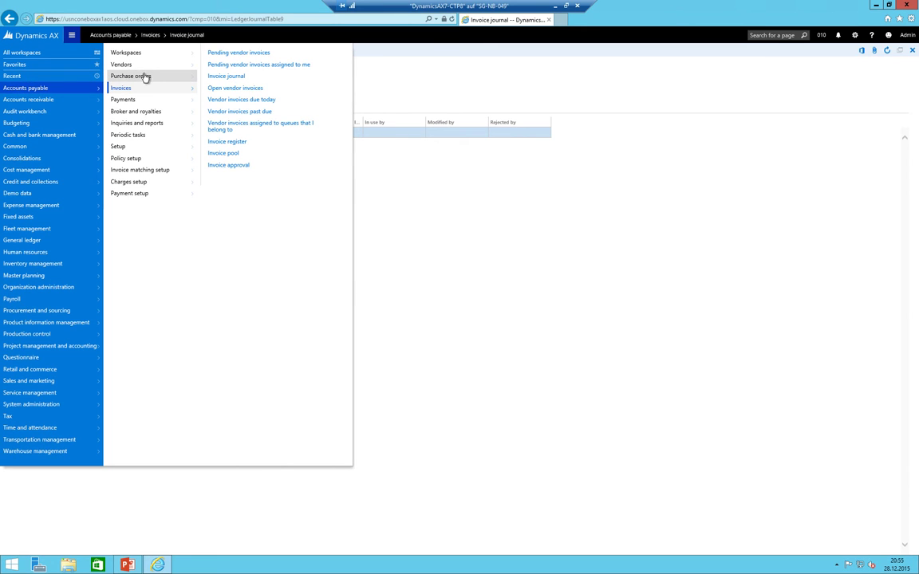
mouse_move(135, 64)
click(219, 55)
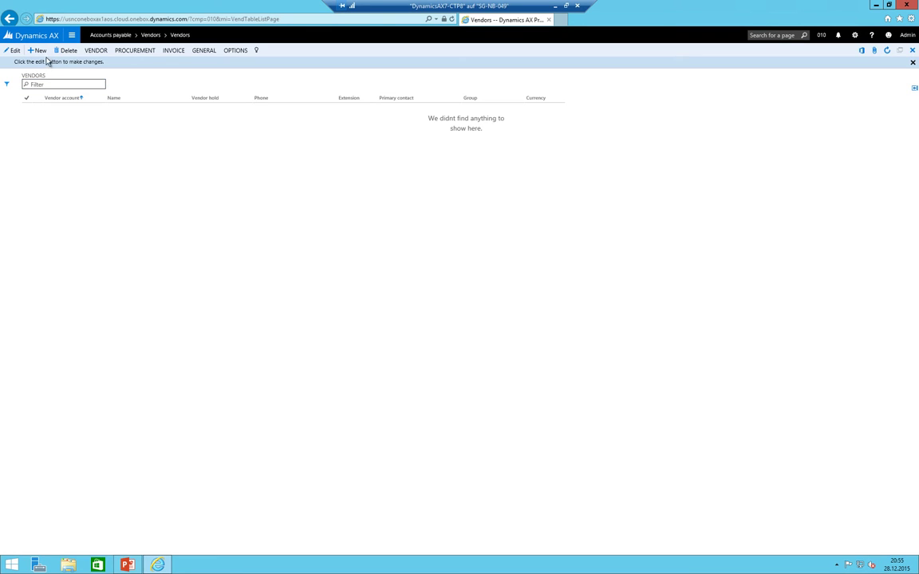
click(39, 50)
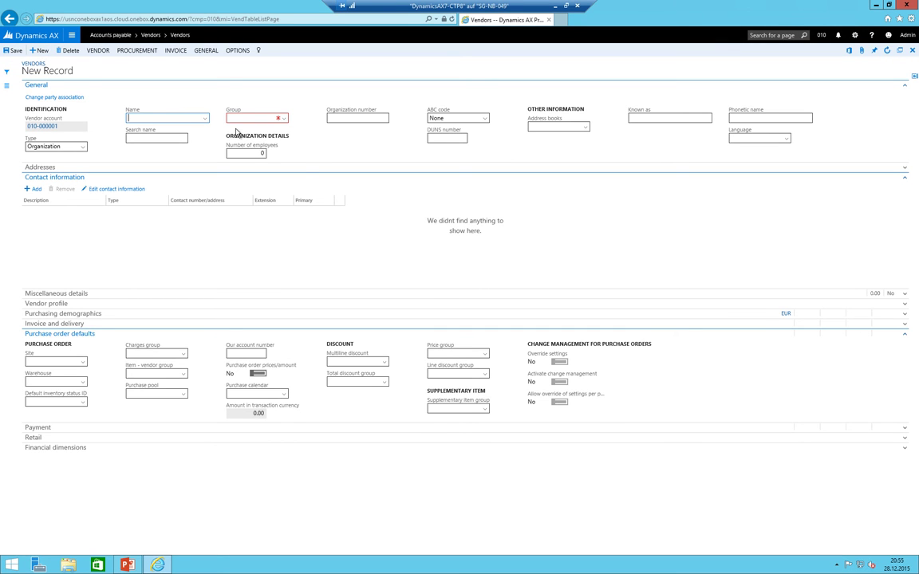
Step: Name the new vendor My first Vendor and assign it to the vendor group DOM (Domestic)
text(My first Vendor)
key(Tab)
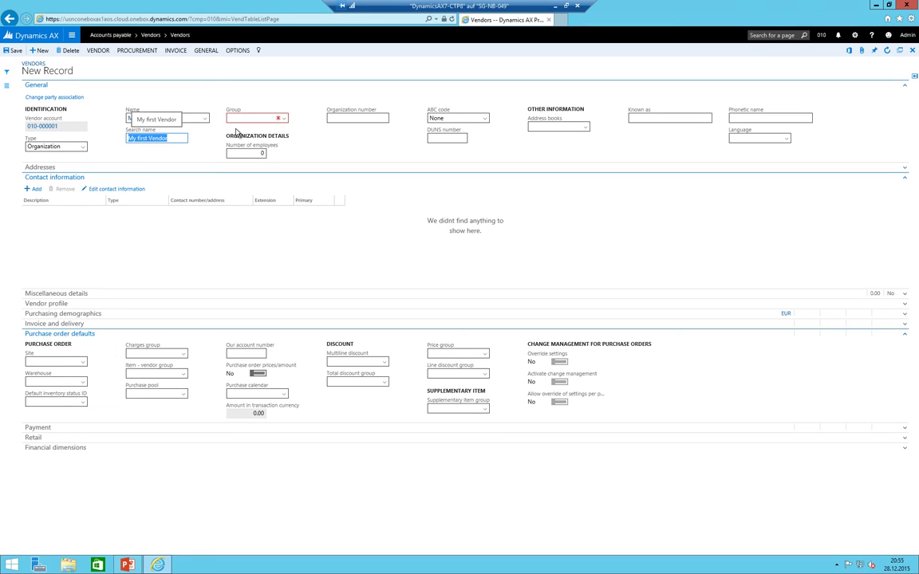
key(Tab)
key(alt+Down)
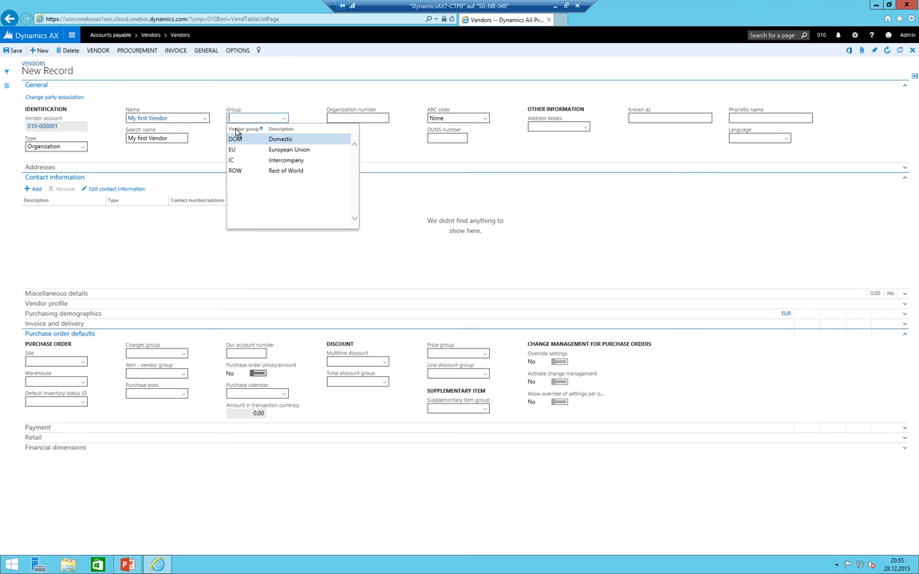
key(Tab)
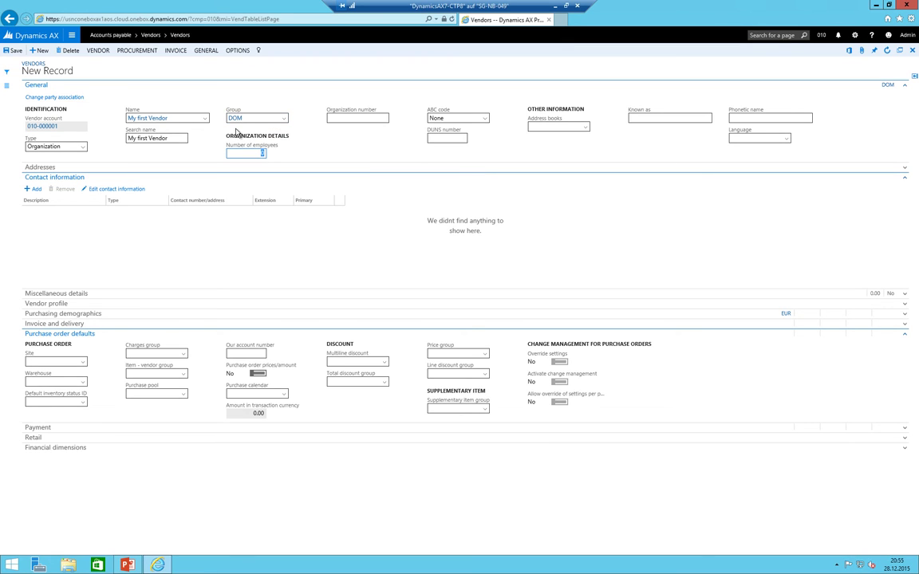
key(Tab)
key(Tab)
key(Tab)
key(Tab)
key(Tab)
key(Tab)
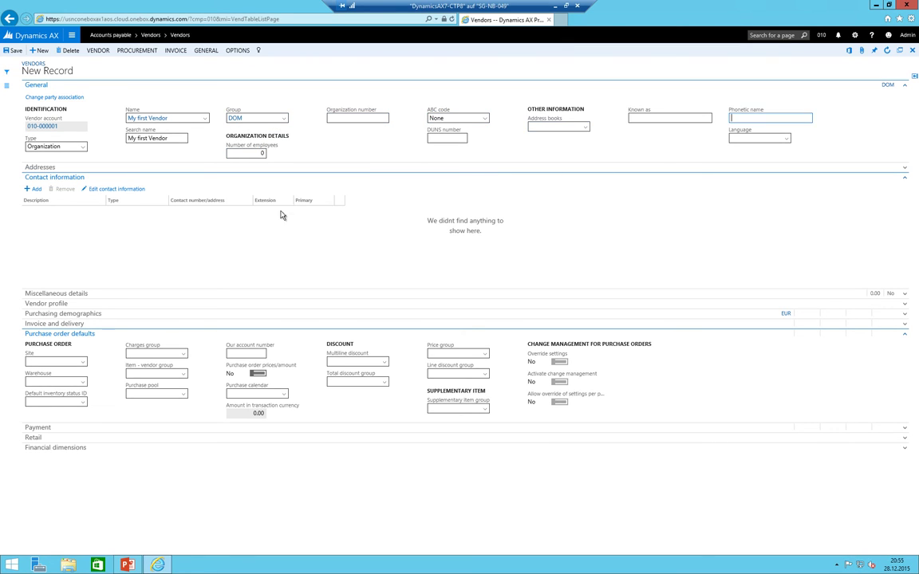
Step: Examine the vendor's address, miscellaneous, profile, purchasing, invoice and delivery, payment, retail and financial dimension settings
click(40, 166)
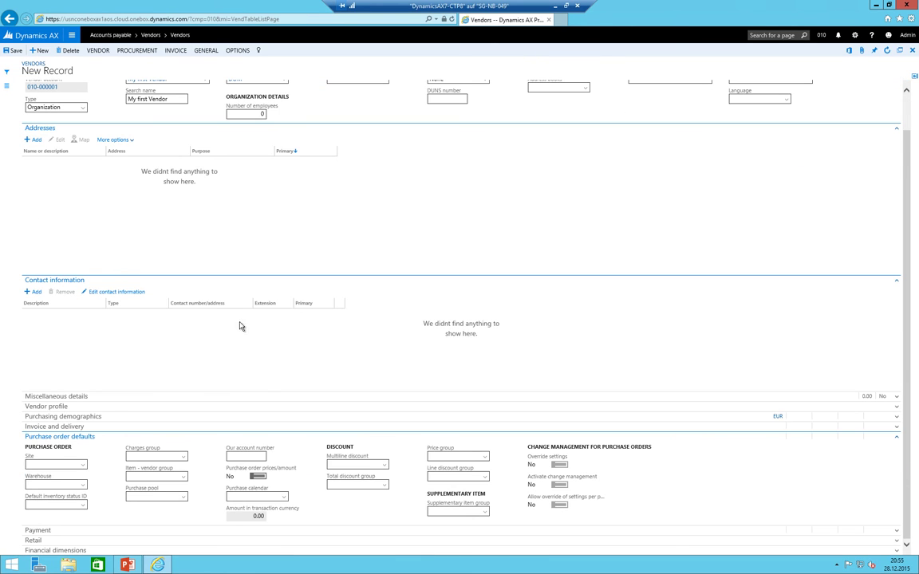
click(56, 397)
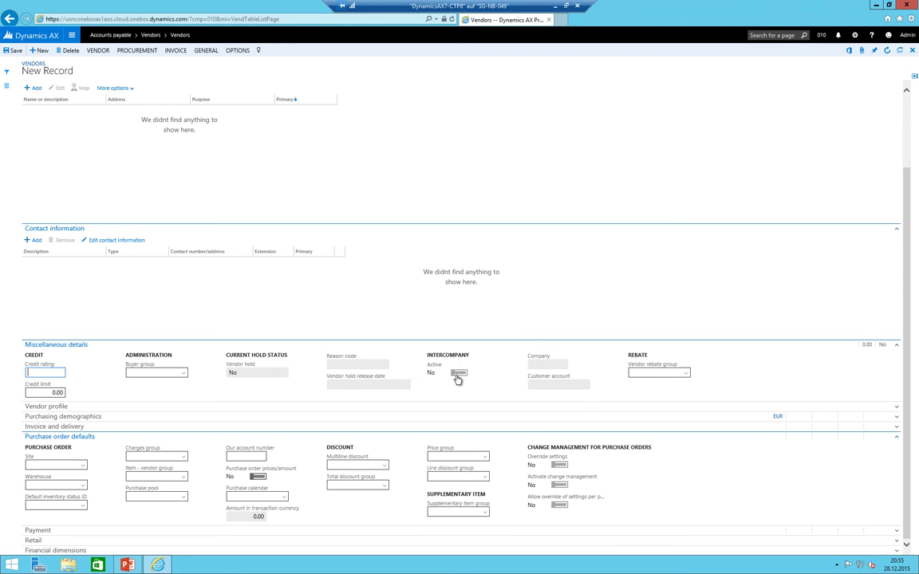
click(49, 406)
click(64, 441)
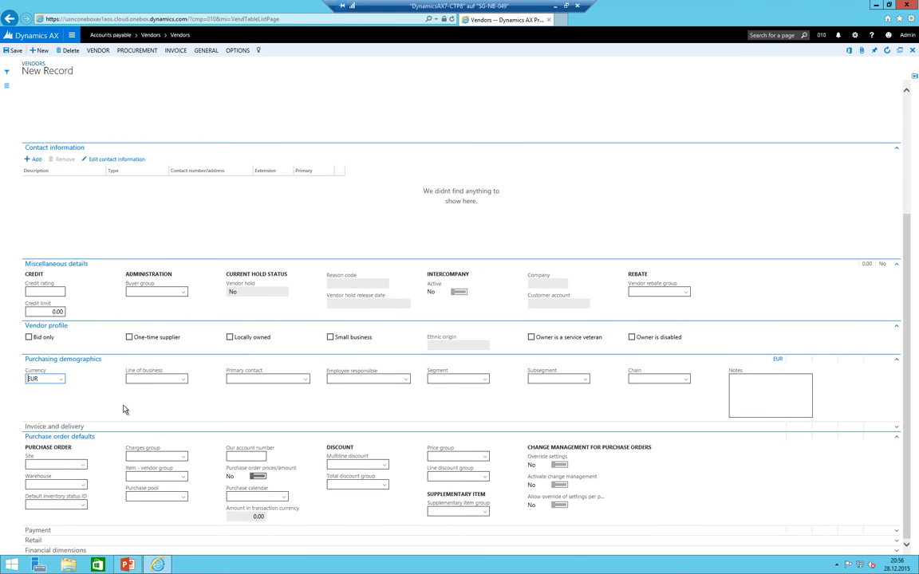
click(51, 426)
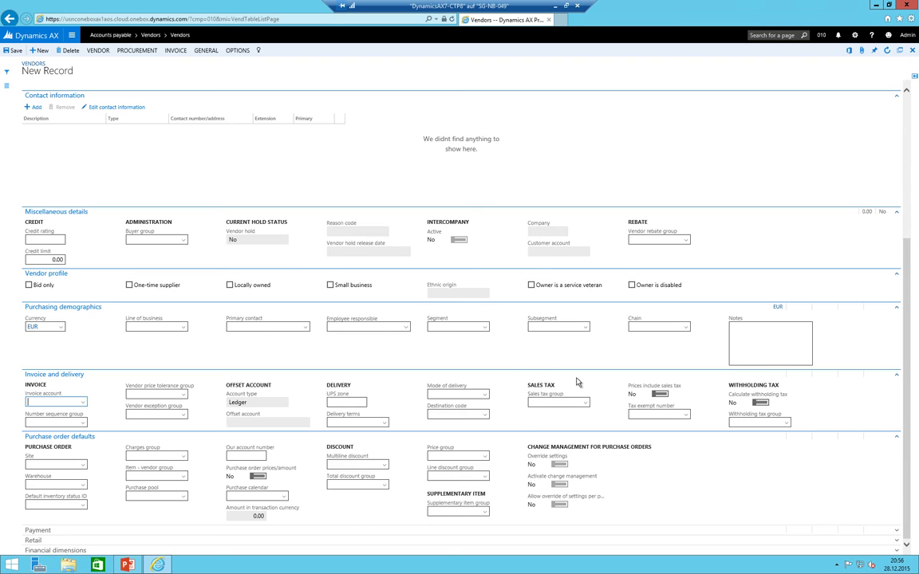
click(40, 531)
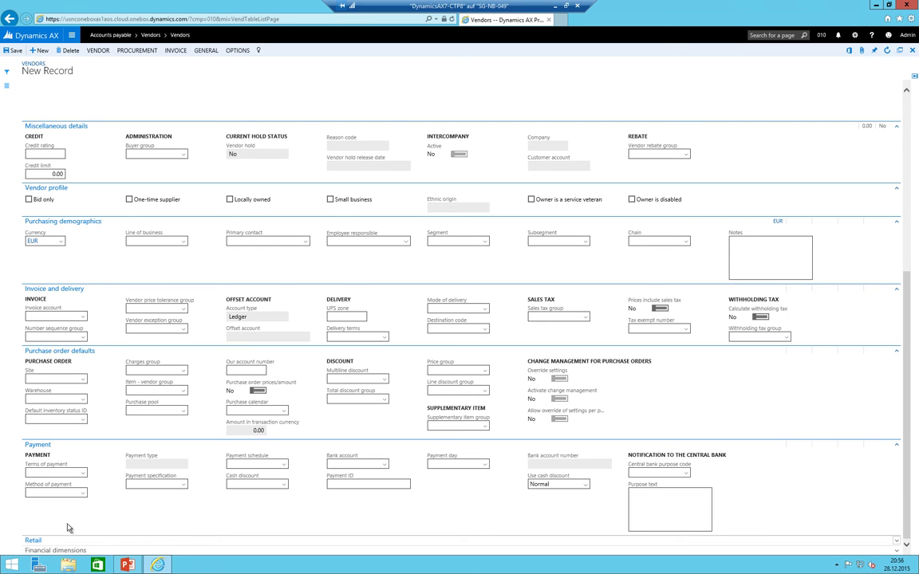
click(46, 547)
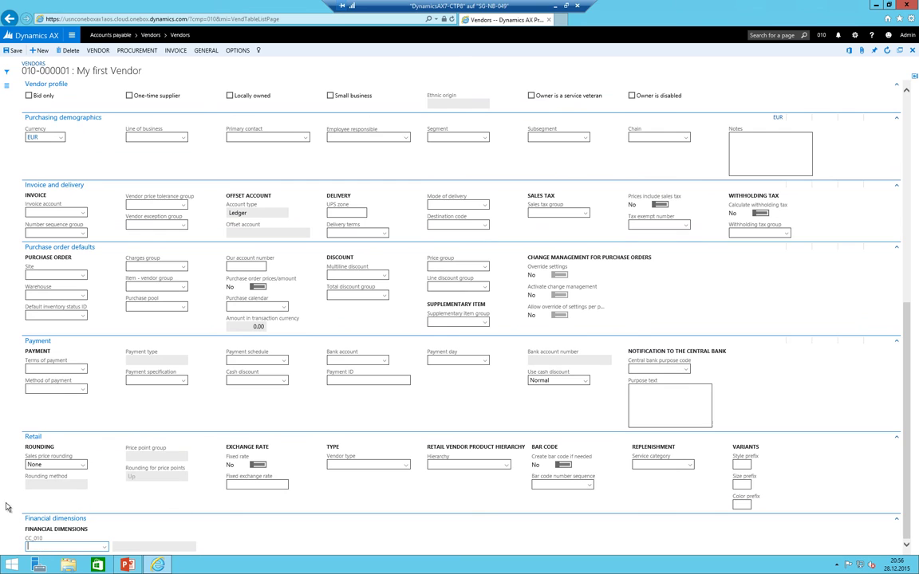
scroll(181, 526, up, 5)
scroll(181, 527, up, 1)
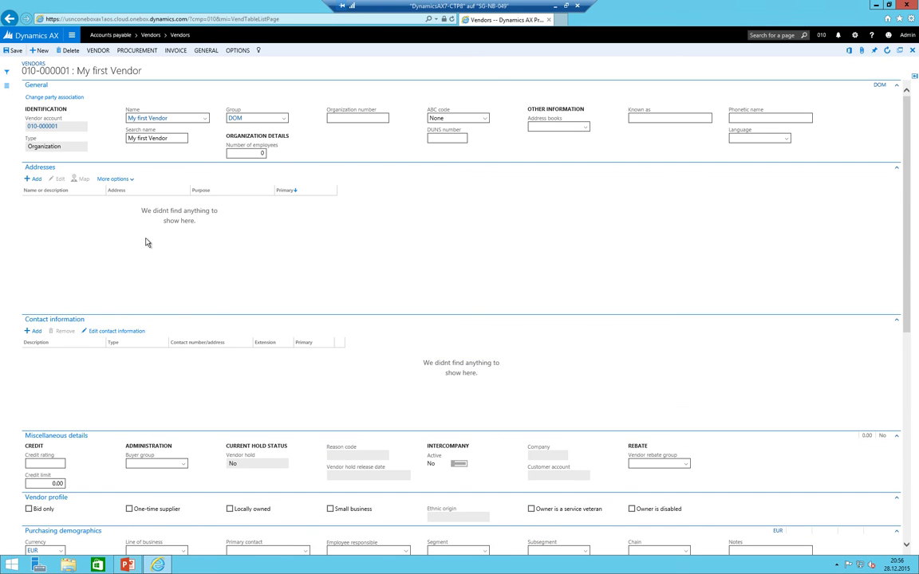
Step: Start a new address for the vendor and set its country/region to DEU, accepting the re-entry of address data
click(33, 179)
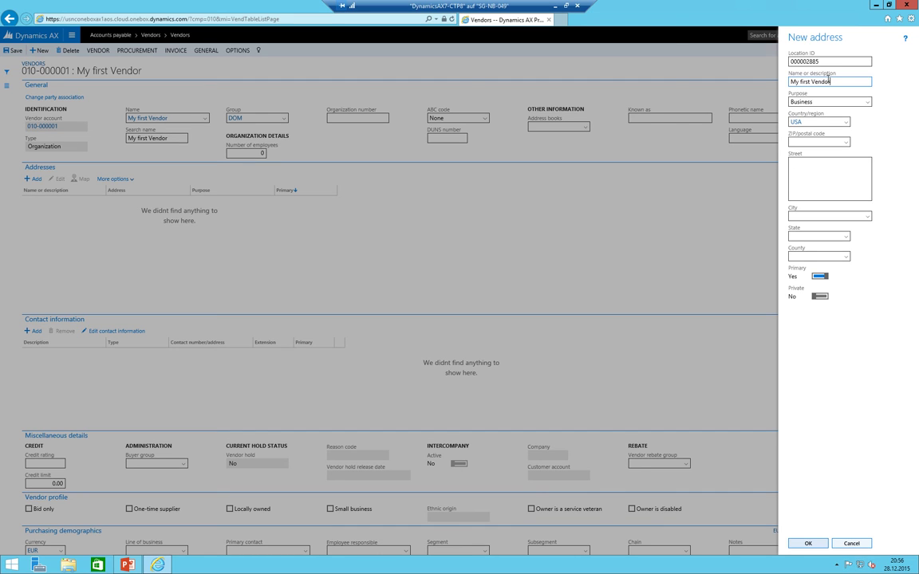
key(Tab)
key(Tab)
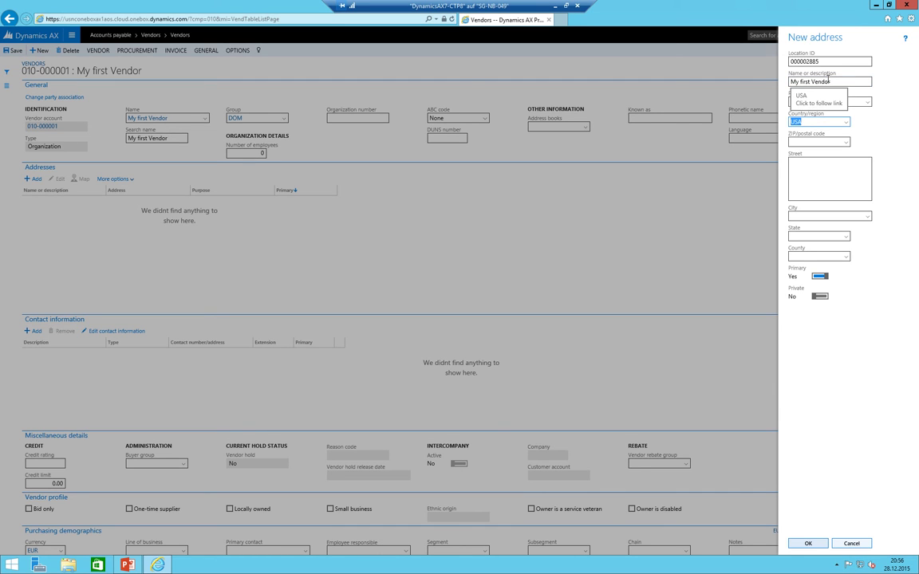
text(deu)
key(Tab)
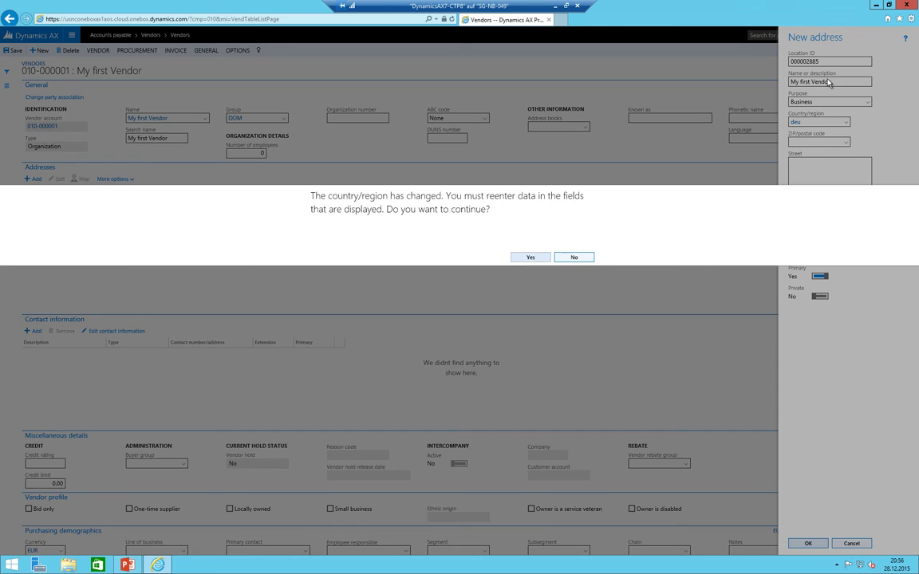
click(528, 259)
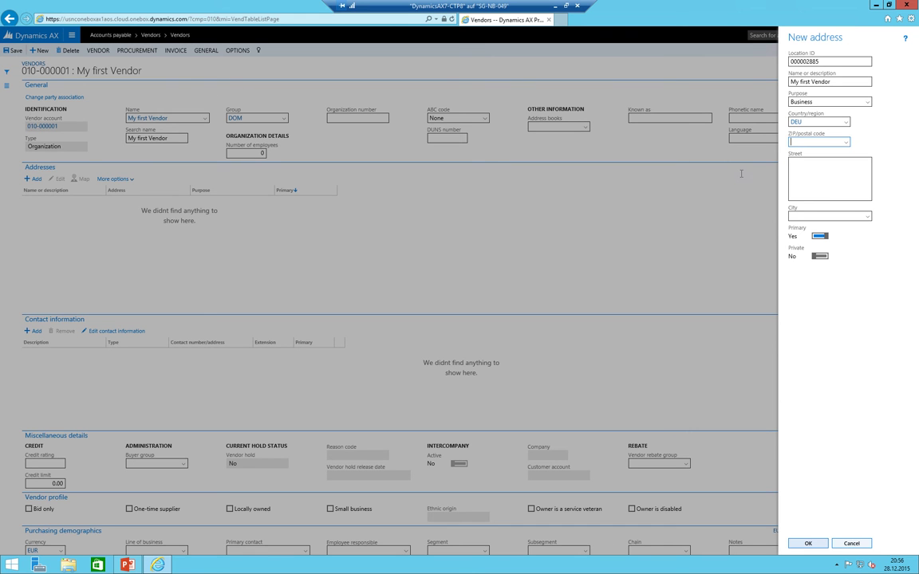
Step: Complete the vendor's address with the Berlin postal code and a street address, and save it
click(846, 142)
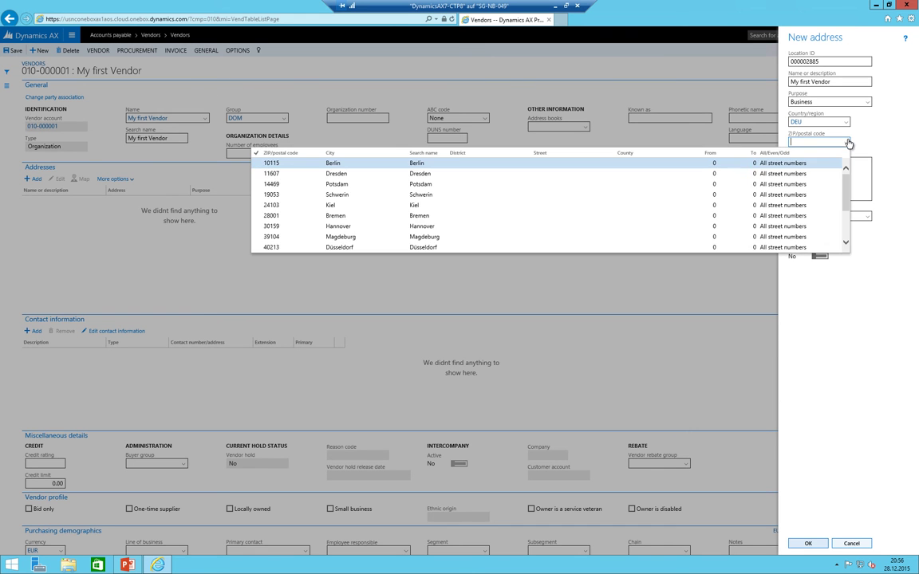
click(332, 164)
click(844, 170)
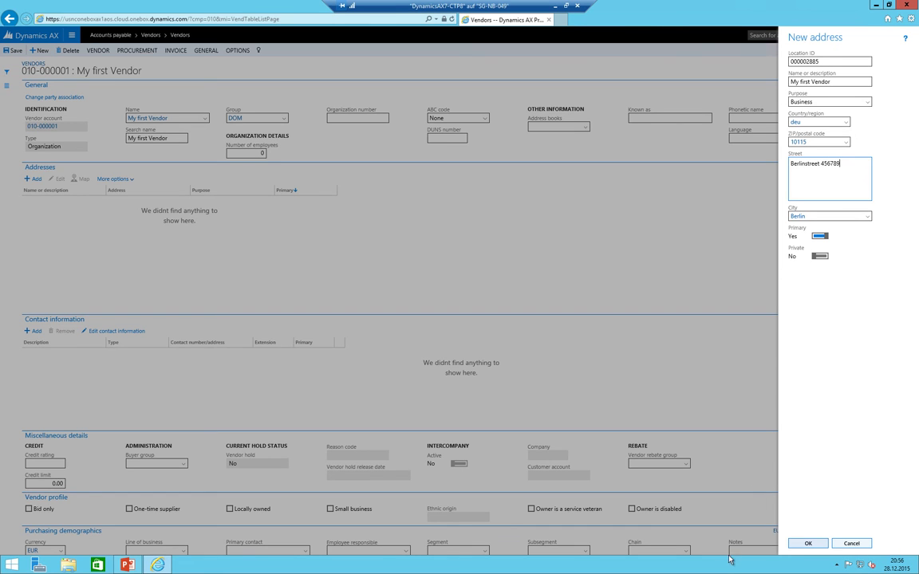
click(807, 544)
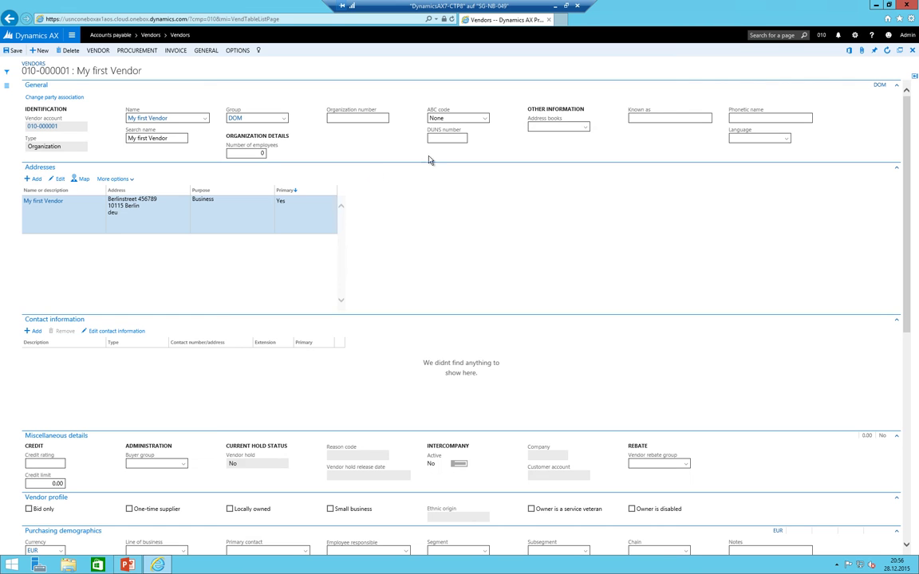
Step: Open the details of the vendor account number sequence Acco_15209 from the Accounts payable parameters
click(72, 36)
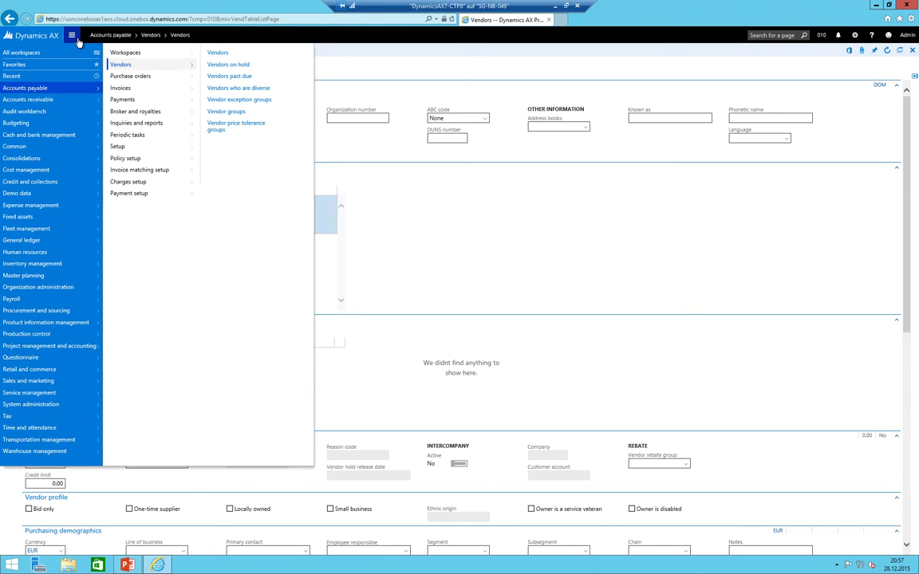
click(72, 36)
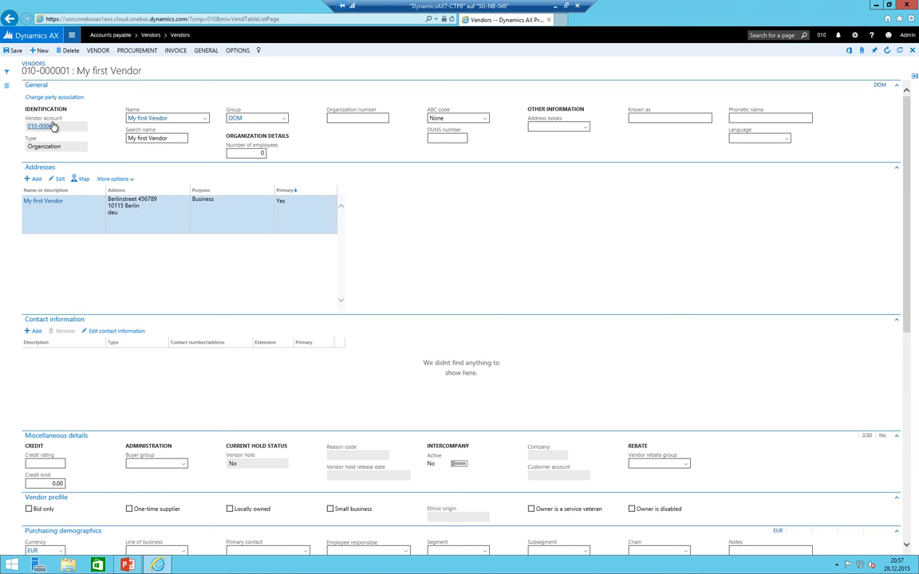
click(71, 36)
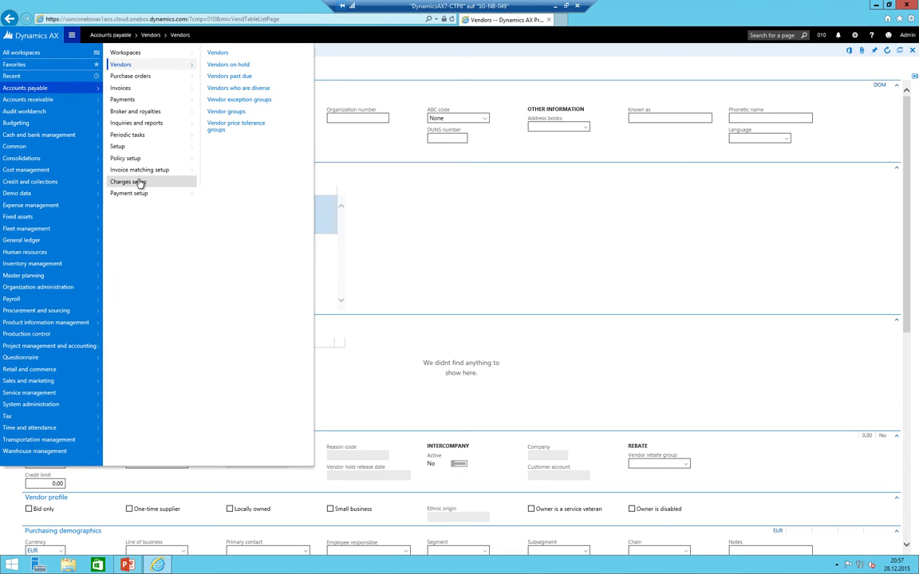
click(140, 147)
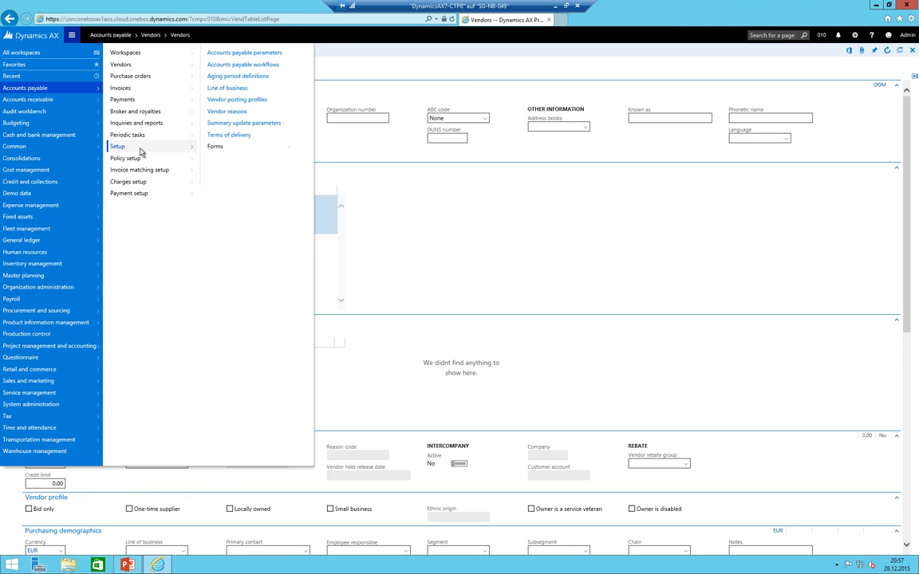
click(239, 54)
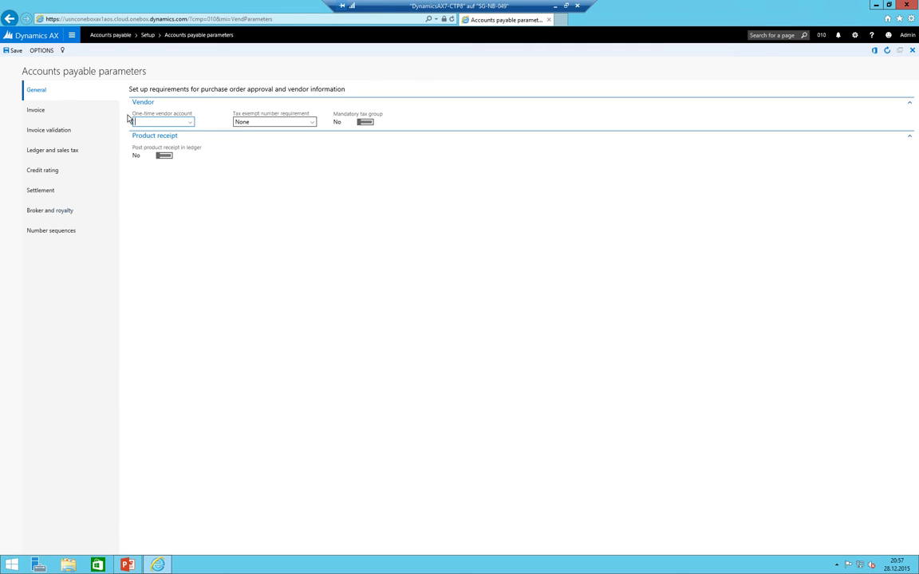
click(47, 233)
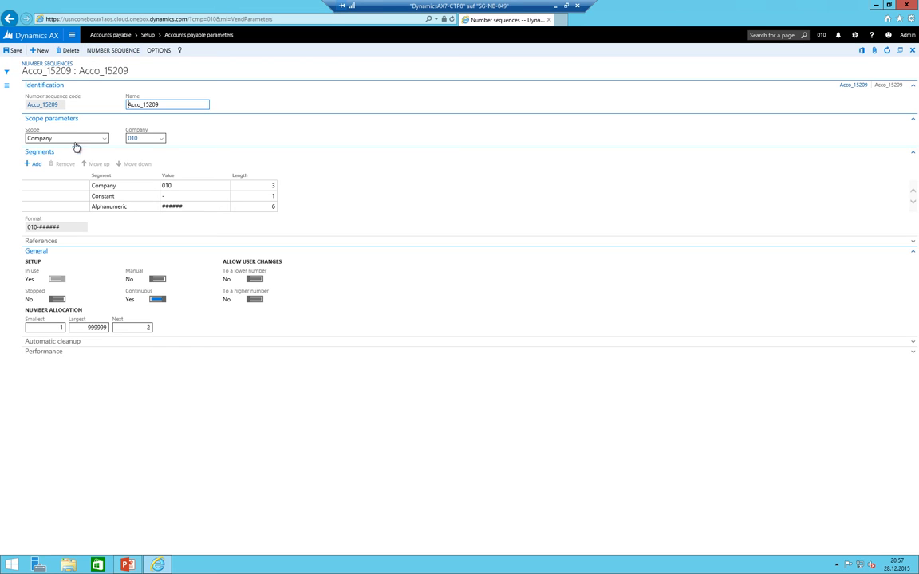
Step: Try to set the value of the number sequence's alphanumeric segment to 8#####
click(171, 206)
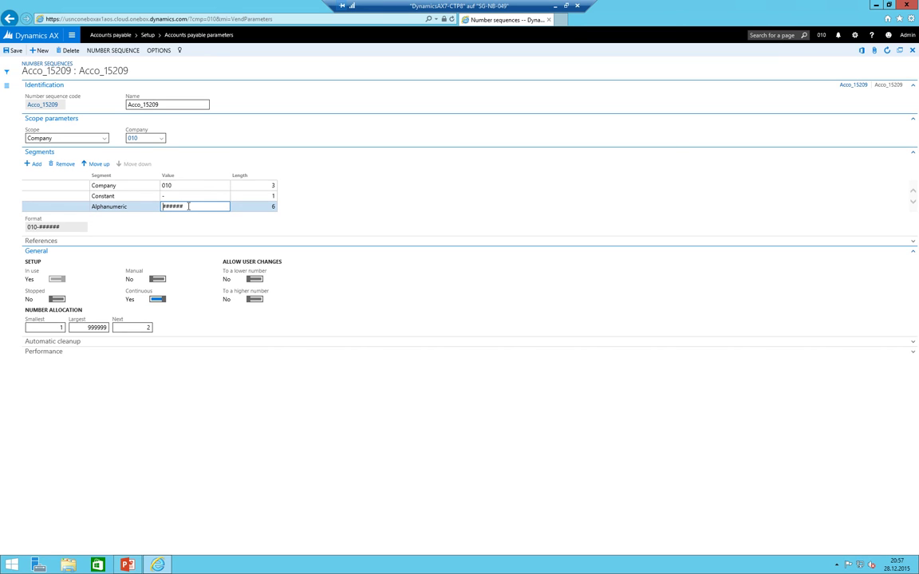
text(8)
key(shift+Tab)
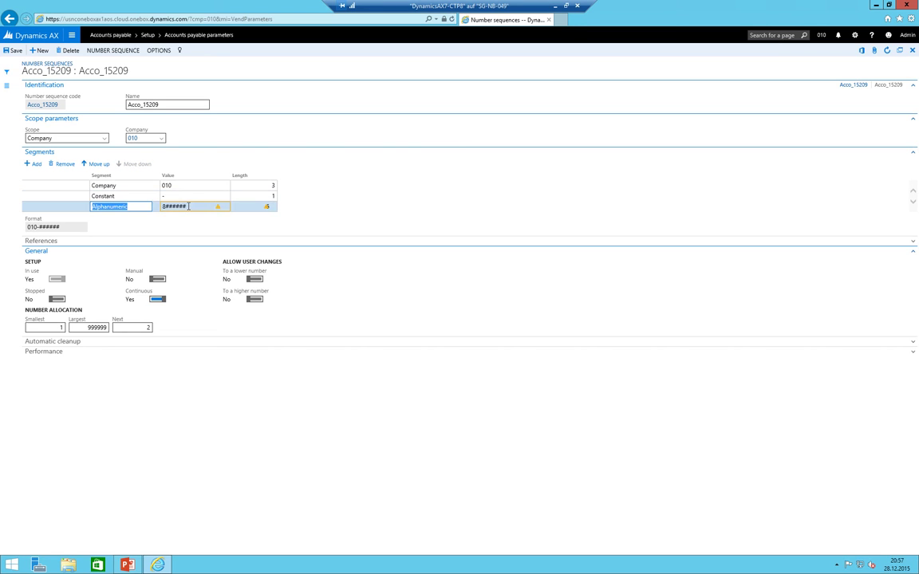
click(188, 206)
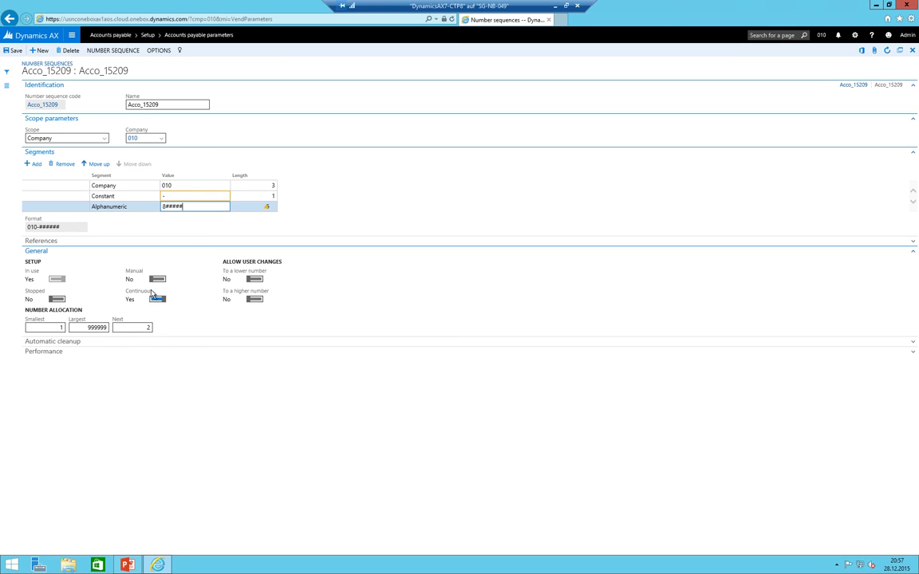
Step: Turn off continuous numbering for the number sequence and set its next number to 800000
click(156, 299)
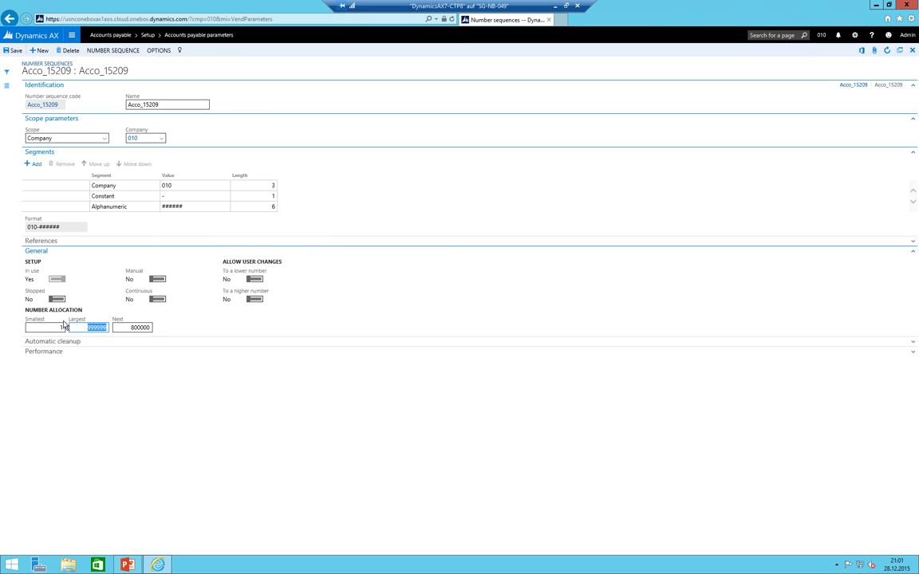
click(121, 327)
key(ctrl+a)
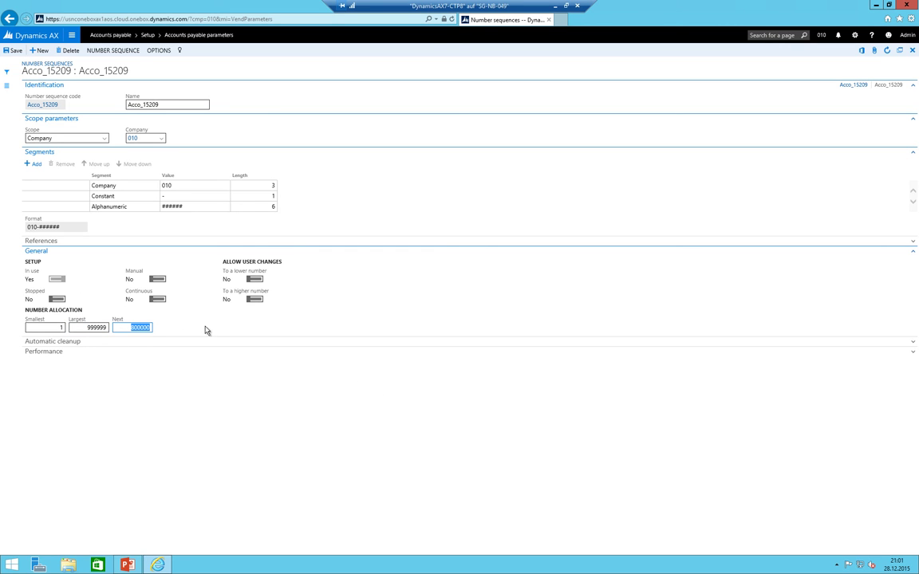
Step: Return to the invoice journal in Accounts payable and open the lines of the My fist Vendor Invoice journal
click(73, 36)
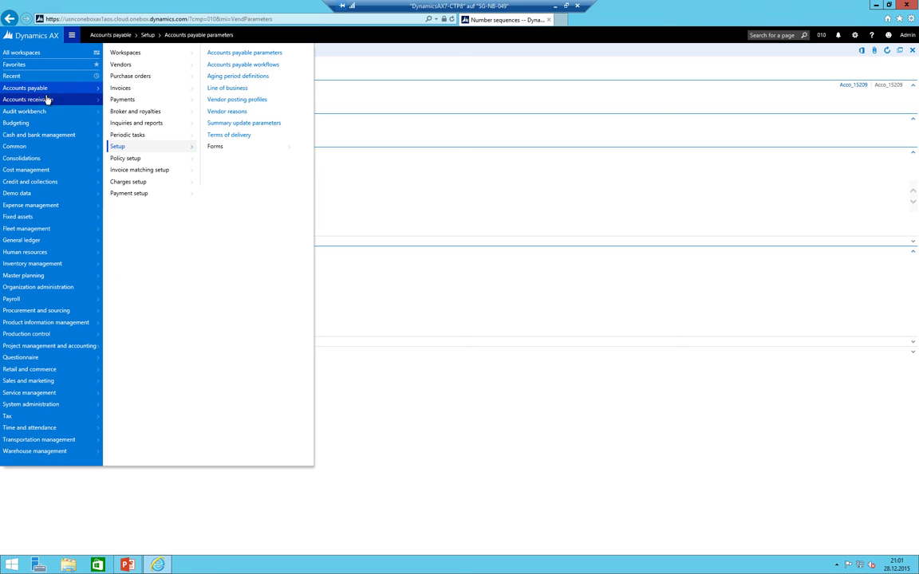
click(133, 90)
click(239, 83)
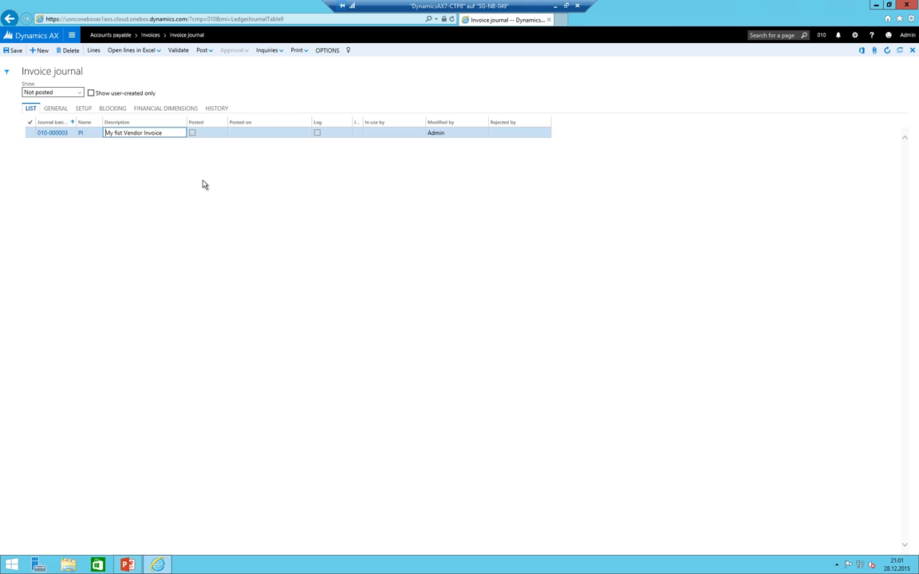
click(123, 133)
click(93, 51)
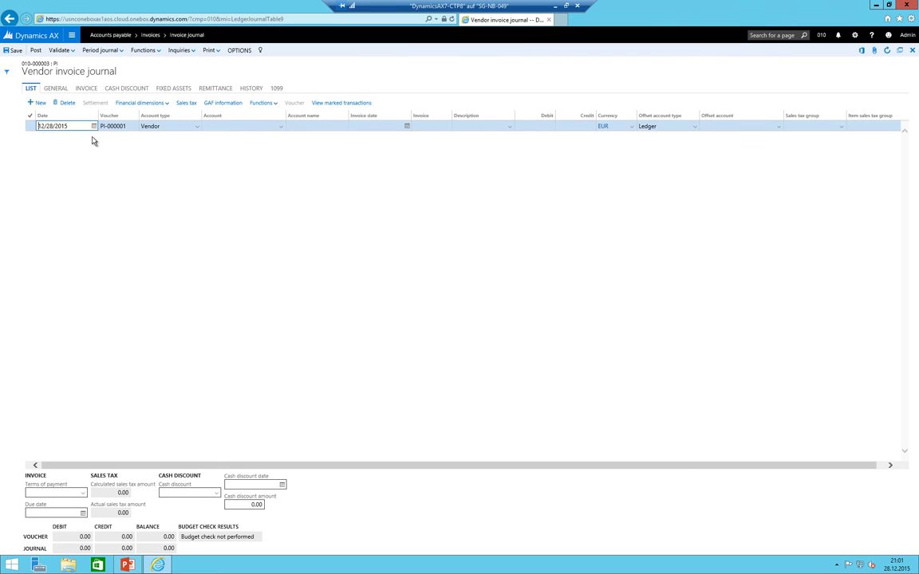
Step: Look up the vendors available for the account of the journal line with voucher PI-000001
key(Tab)
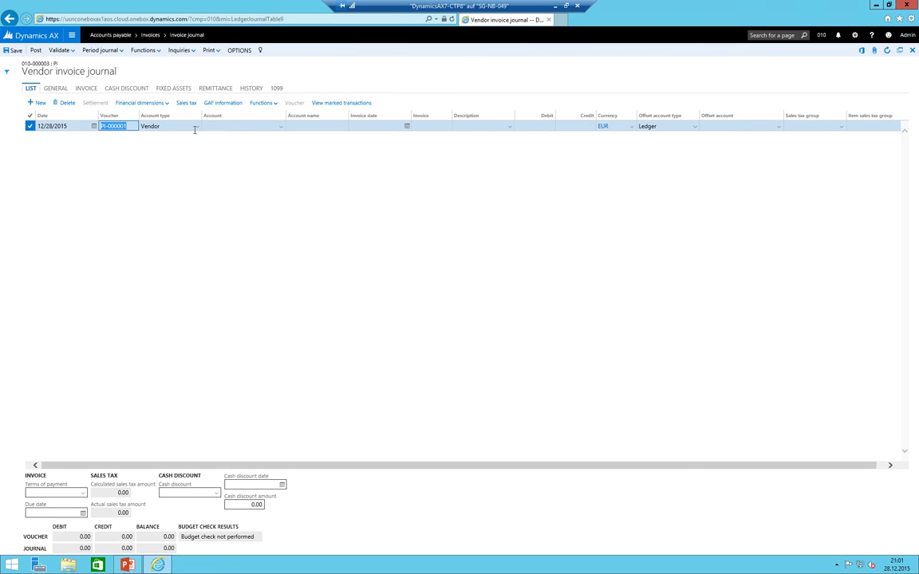
key(Tab)
key(Tab)
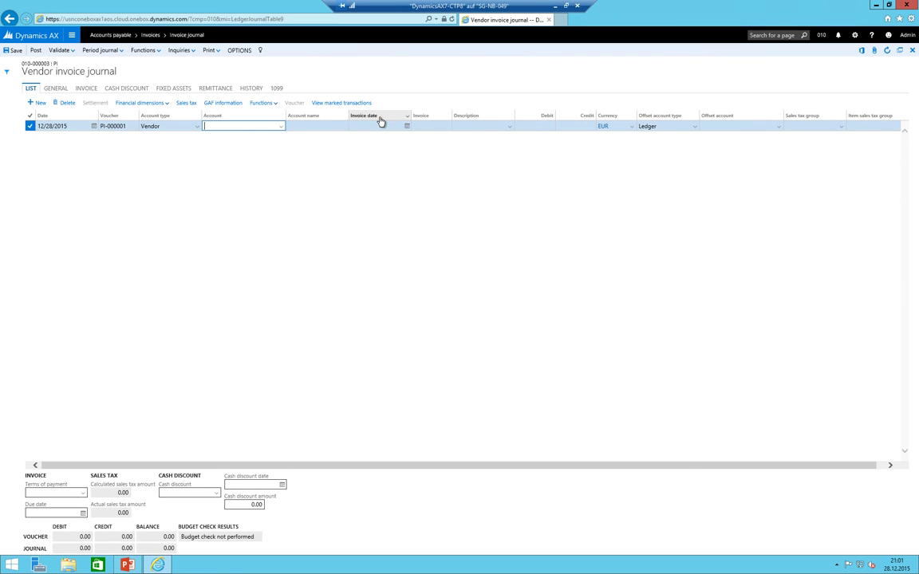
key(alt+Down)
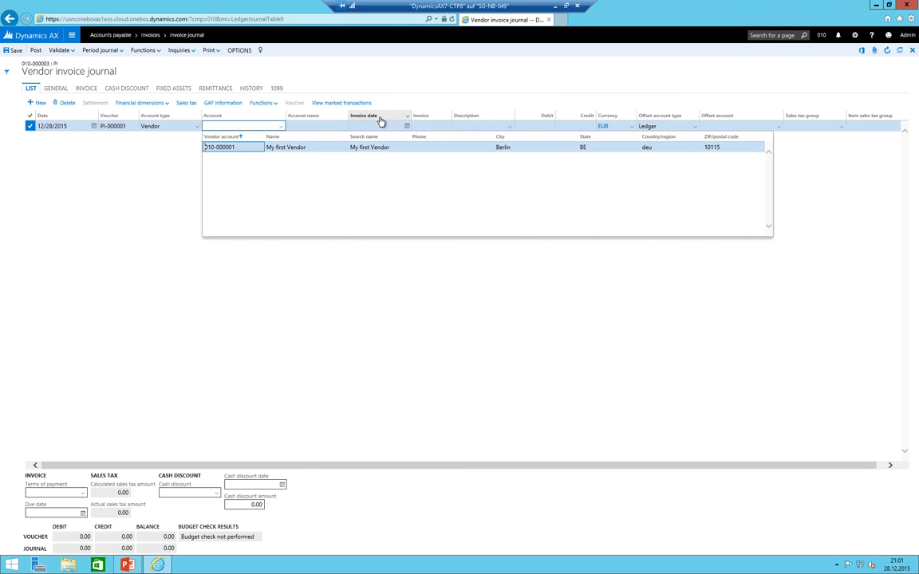
key(End)
key(Home)
key(shift+Tab)
Step: Try to post the line directly to a ledger account by setting its account type to Ledger and choosing 20000 Vendors domestic
click(198, 127)
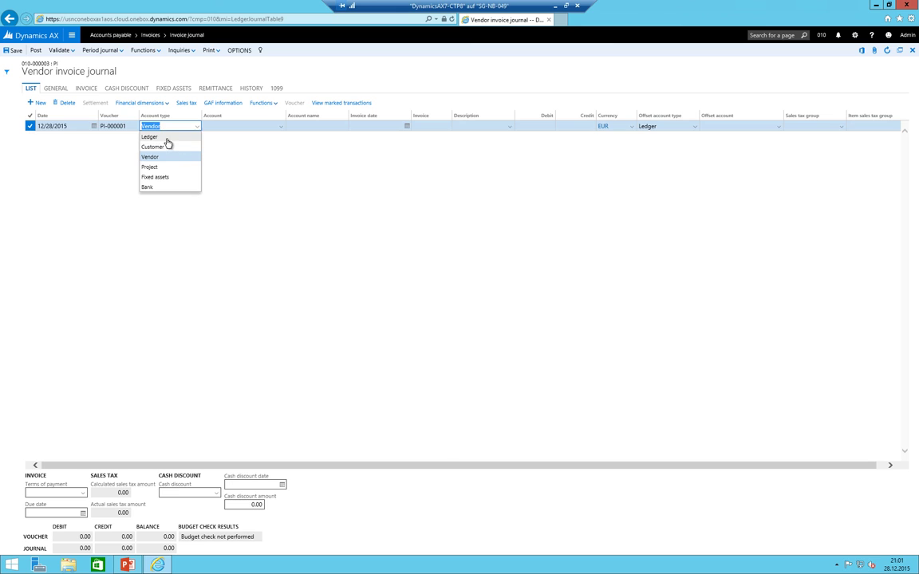
click(168, 137)
key(Tab)
key(alt+Down)
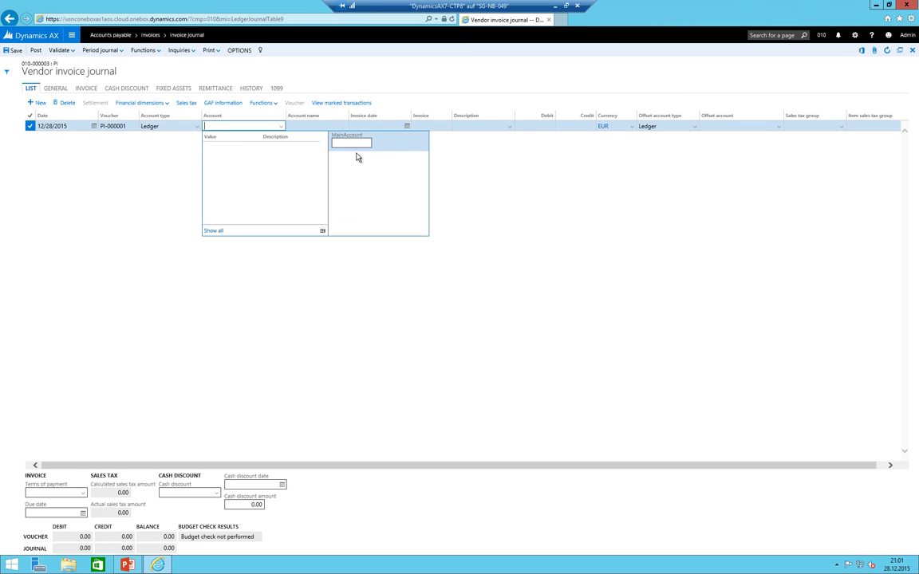
key(Down)
key(Down)
key(Down)
key(Down)
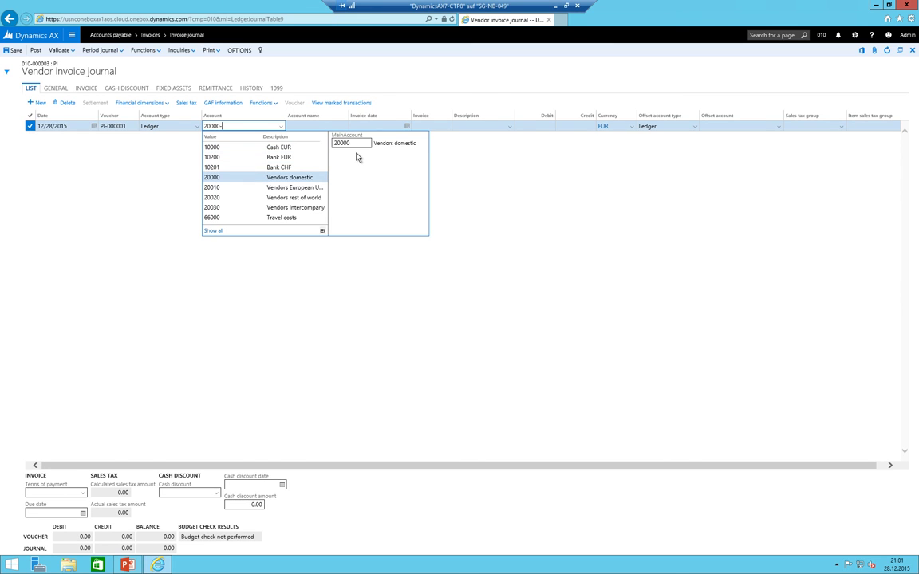
key(Tab)
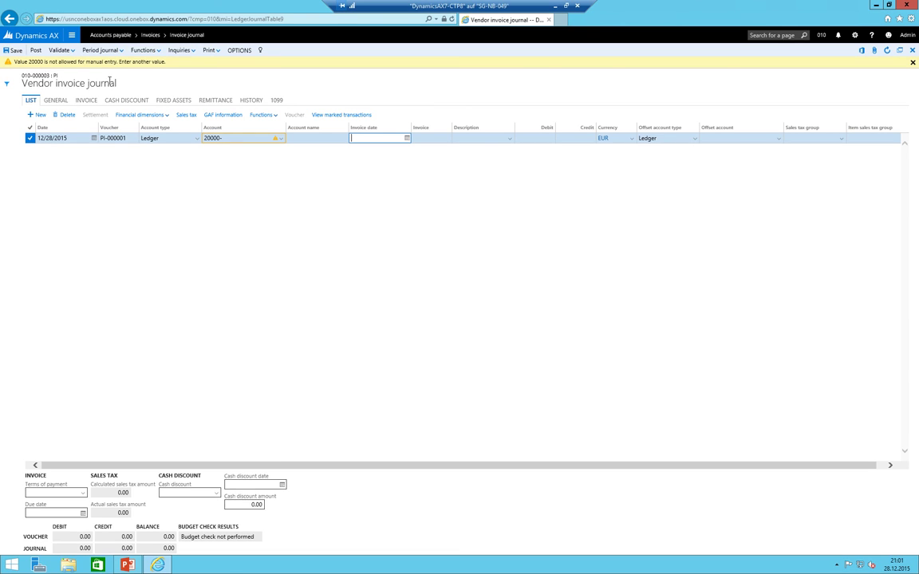
Step: Set the line's account type back to Vendor and select My first Vendor as the account
key(shift+Tab)
key(shift+Tab)
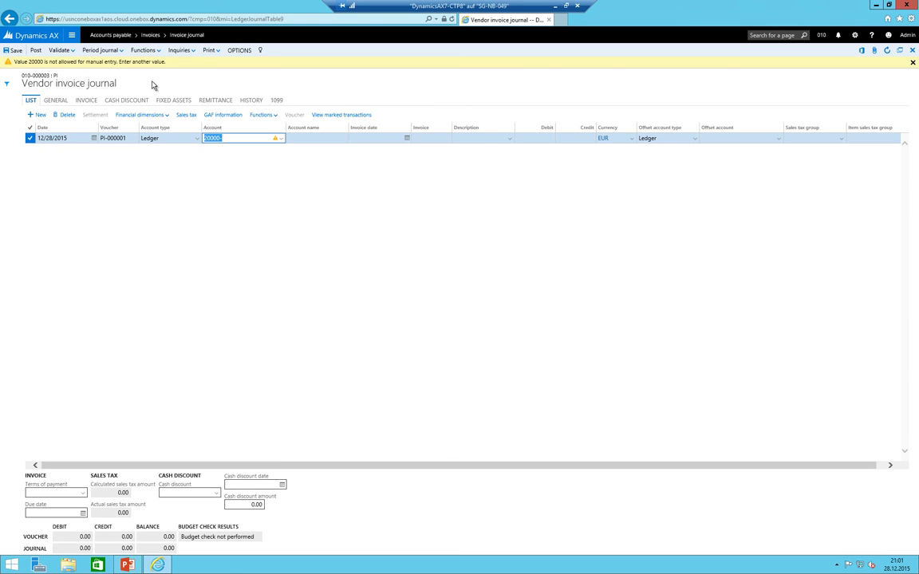
key(alt+Down)
key(Down)
key(Down)
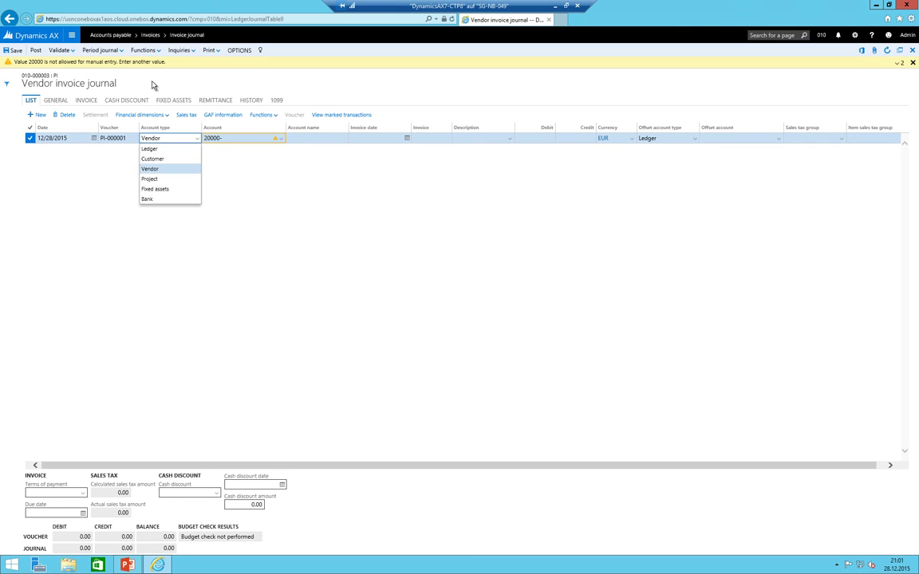
key(Tab)
key(alt+Down)
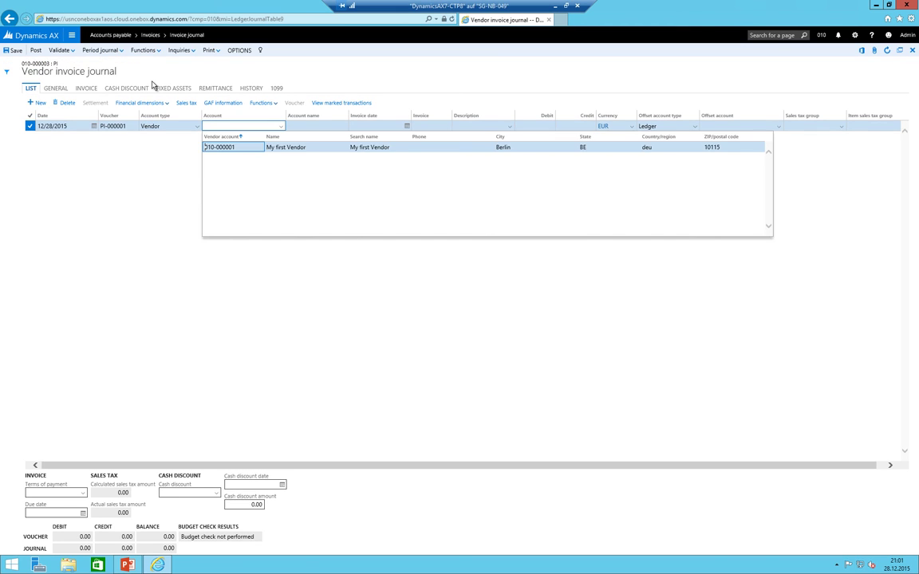
key(Return)
key(Tab)
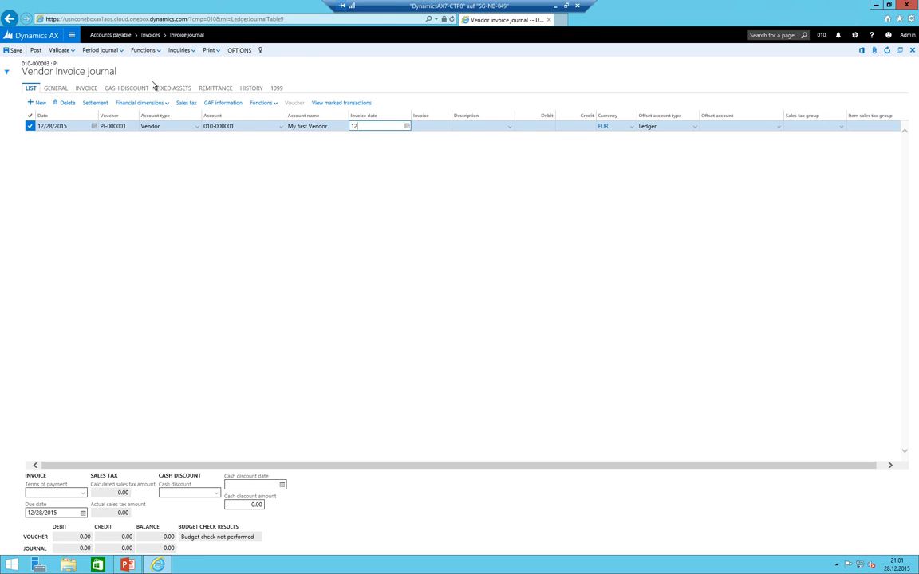
Step: Set the invoice date to 12/15/2015, enter the invoice number and describe the line as "My first invoice for Expenses"
key(Tab)
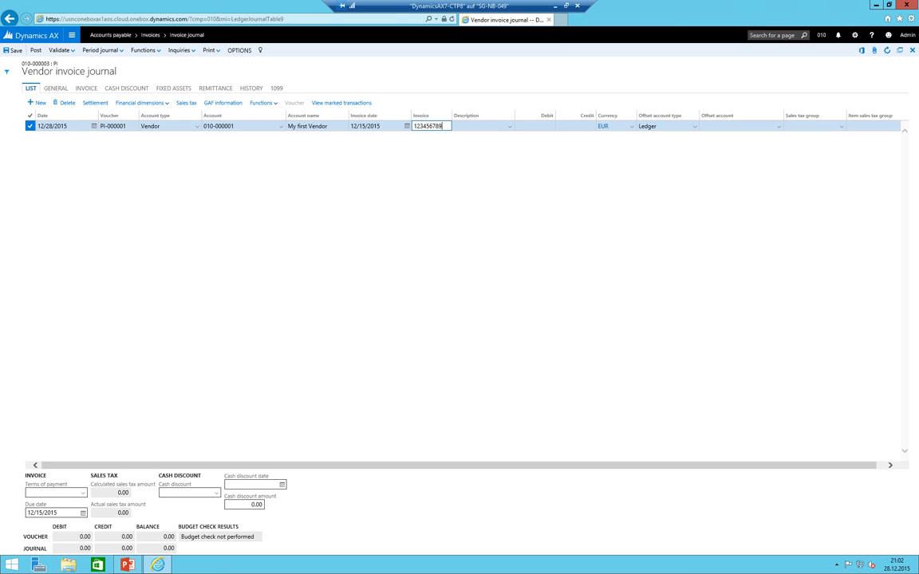
click(463, 125)
text(My first invoice for)
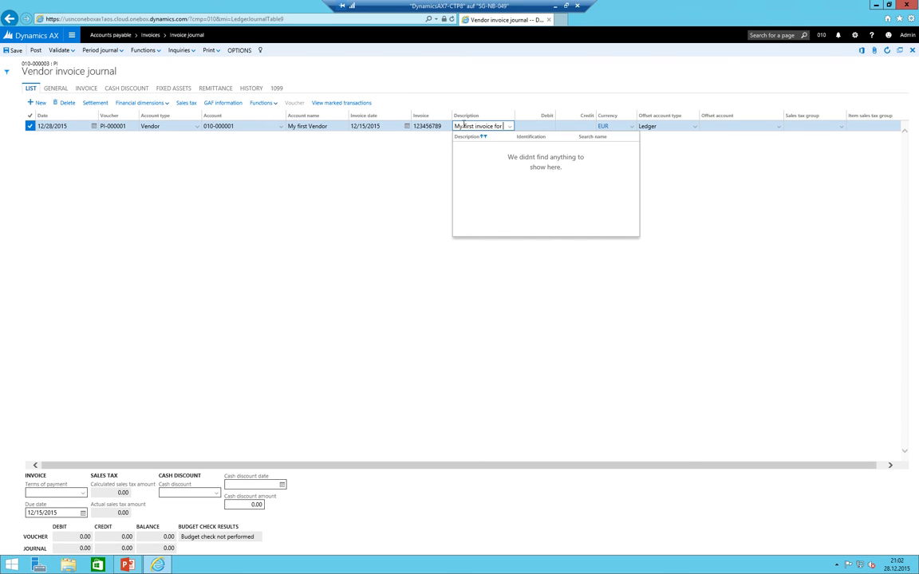
text( Expenses)
Step: Enter a credit amount of 150.00 on the line, keeping EUR as the currency and Ledger as the offset account type
key(Tab)
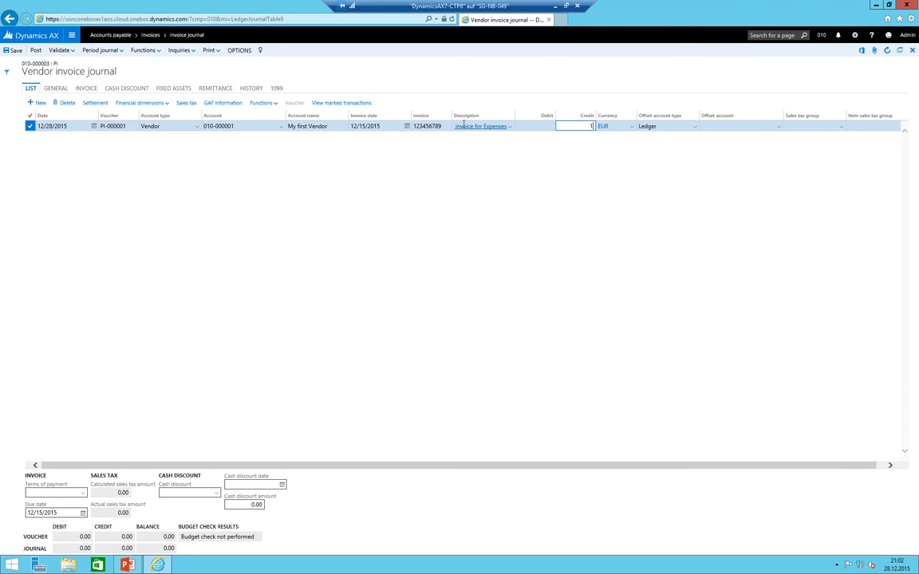
key(Tab)
key(Tab)
key(Tab)
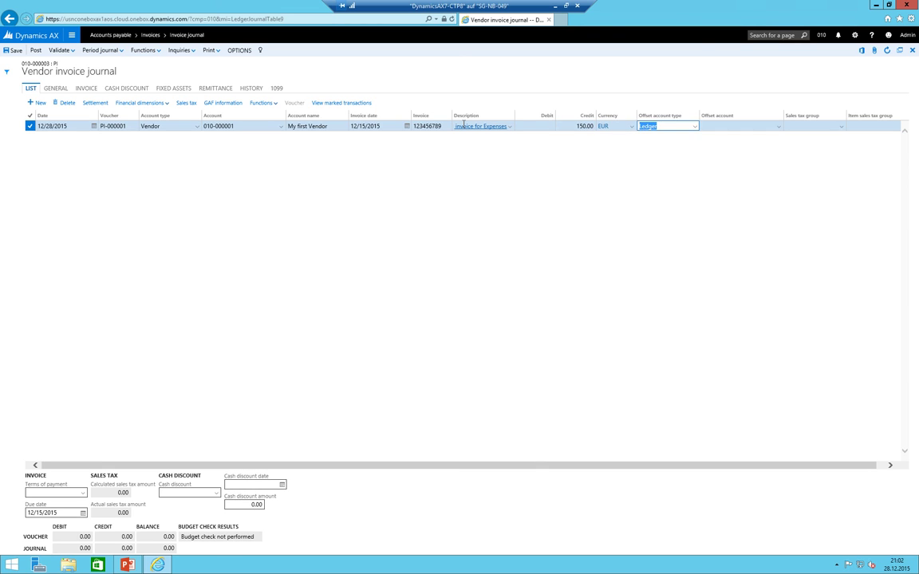
Step: Select 66000 Travel costs with cost center 000 Admin as the line's offset account
key(Down)
key(Down)
key(Down)
key(Down)
key(Down)
key(Down)
key(Down)
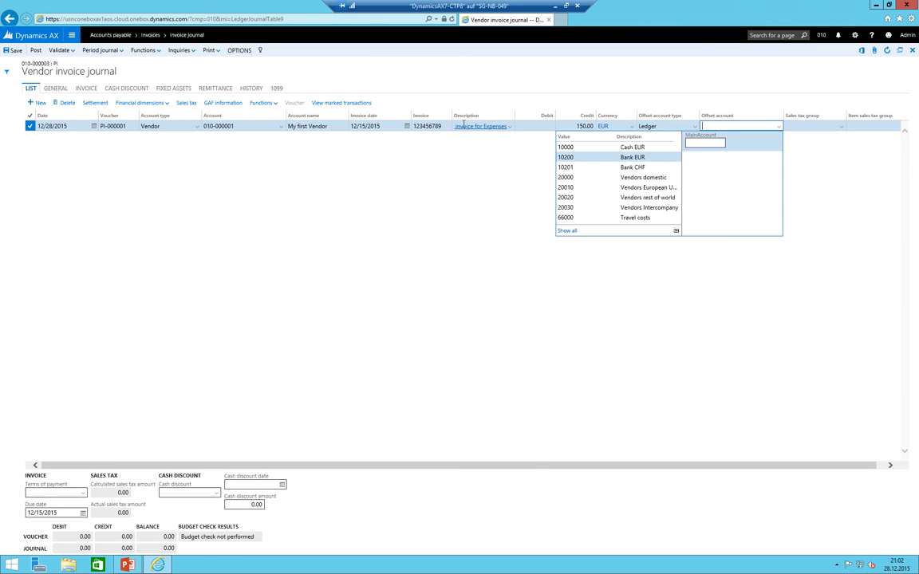
key(Tab)
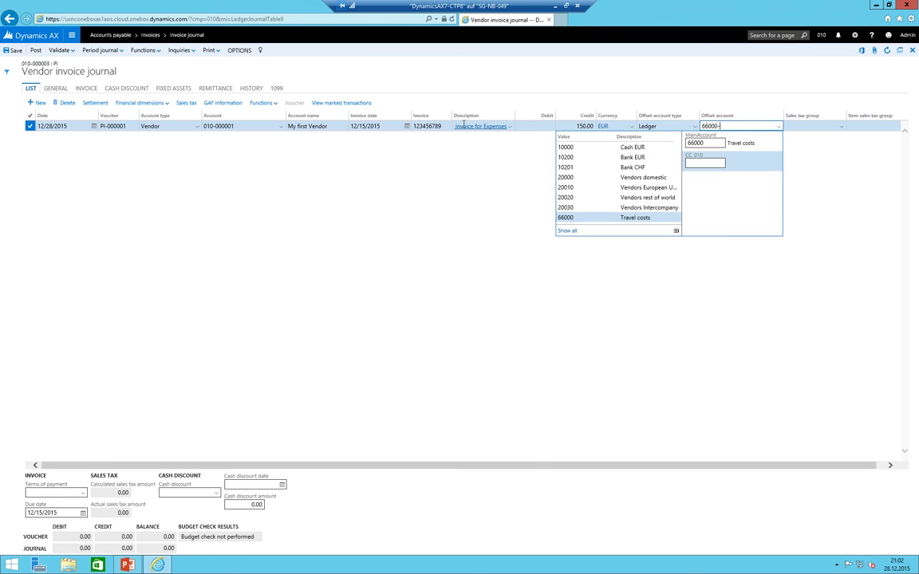
key(Down)
key(Down)
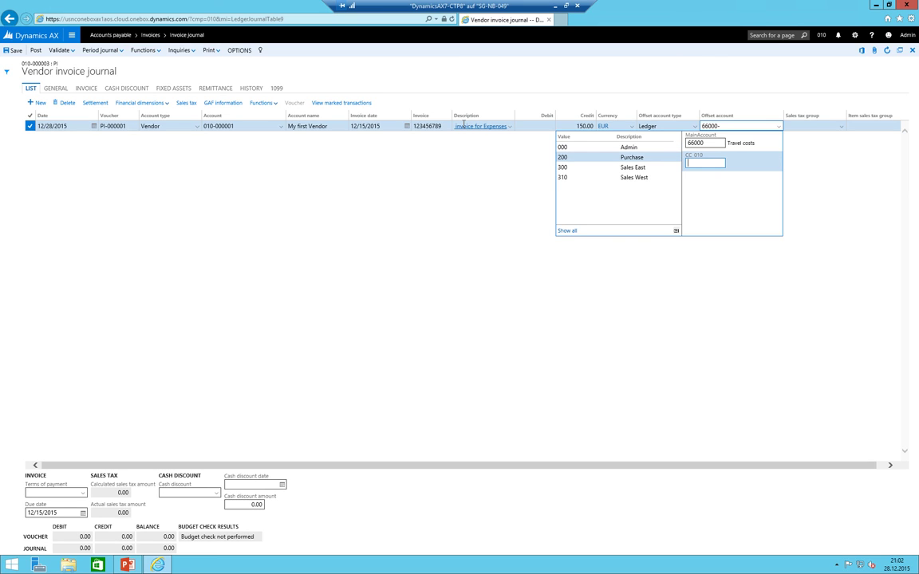
key(Up)
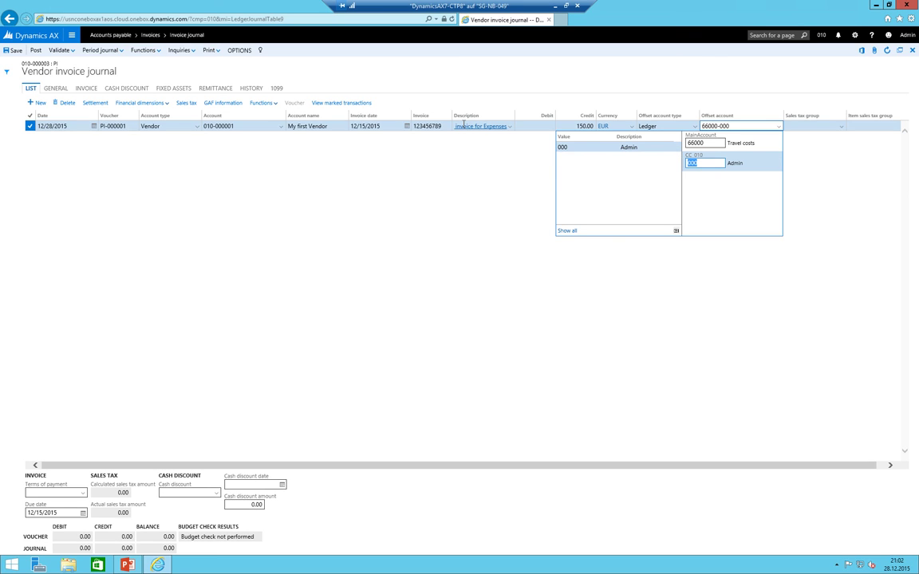
Step: Examine the main account and cost center segments of the line's offset account
click(710, 139)
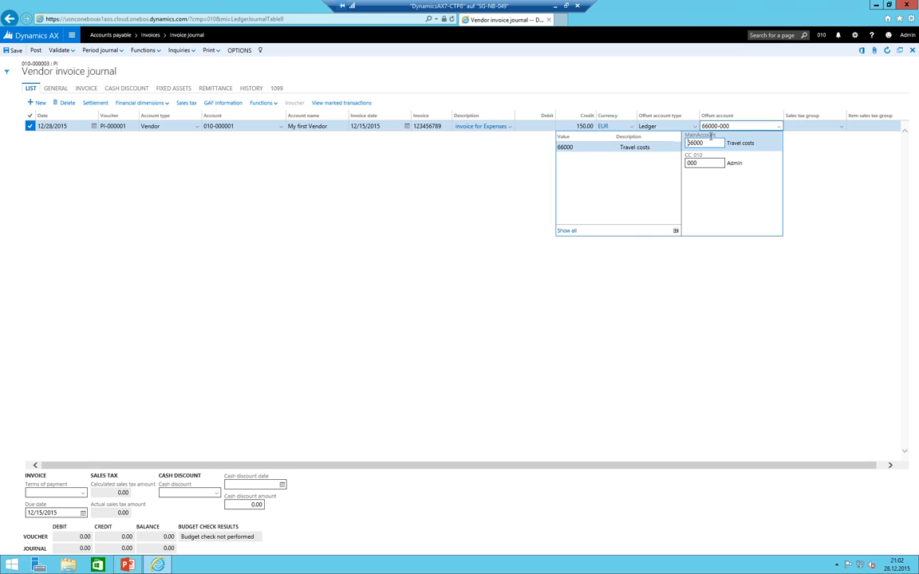
click(744, 125)
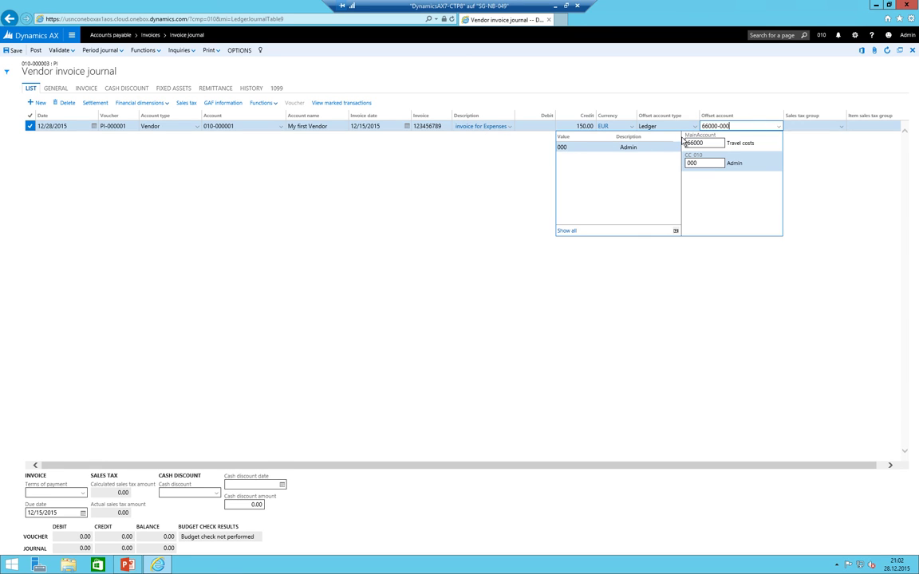
key(Tab)
click(734, 126)
key(shift+Tab)
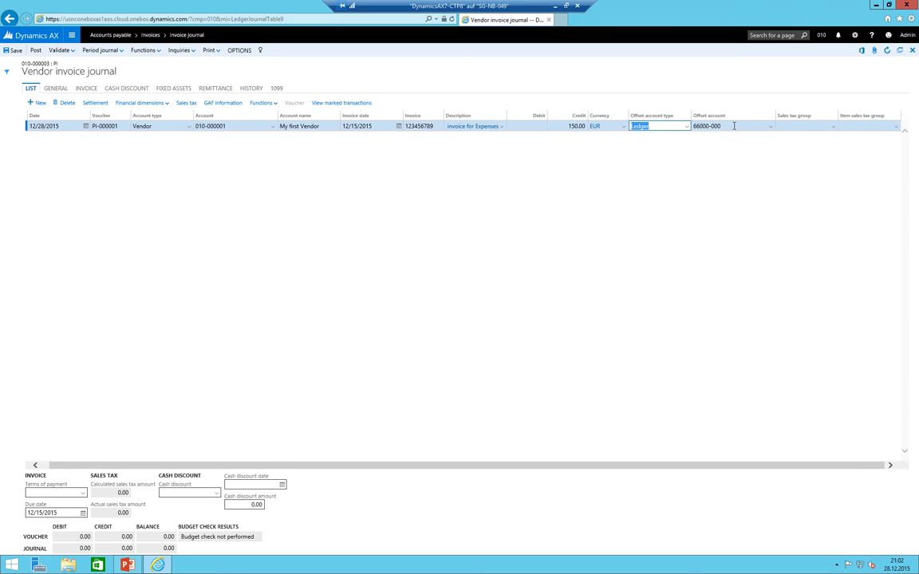
key(Tab)
key(alt+Down)
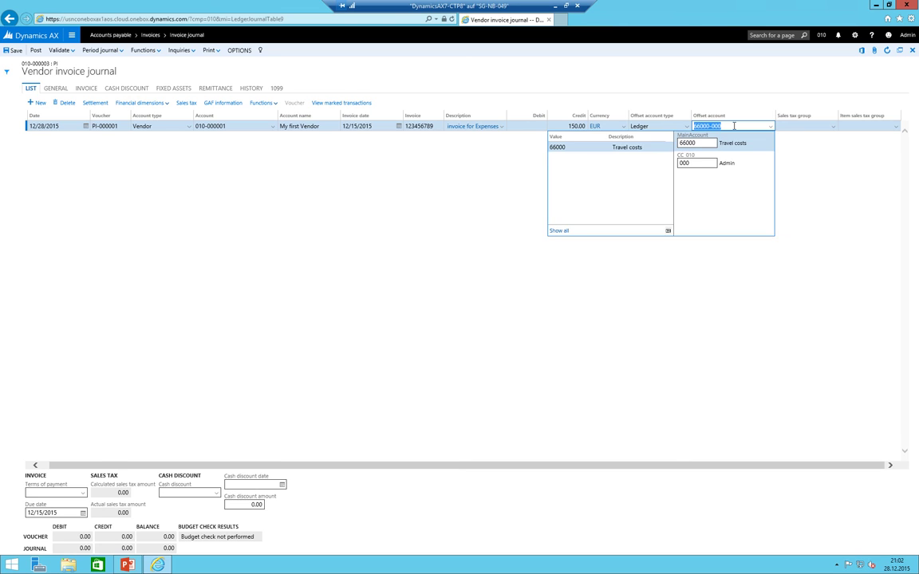
key(Tab)
key(Tab)
key(shift+Tab)
key(shift+Tab)
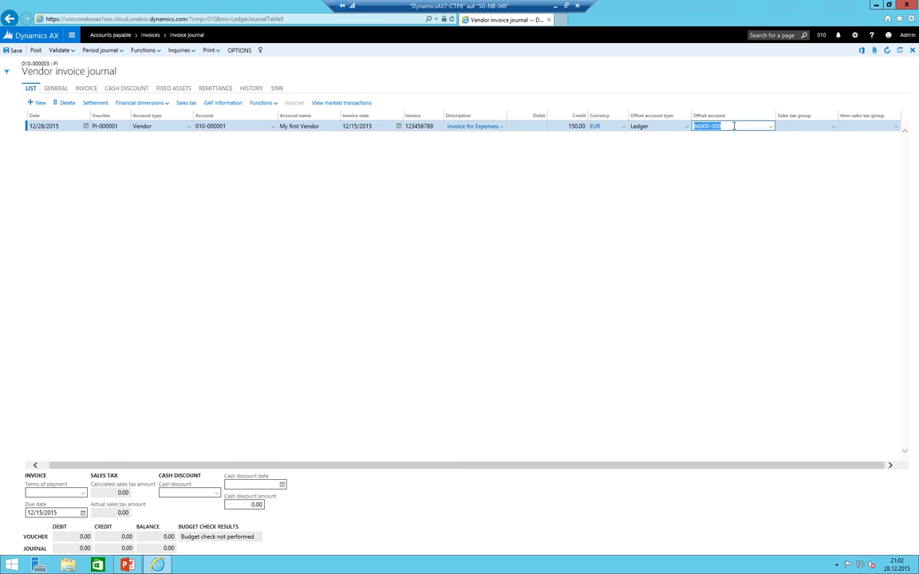
Step: Clear the offset account and re-enter it as 66000-000
key(BackSpace)
key(shift+Tab)
key(Tab)
text(66000-)
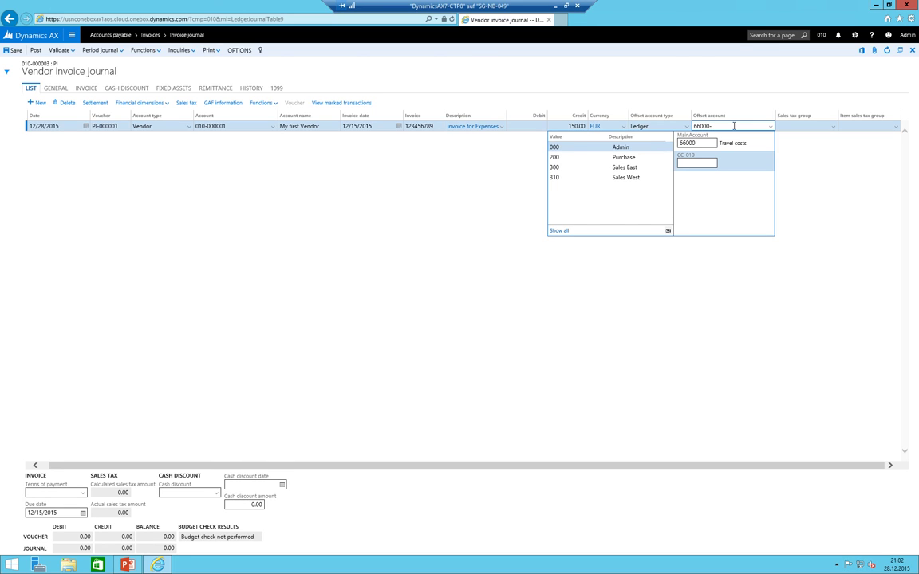
text(000)
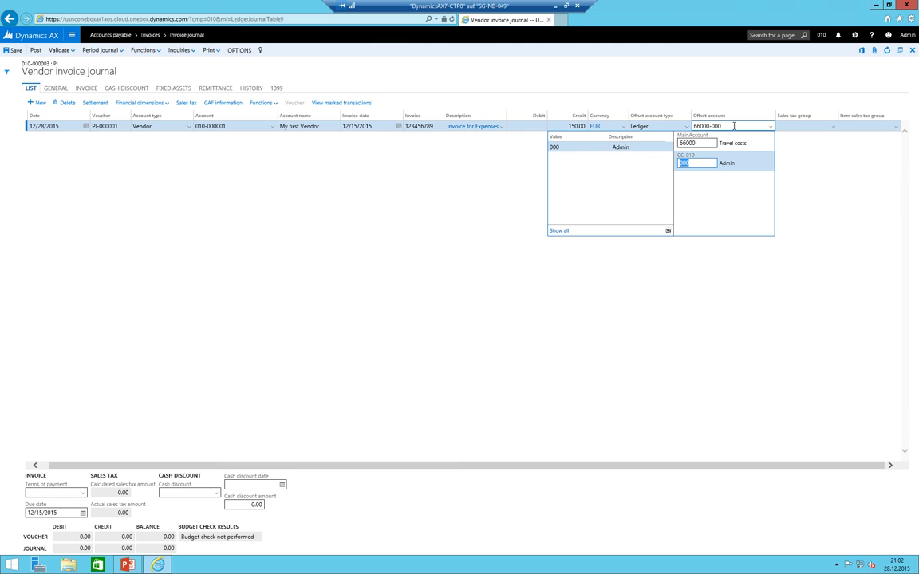
key(Home)
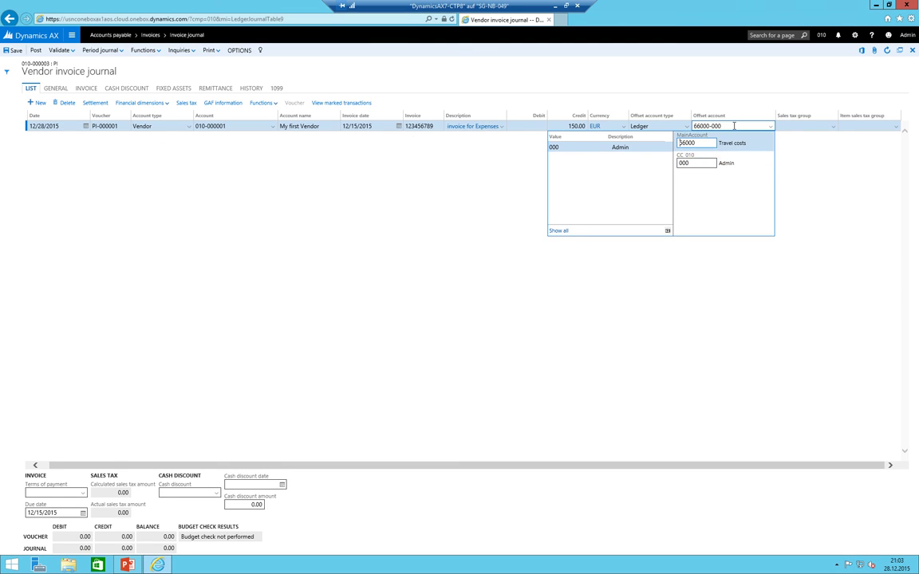
click(793, 126)
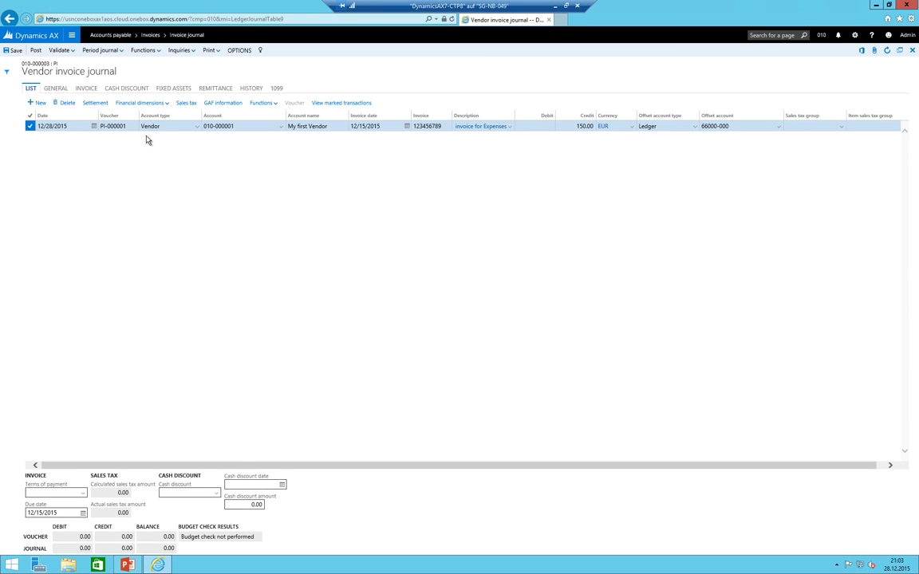
Step: Validate the vendor invoice journal
click(71, 52)
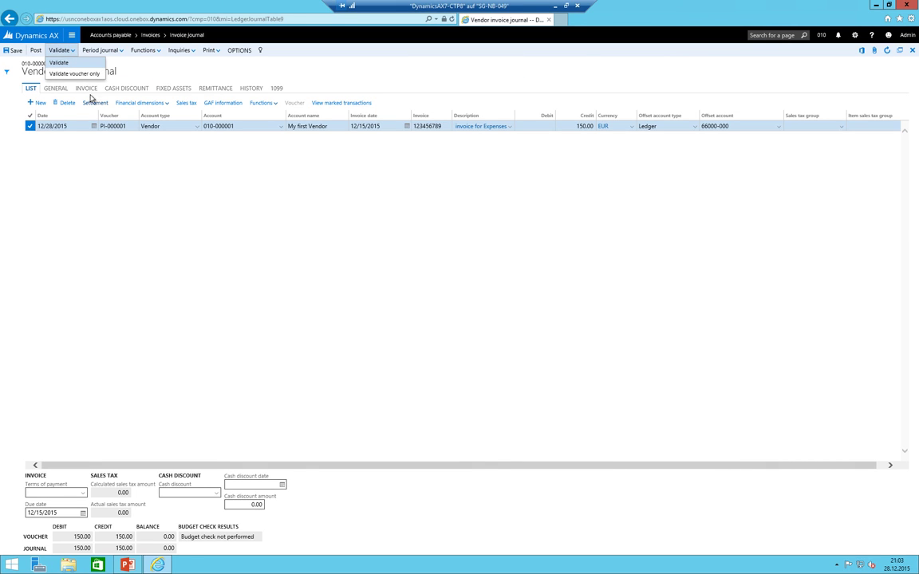
click(54, 63)
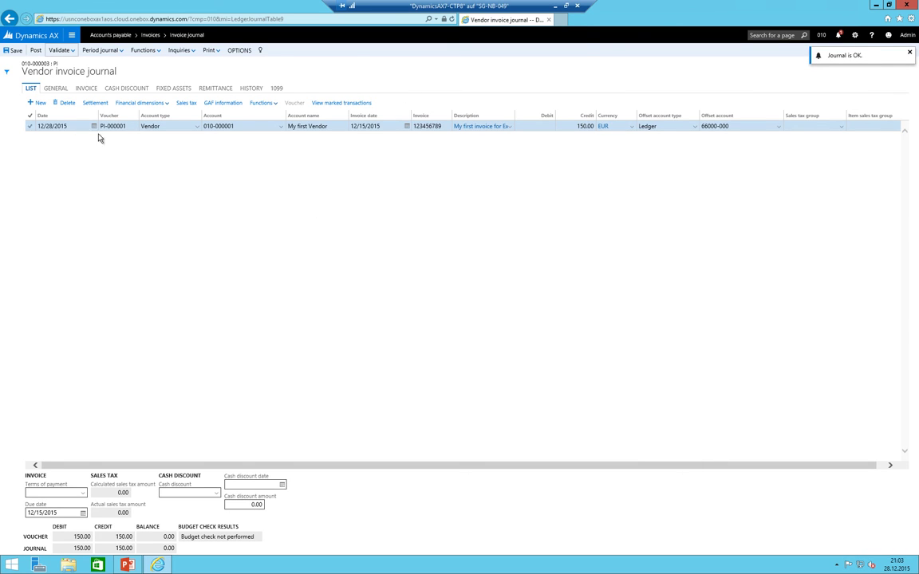
Step: Check the line's invoice and general details, and post the vendor invoice journal
click(83, 90)
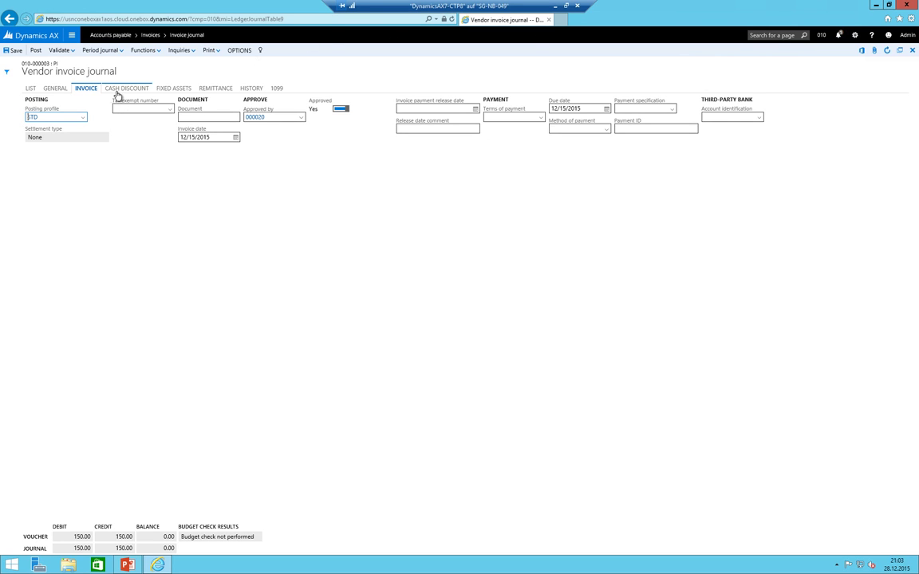
click(59, 91)
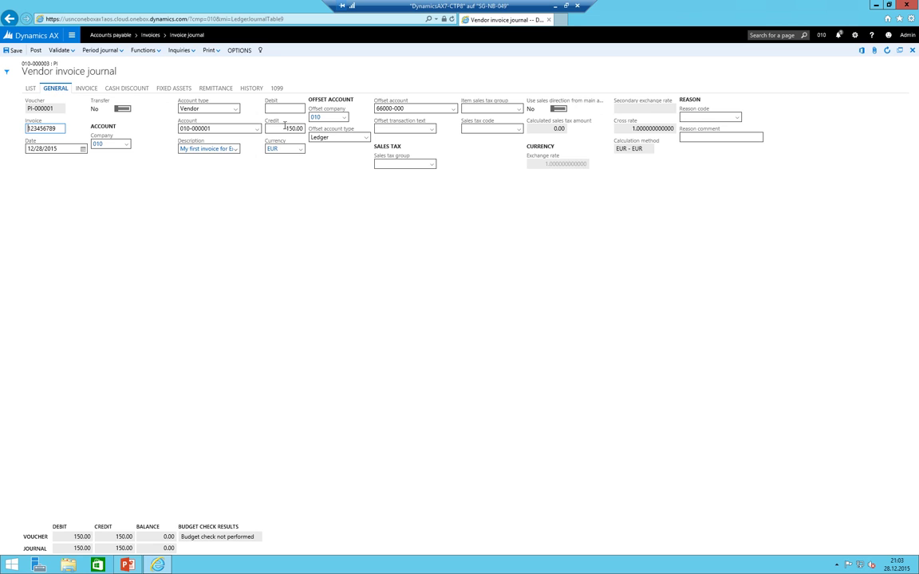
click(32, 88)
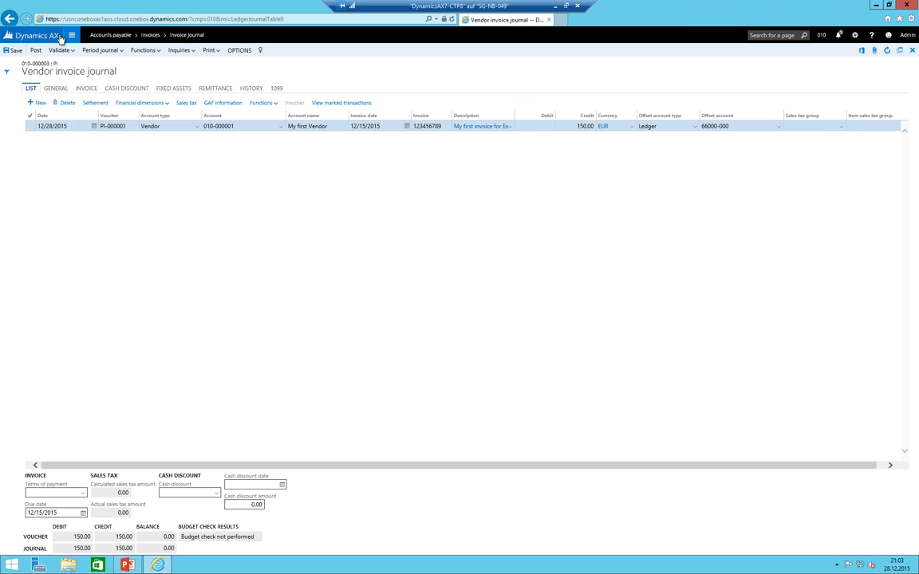
click(36, 50)
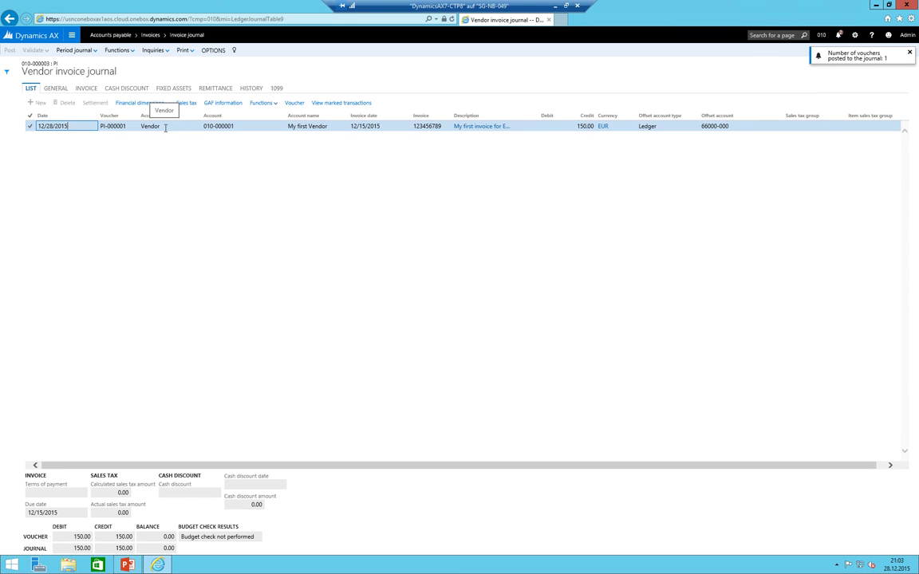
Step: Open the accounts payable vendor list and display the transactions of My first Vendor
click(96, 35)
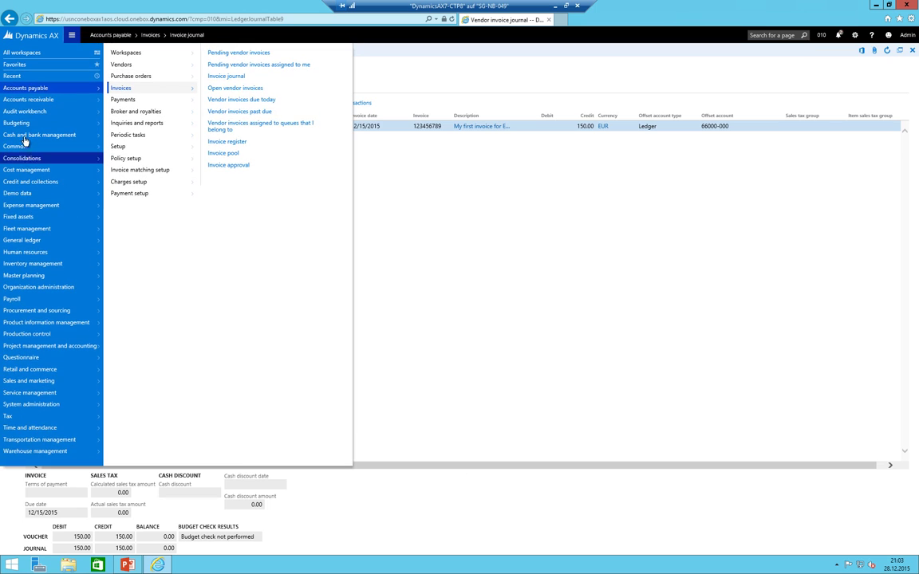
click(119, 65)
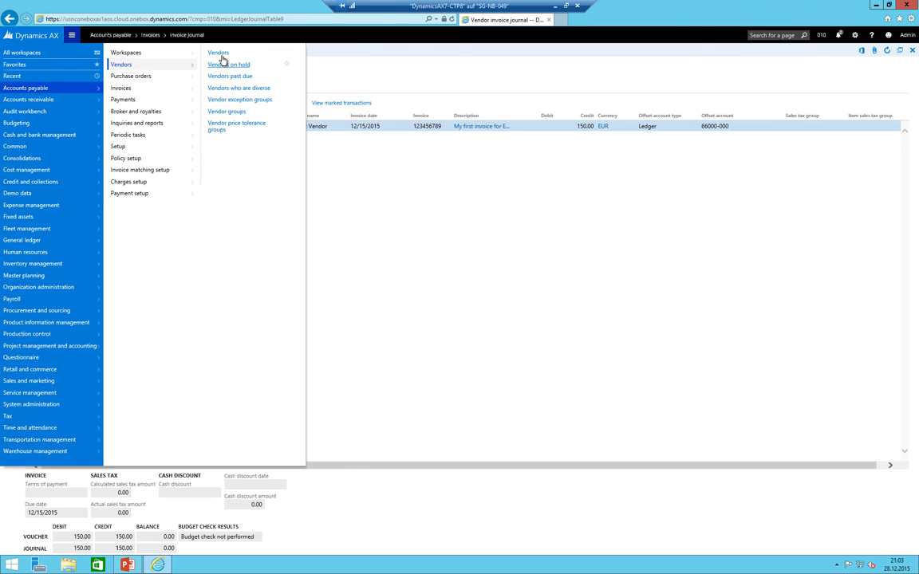
click(220, 54)
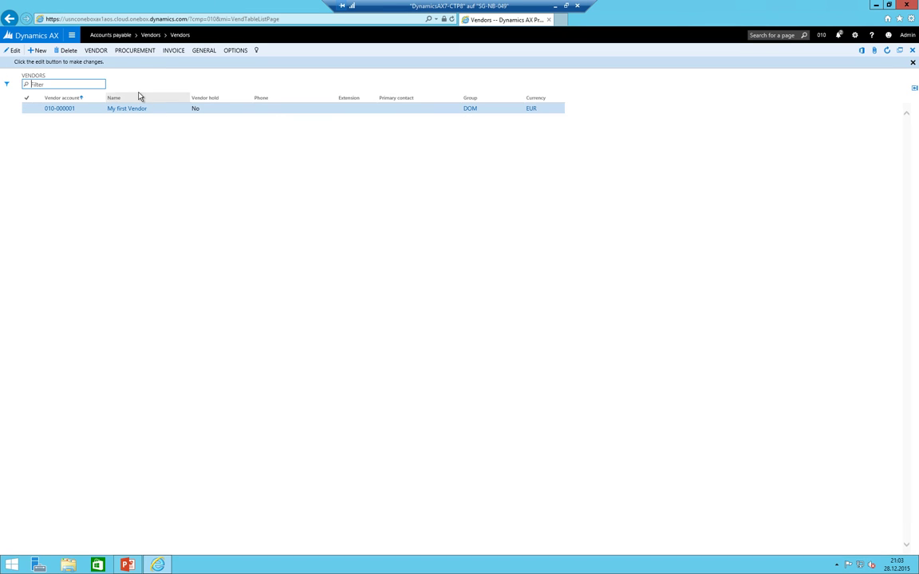
click(97, 51)
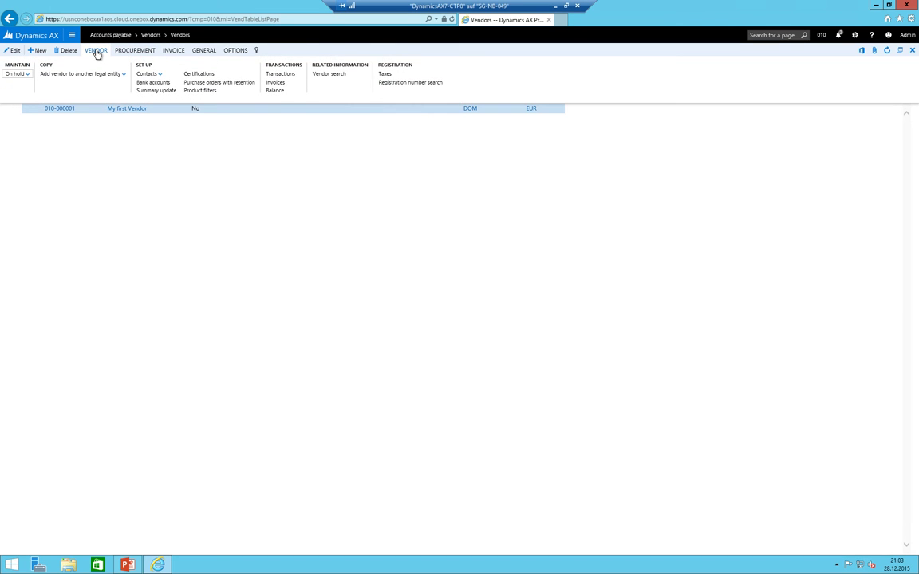
click(281, 74)
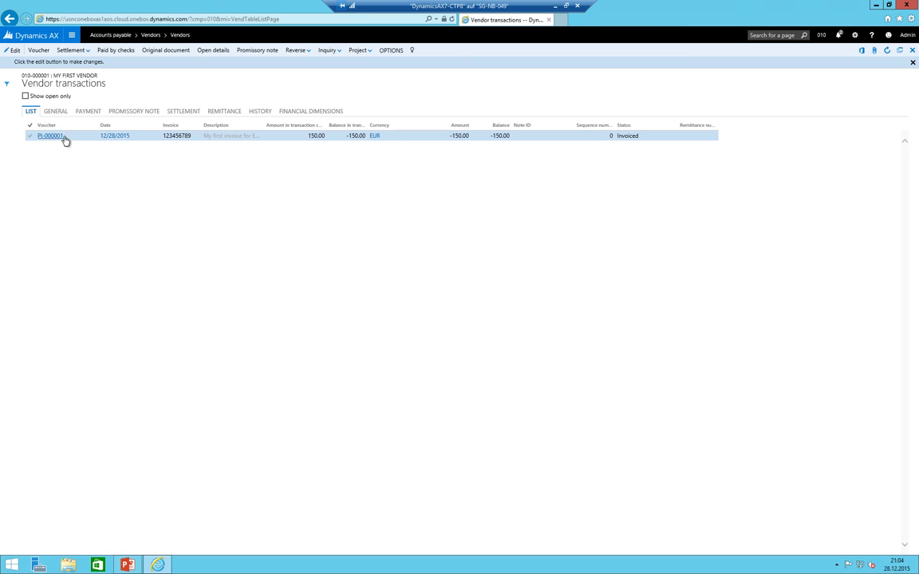
Step: Review the posted invoice transaction, widening the balance in transaction currency column and checking the open-only filter
click(238, 138)
drag(366, 124, 395, 125)
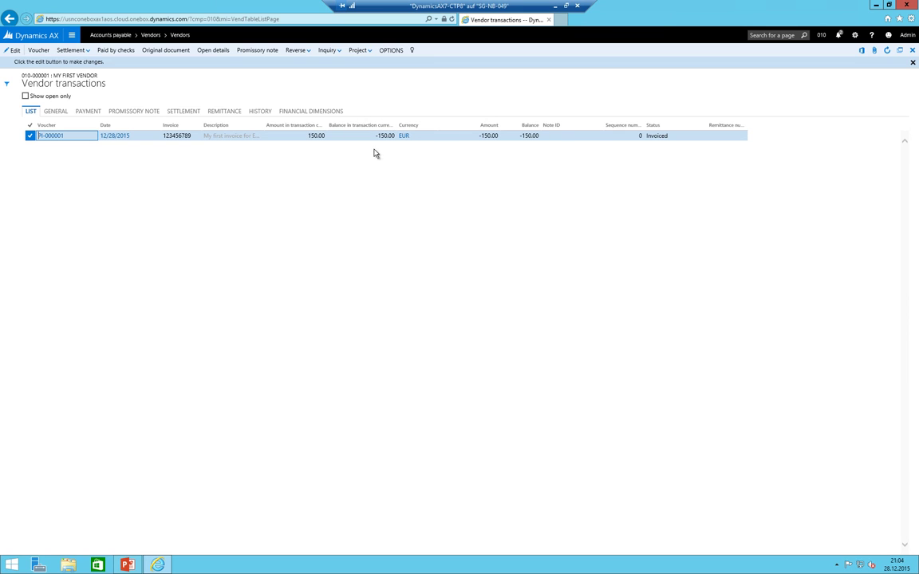
click(25, 96)
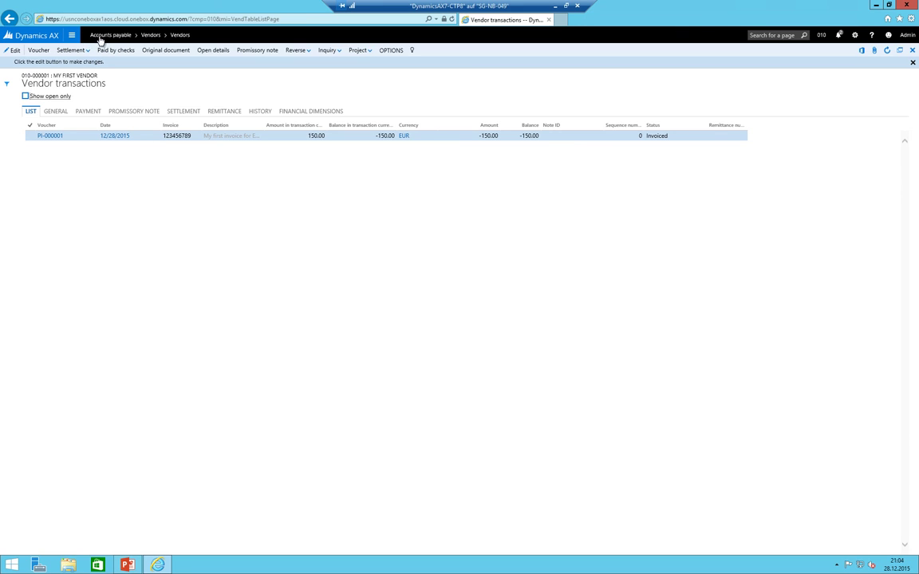
Step: Open the general ledger trial balance and examine the Vendors domestic and Travel costs accounts
click(71, 35)
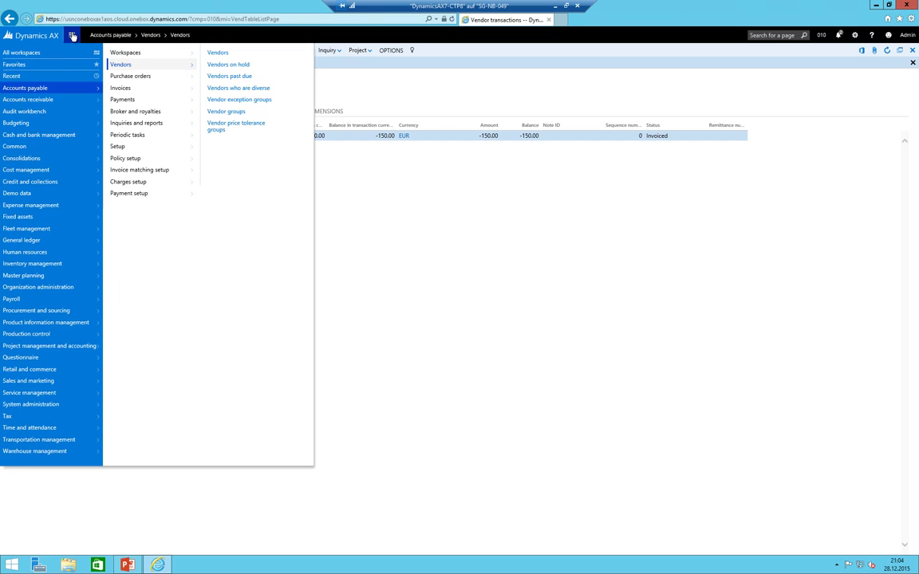
click(15, 240)
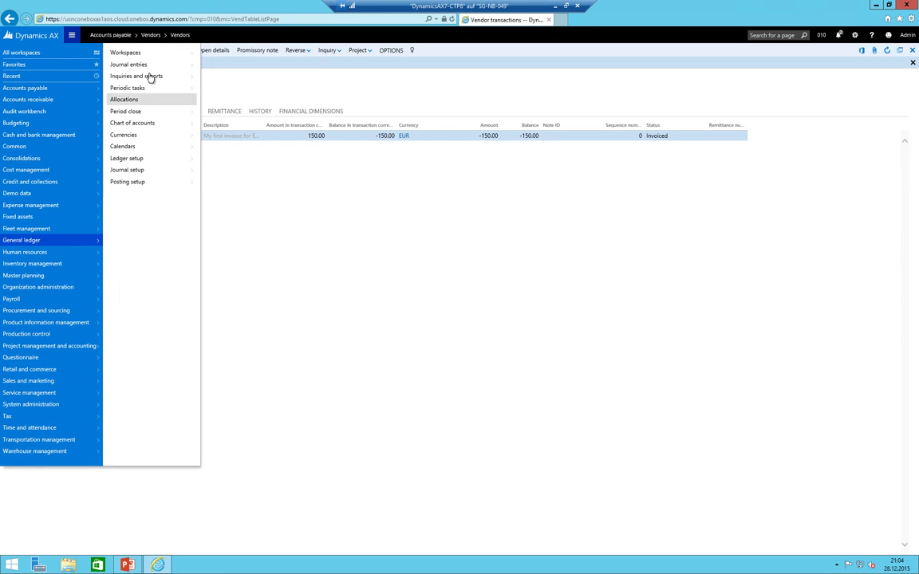
click(135, 77)
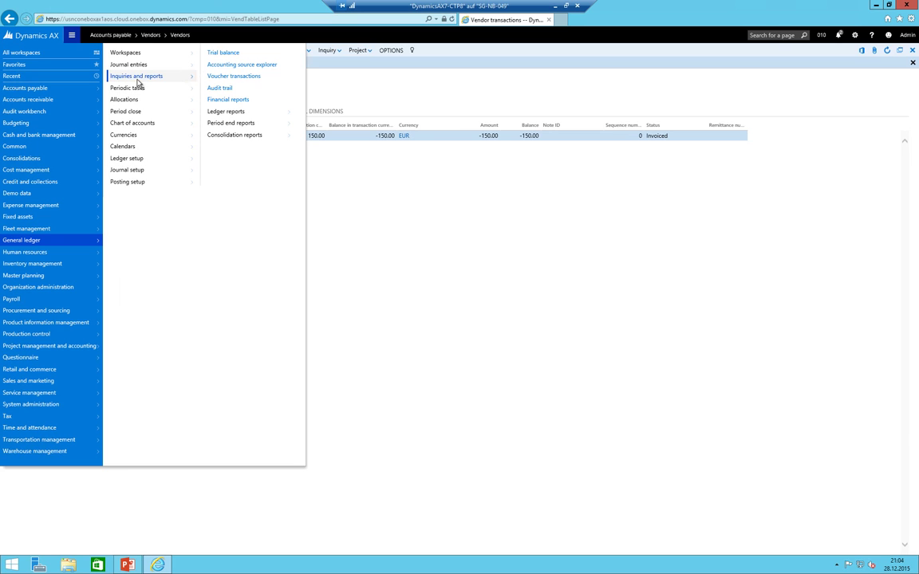
click(231, 53)
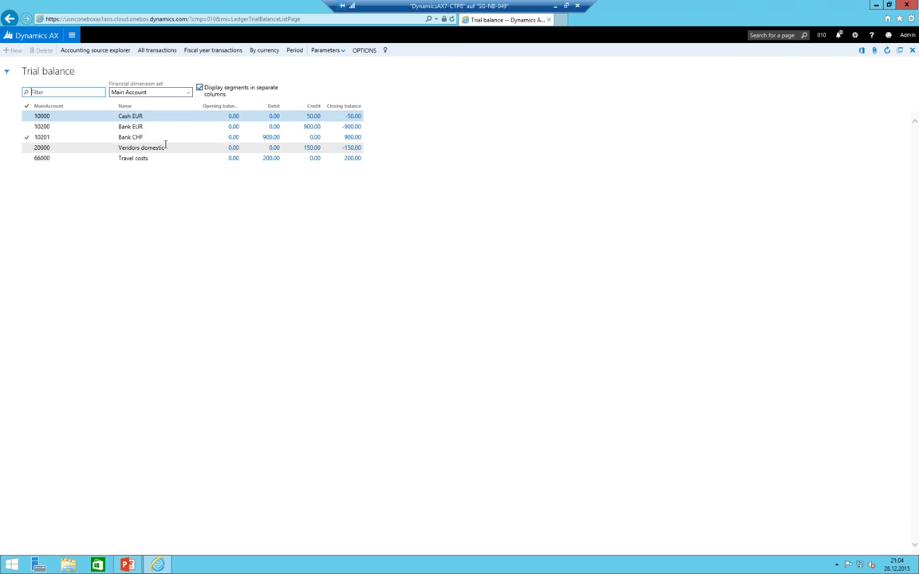
click(141, 150)
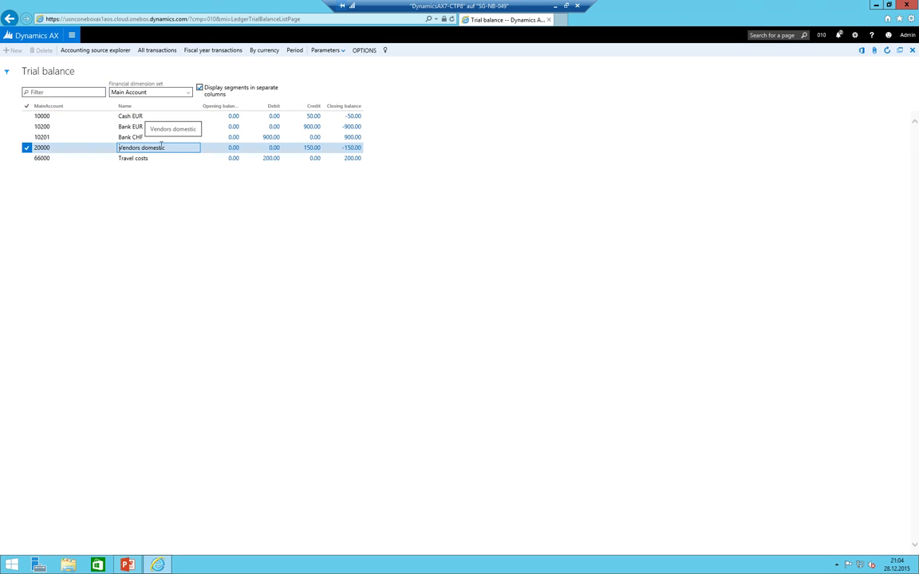
click(164, 158)
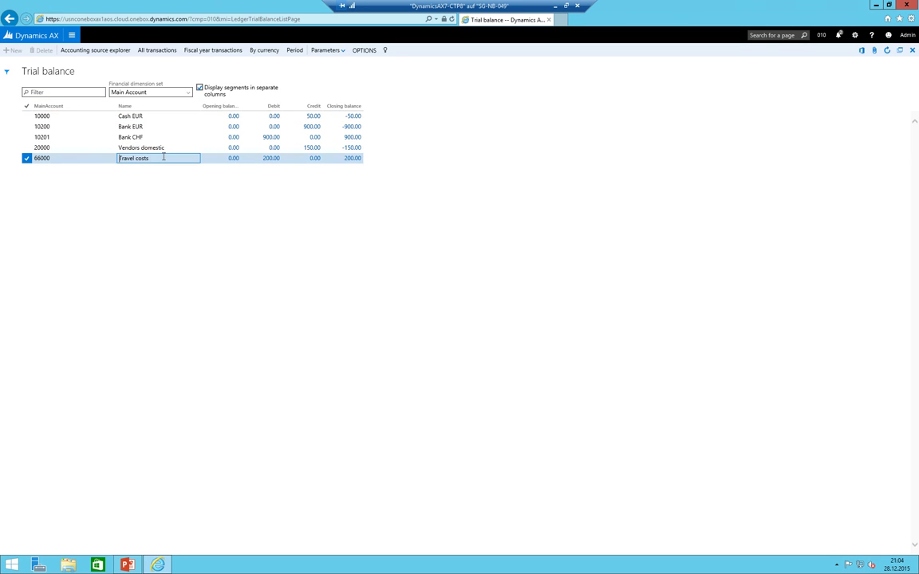
click(140, 148)
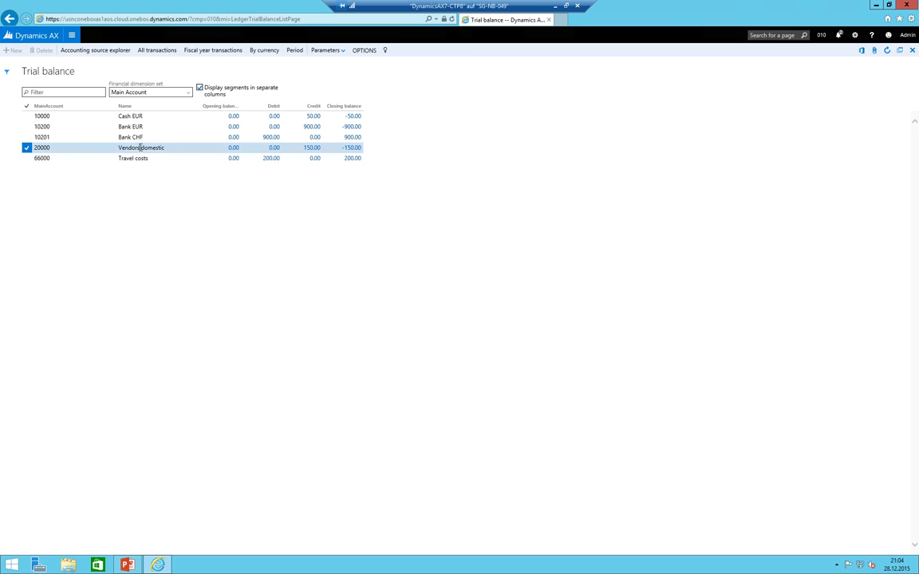
Step: Reselect the Main Account financial dimension set to update the trial balance's balances
click(190, 93)
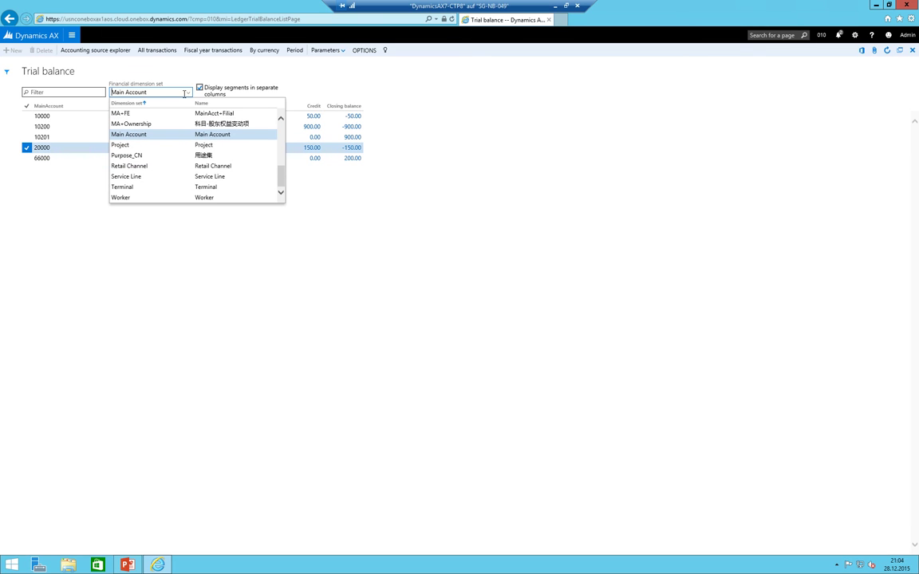
click(140, 135)
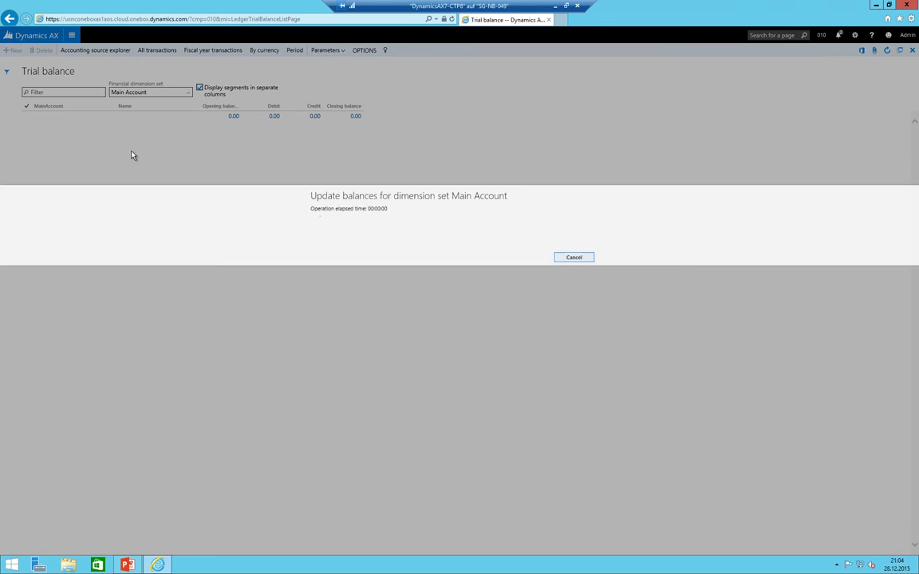
click(142, 136)
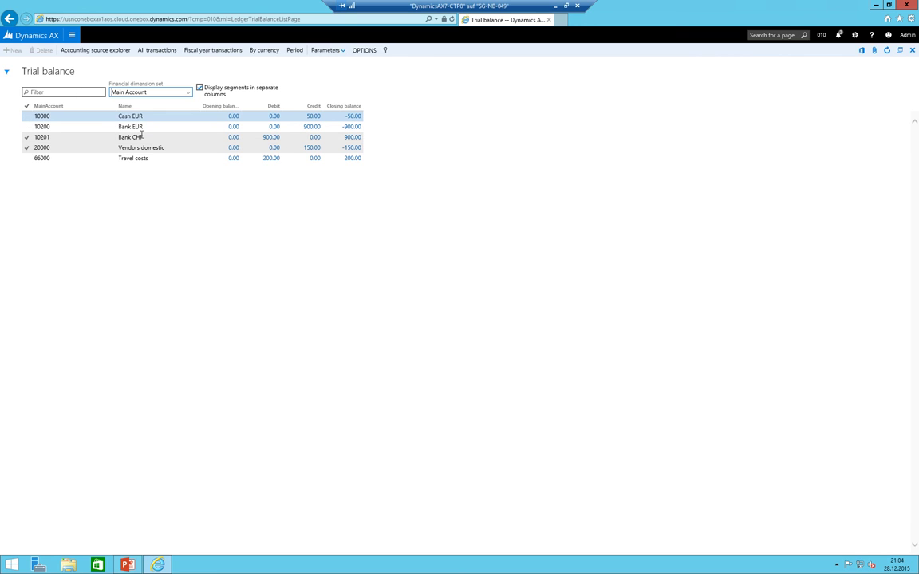
click(141, 134)
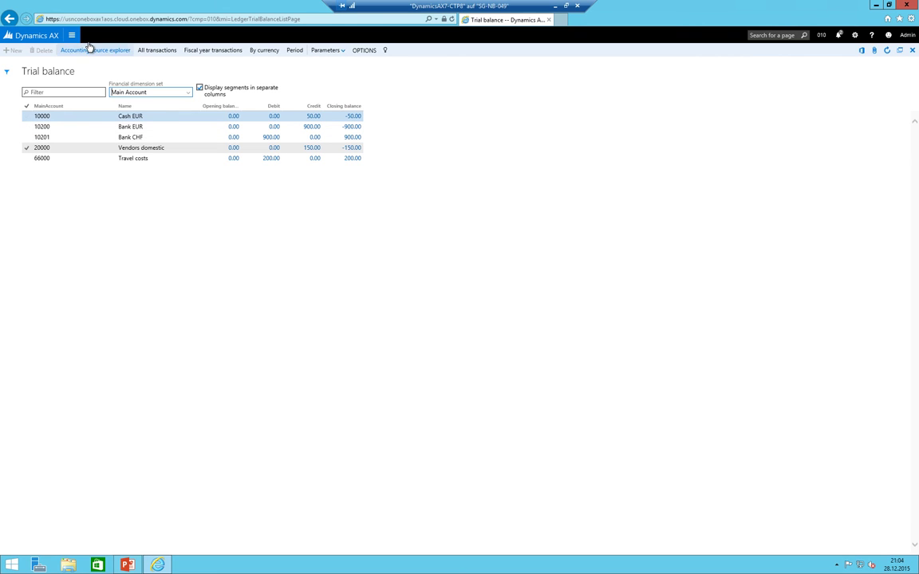